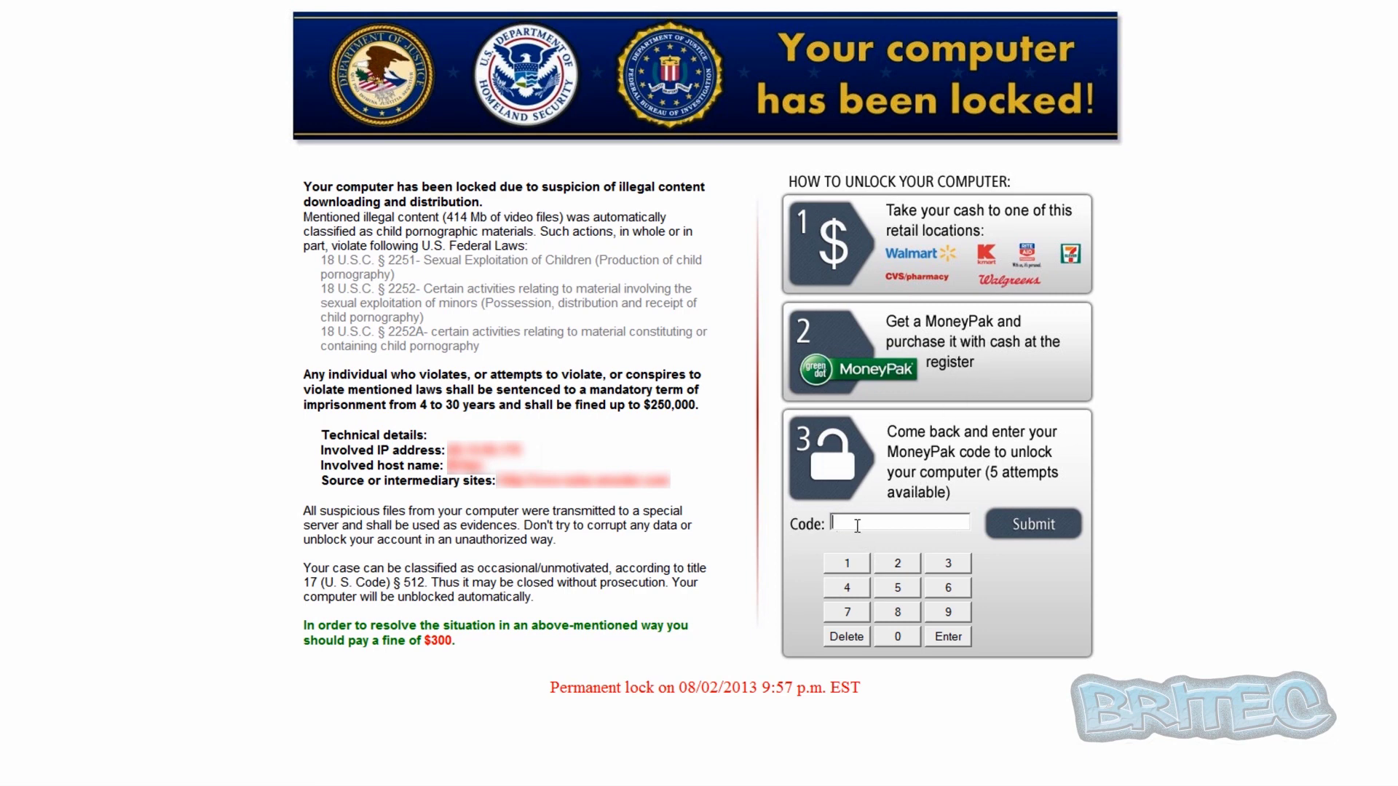
Enter a test unlock code on the ransom screen keypad and submit it
click(888, 586)
click(945, 581)
click(948, 563)
click(1033, 524)
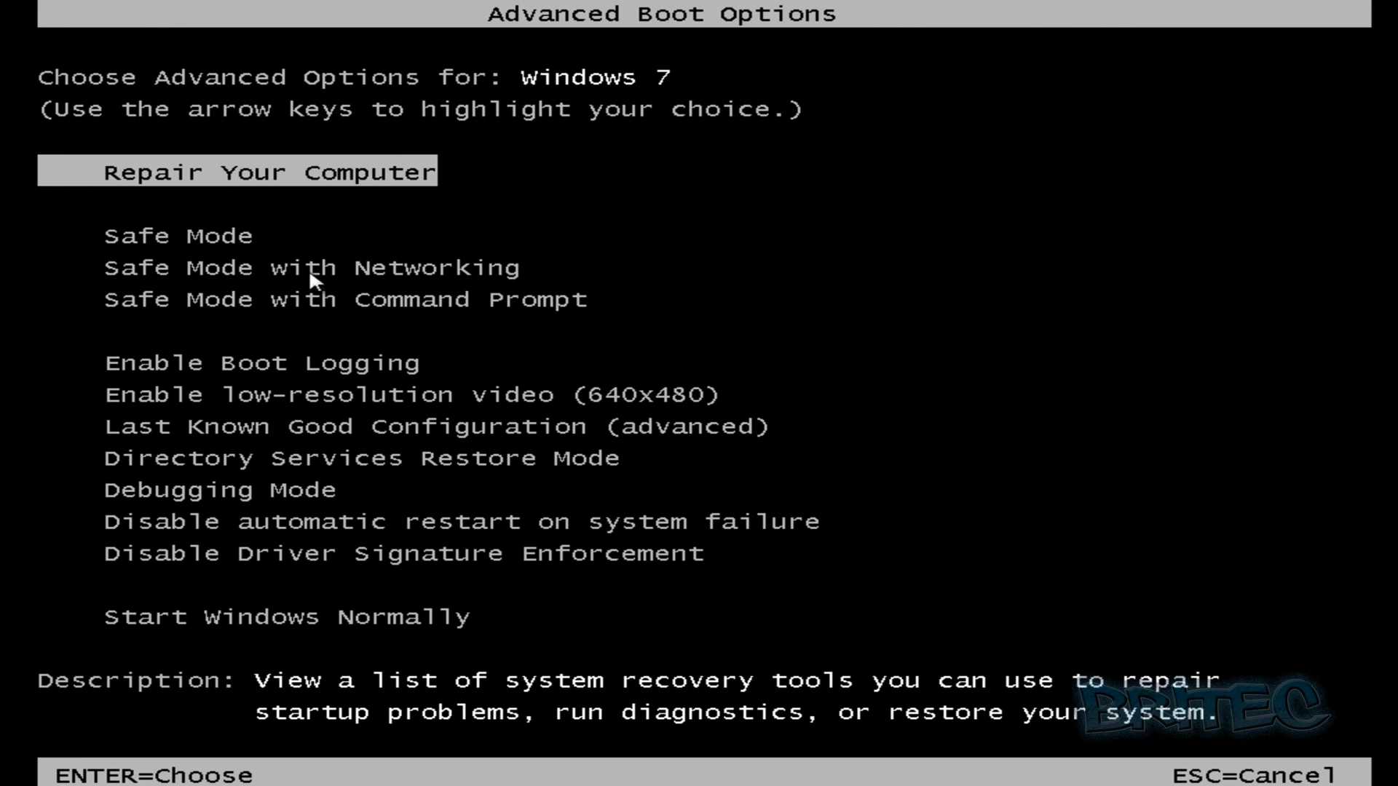
Highlight Safe Mode with Networking in the boot menu and start Windows with it
key(Down)
key(Down)
key(Down)
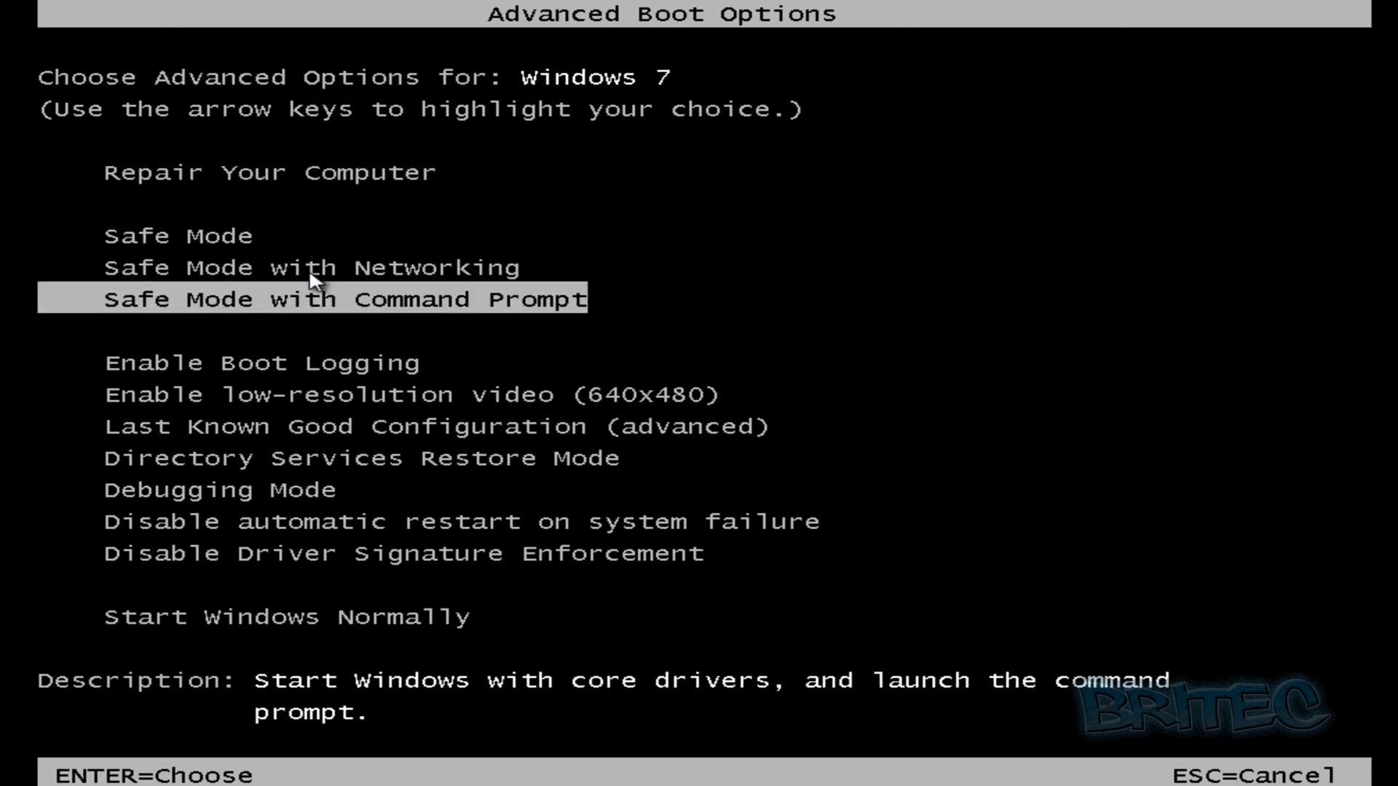
key(Up)
key(Down)
key(Up)
key(Up)
key(Down)
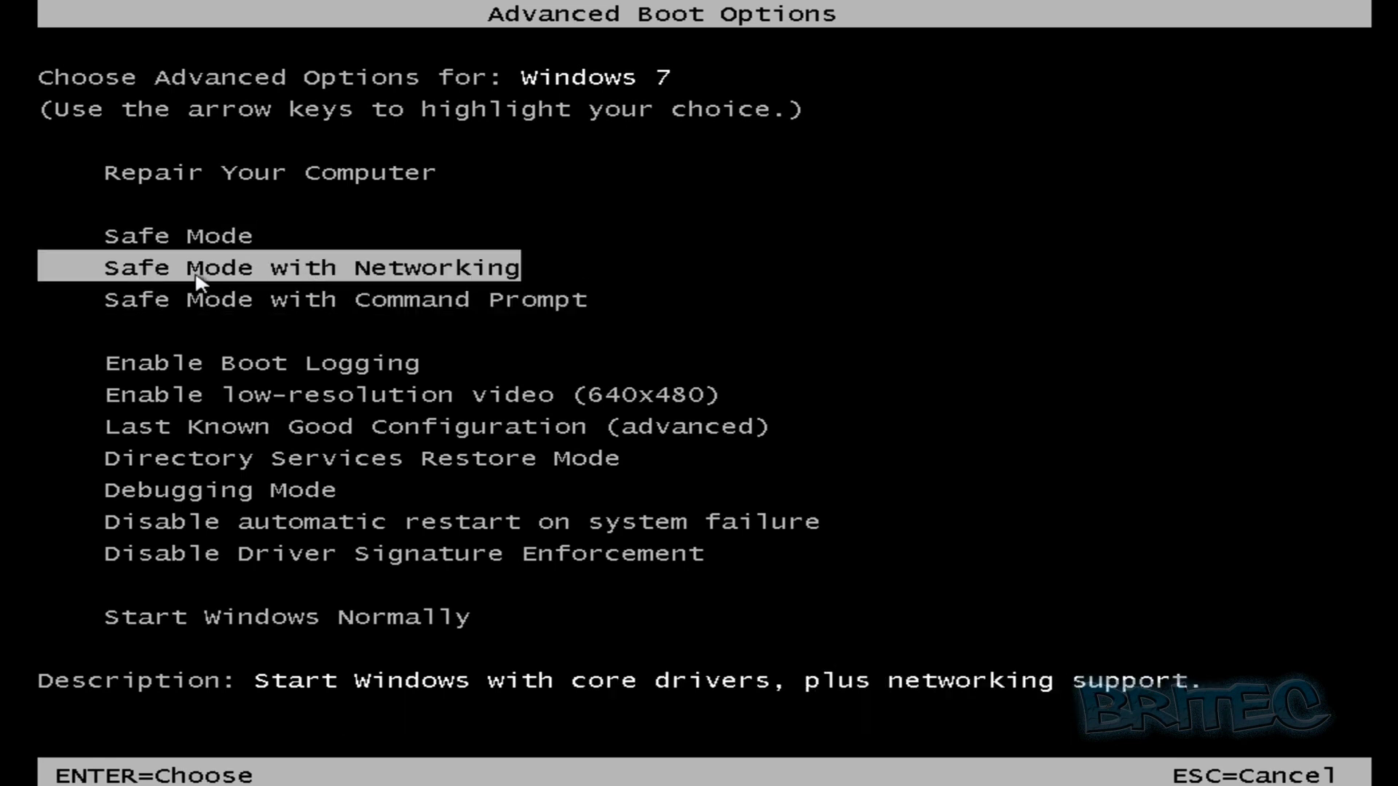
key(Return)
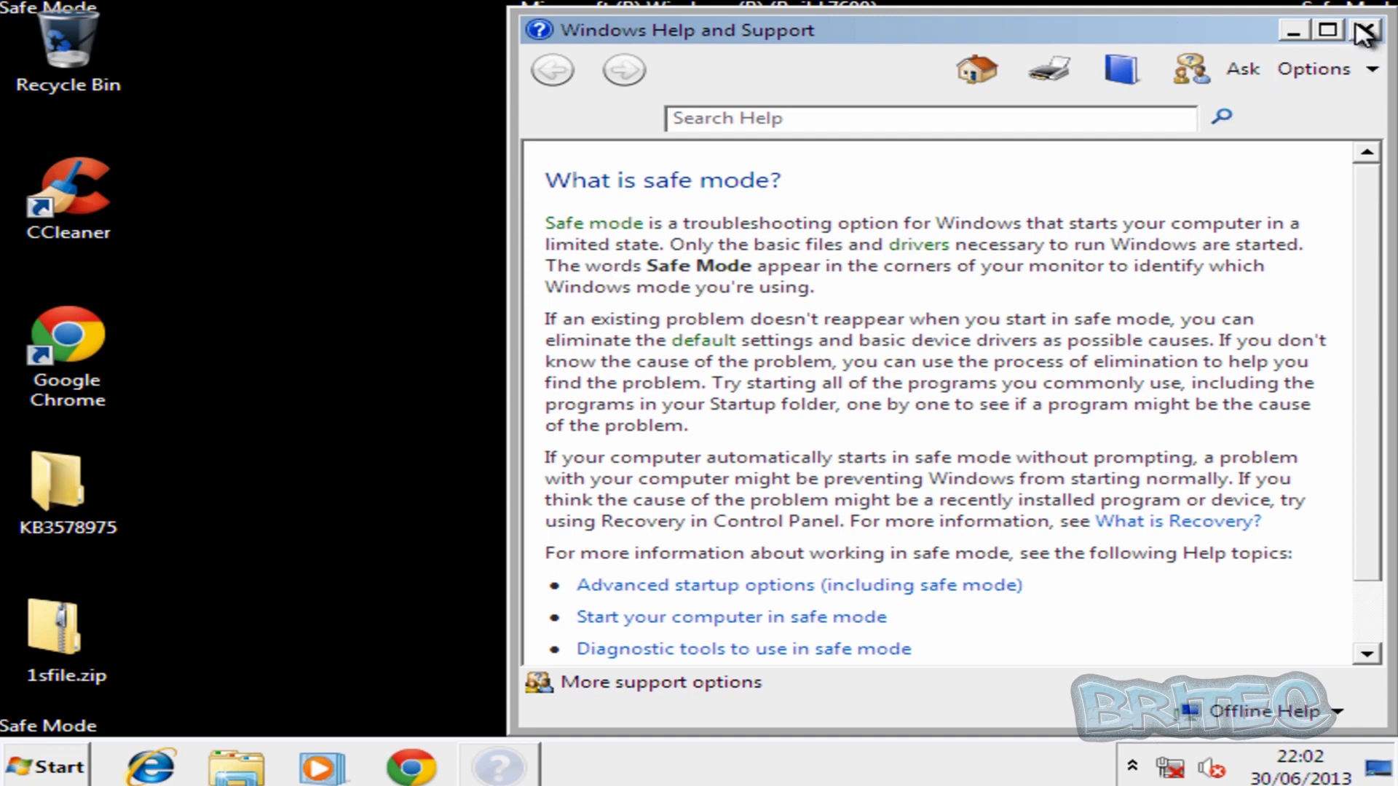
Close Help and Support and open Local Disk (C:) from Computer
click(1365, 30)
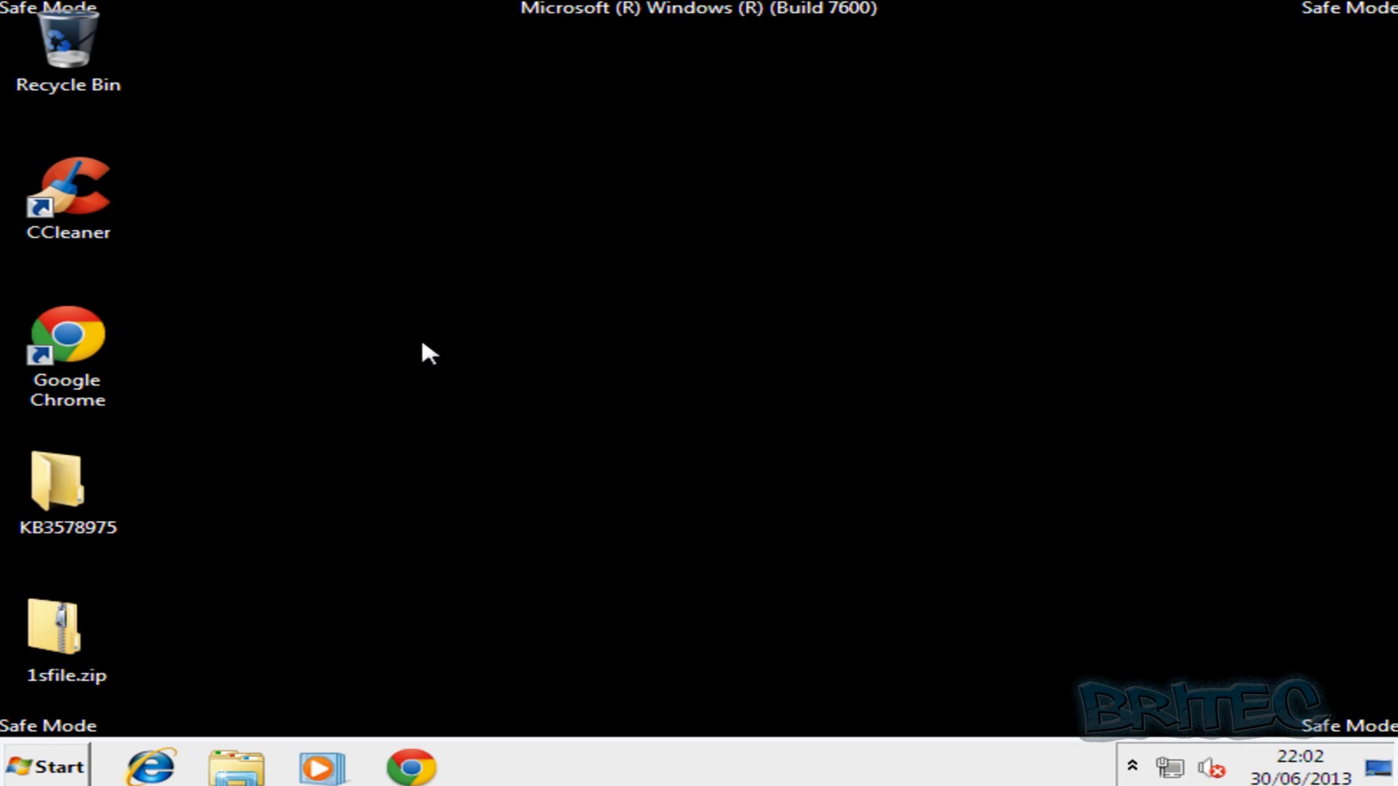
click(55, 766)
click(544, 489)
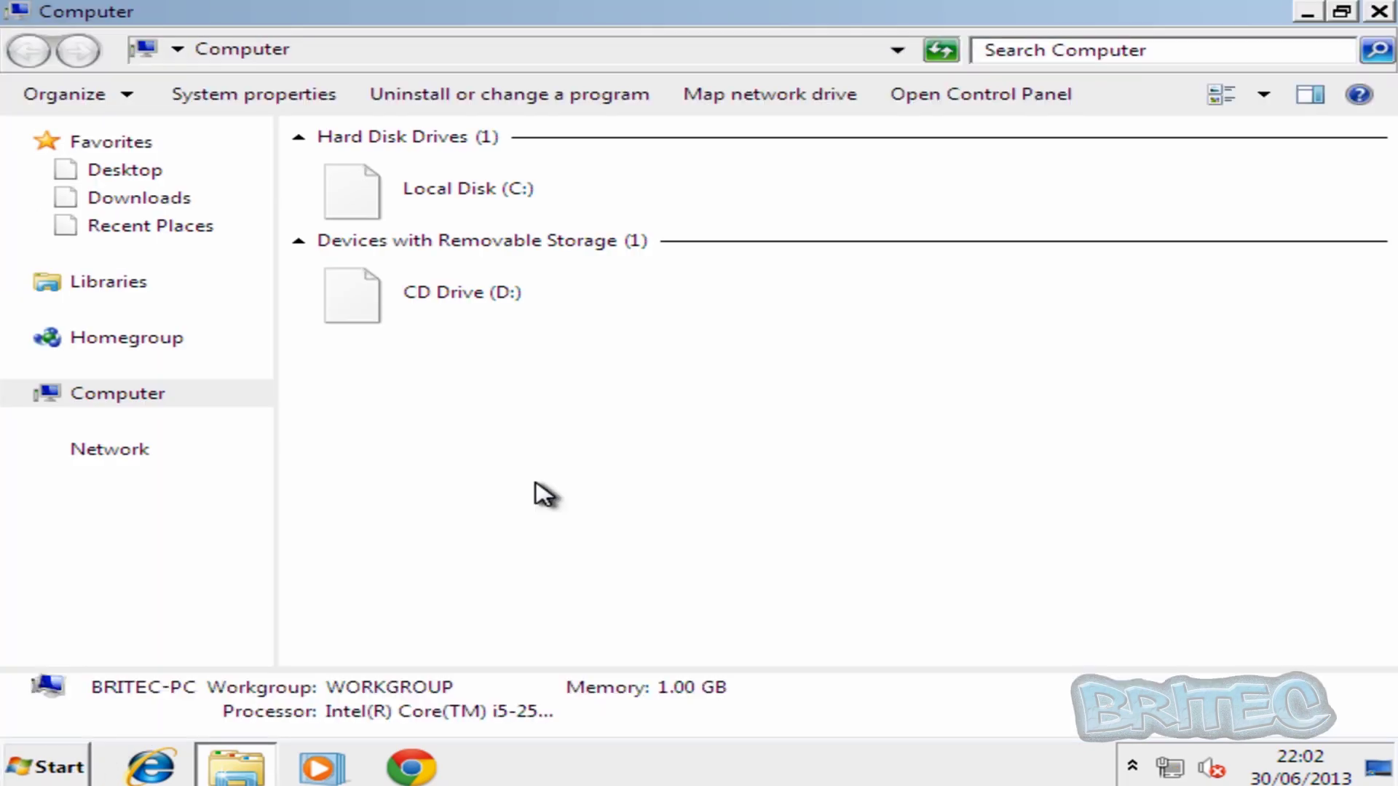
double_click(446, 190)
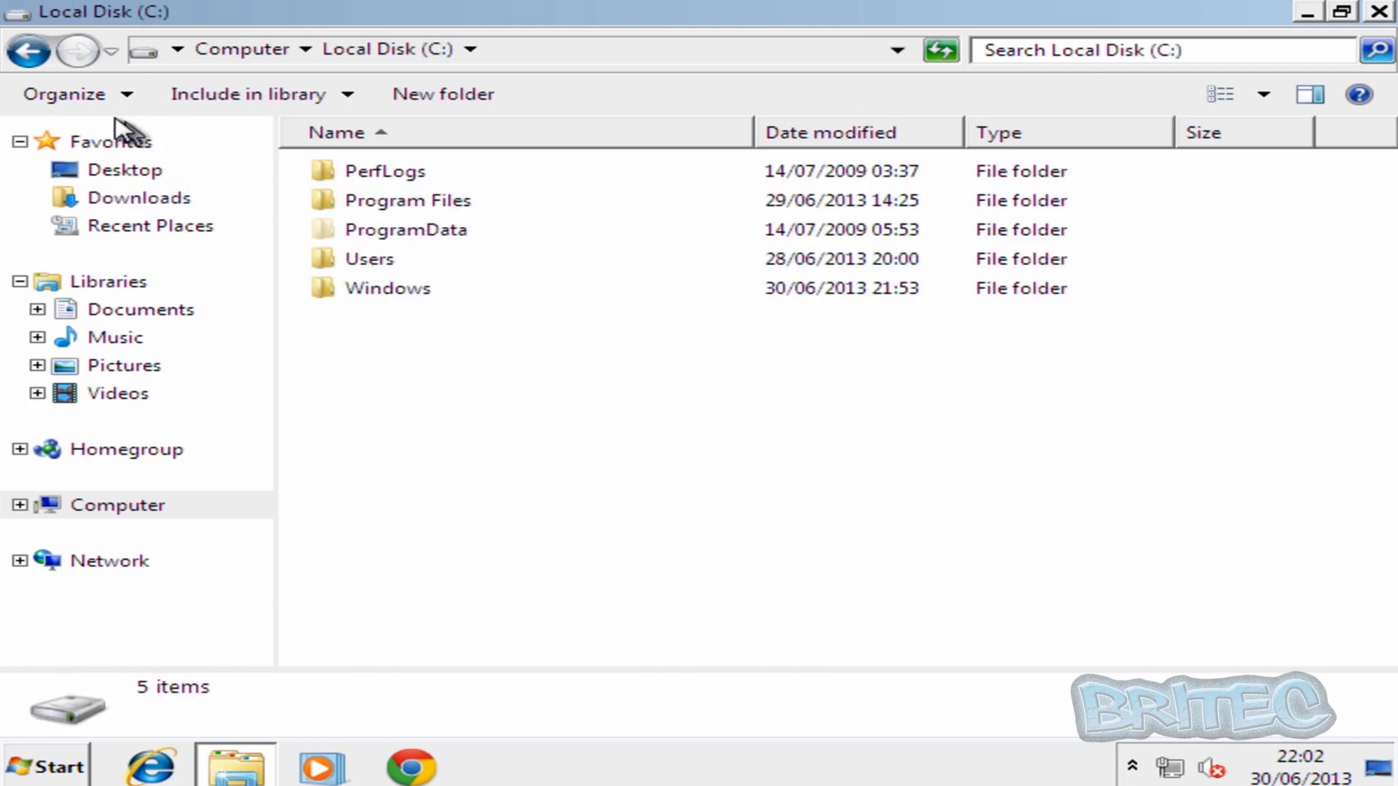
Bring up Folder and search options from Organize and go to its View settings
click(125, 95)
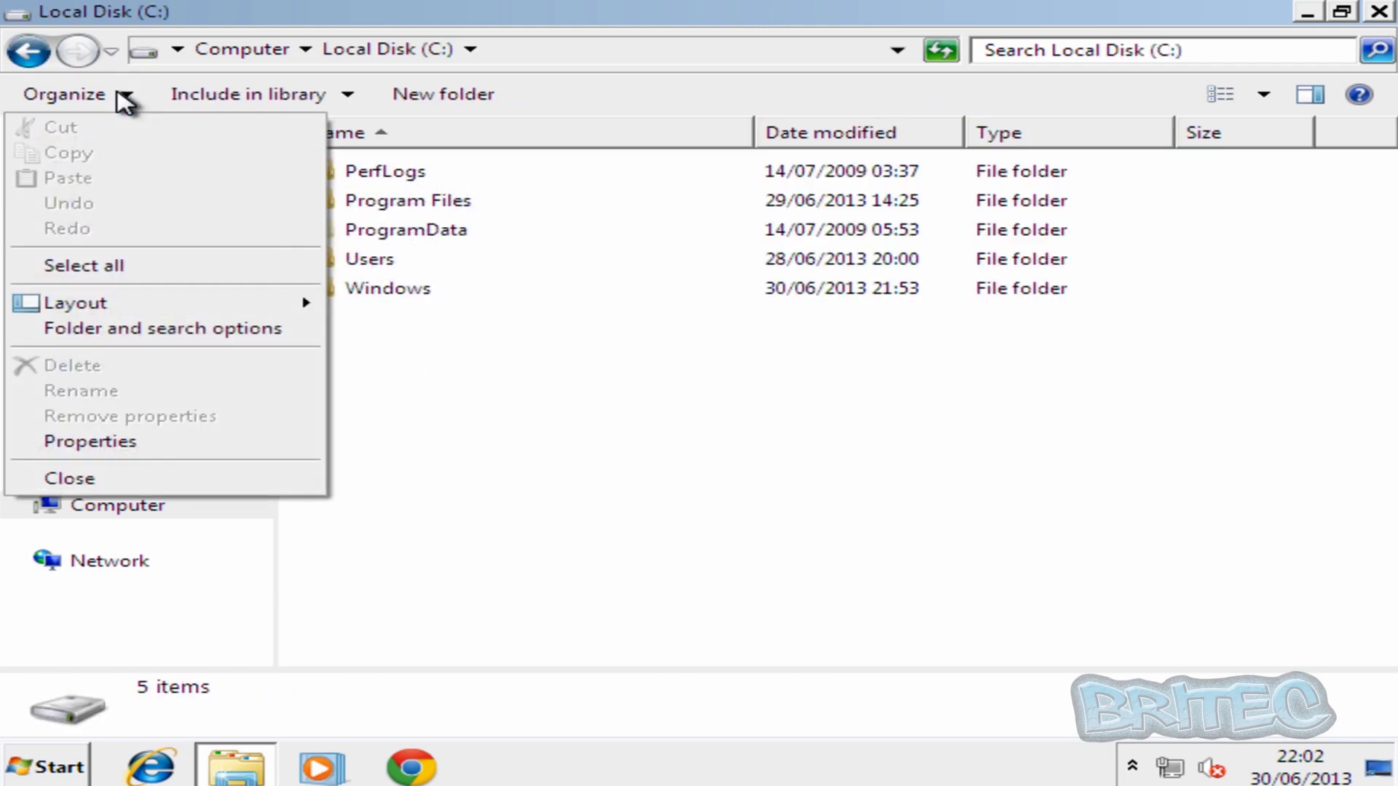
click(159, 333)
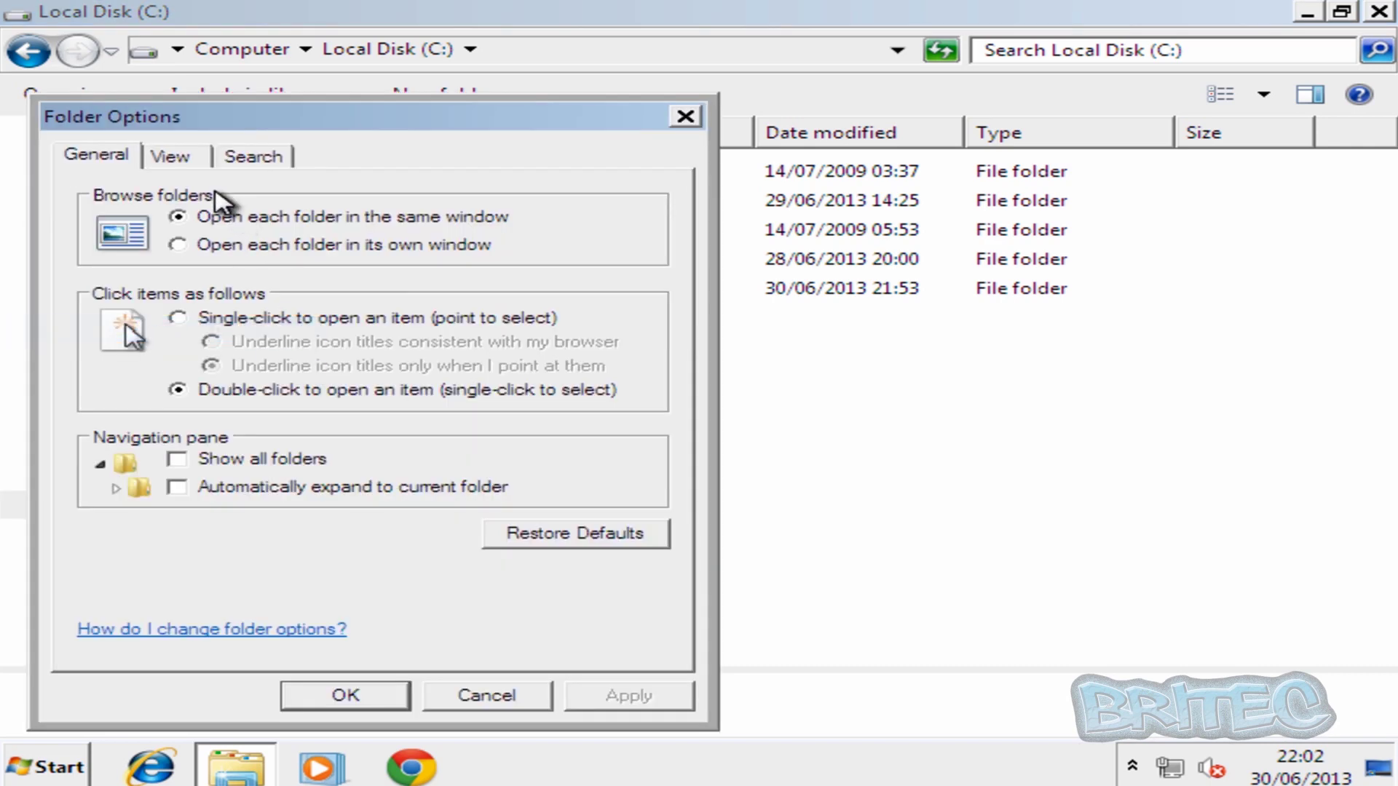
click(188, 164)
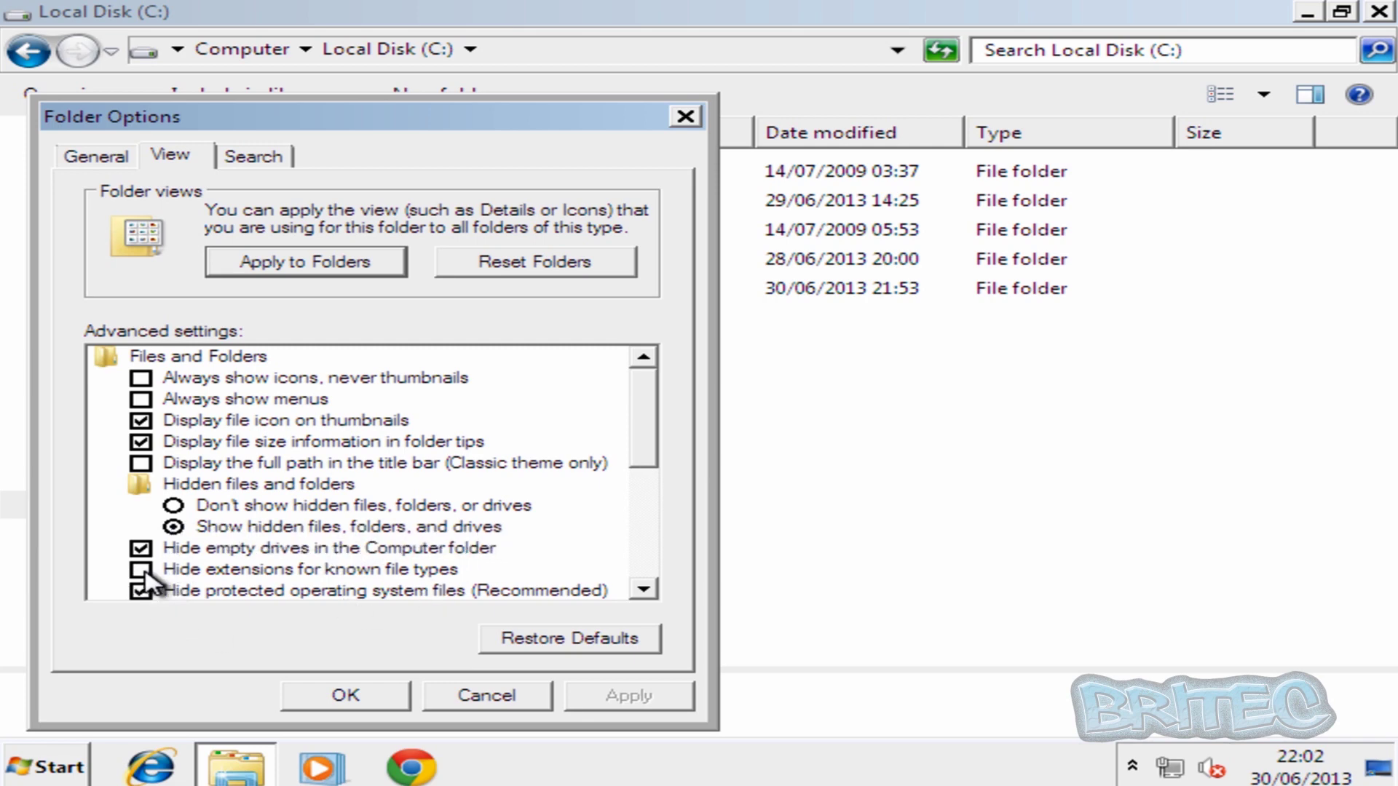
Apply the folder options and browse to Users > profile > AppData > Local
click(350, 694)
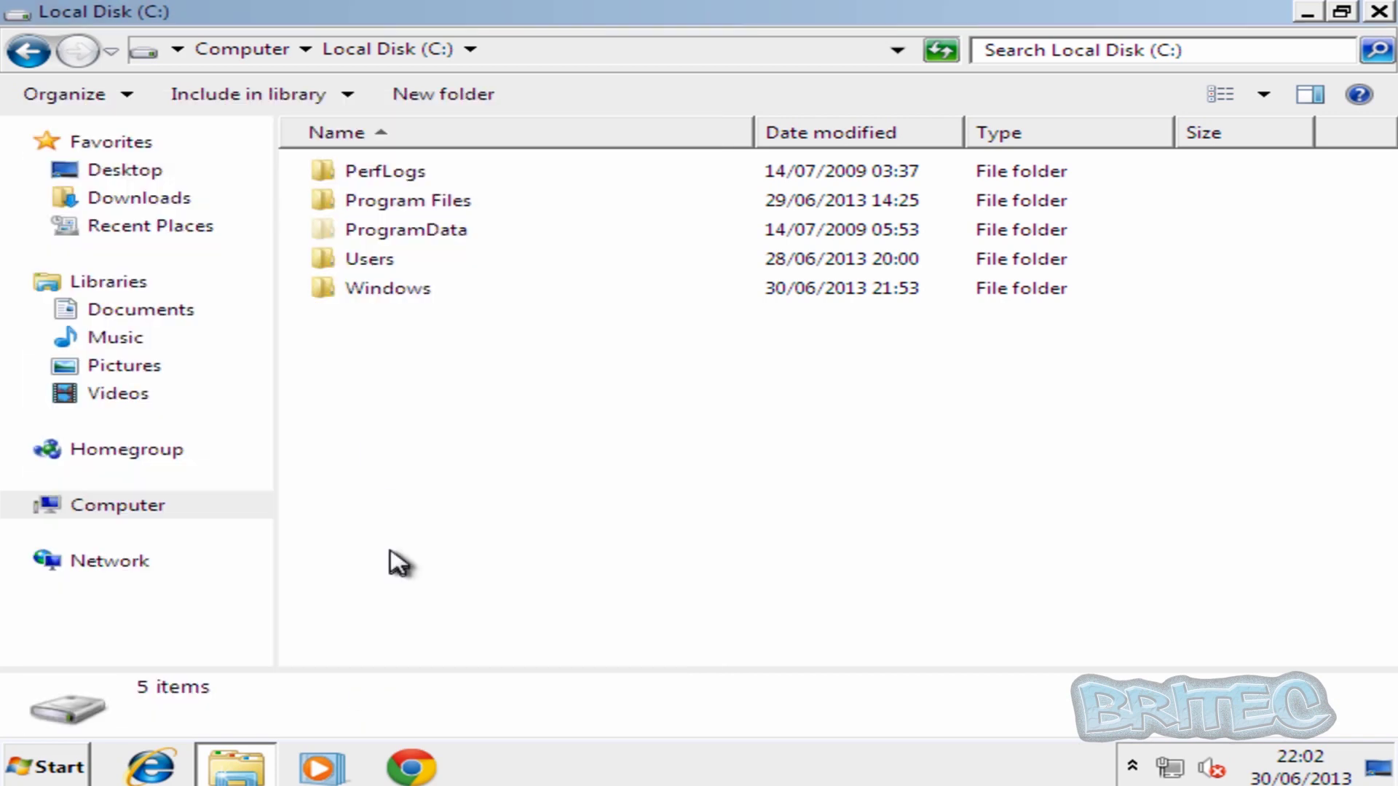
double_click(384, 262)
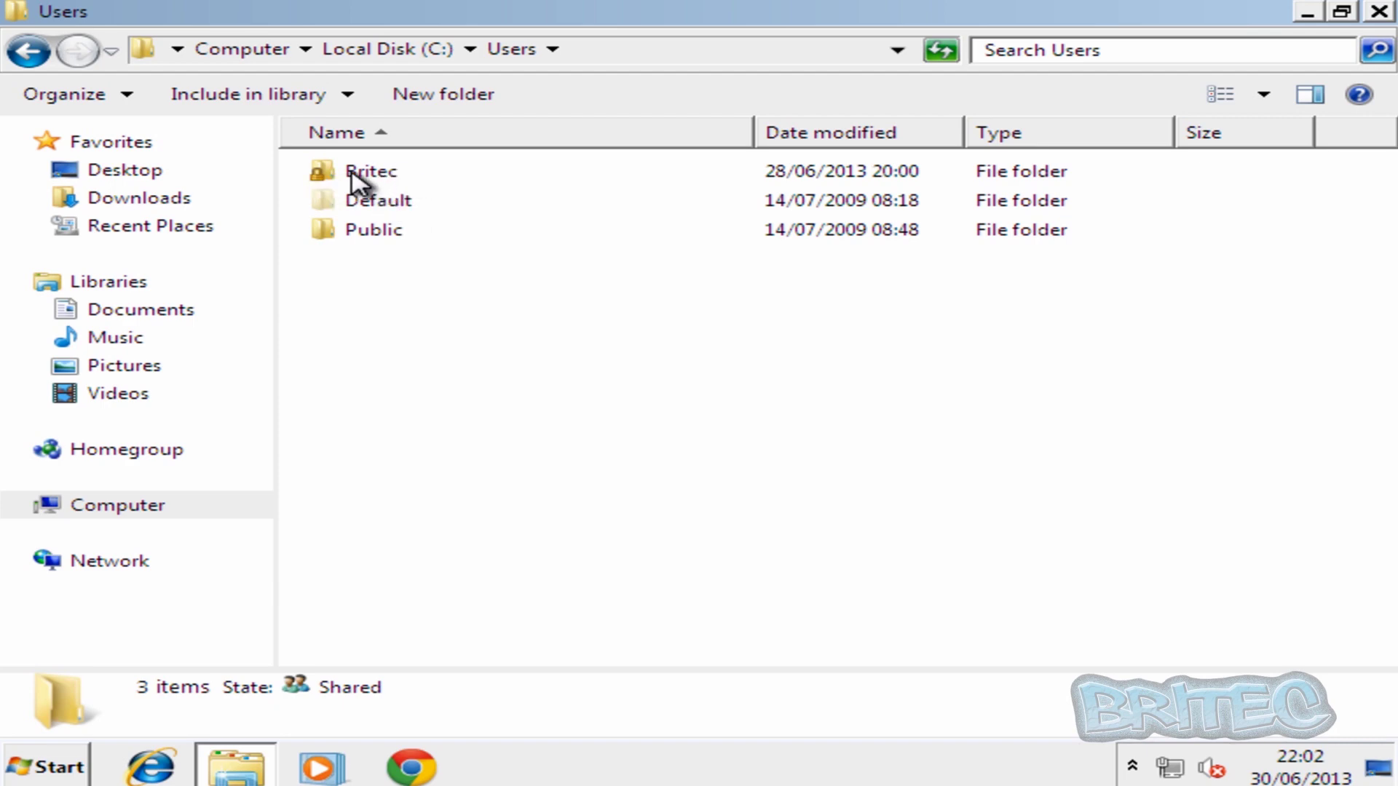
click(386, 174)
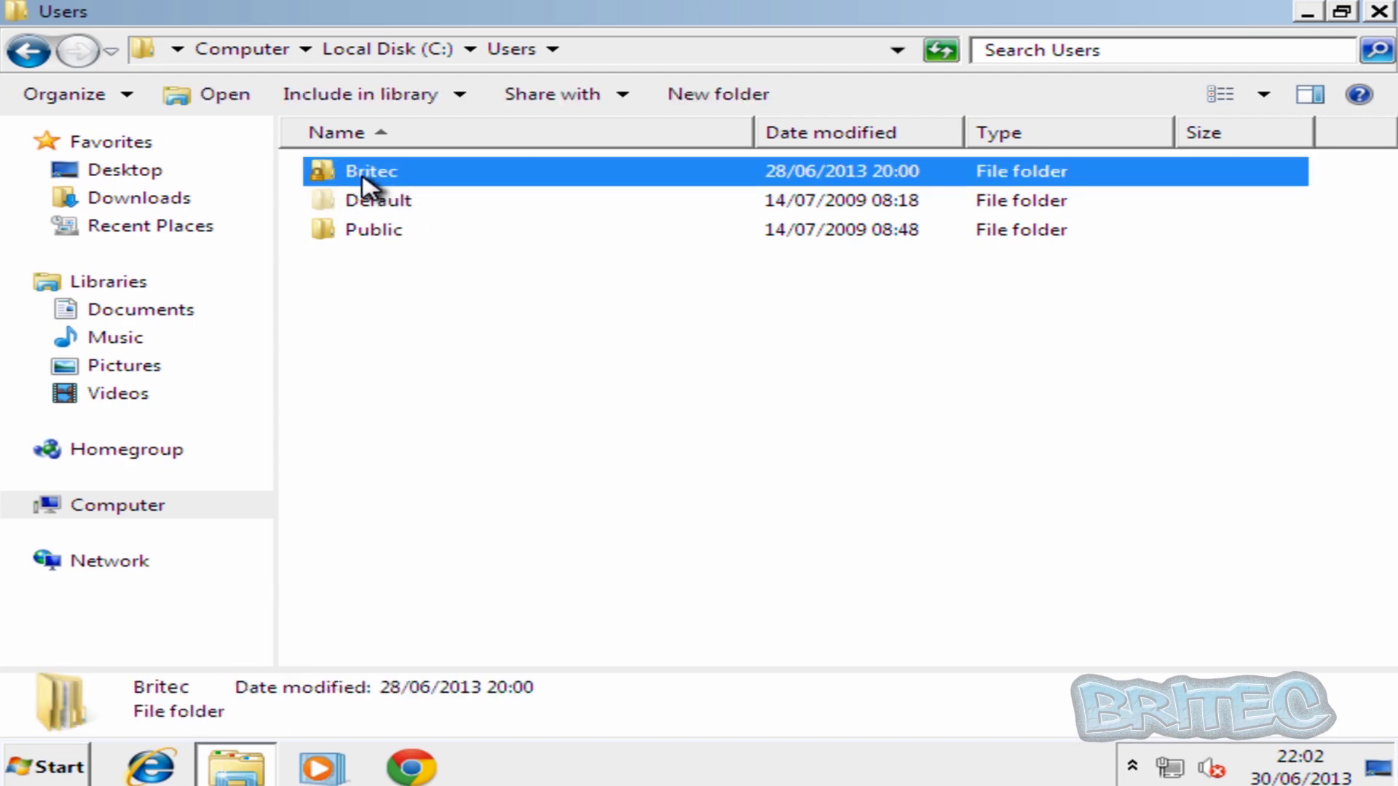
double_click(364, 177)
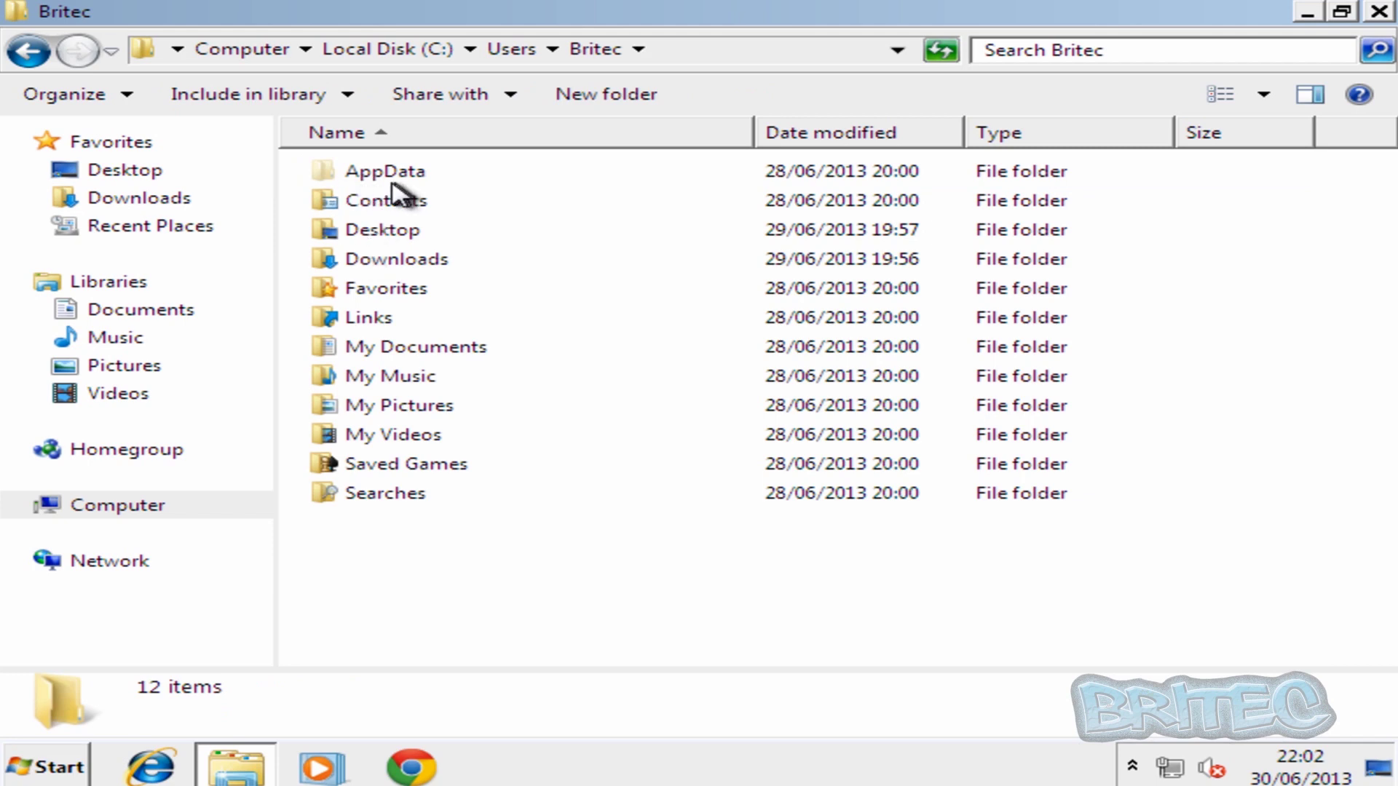
click(385, 180)
double_click(384, 179)
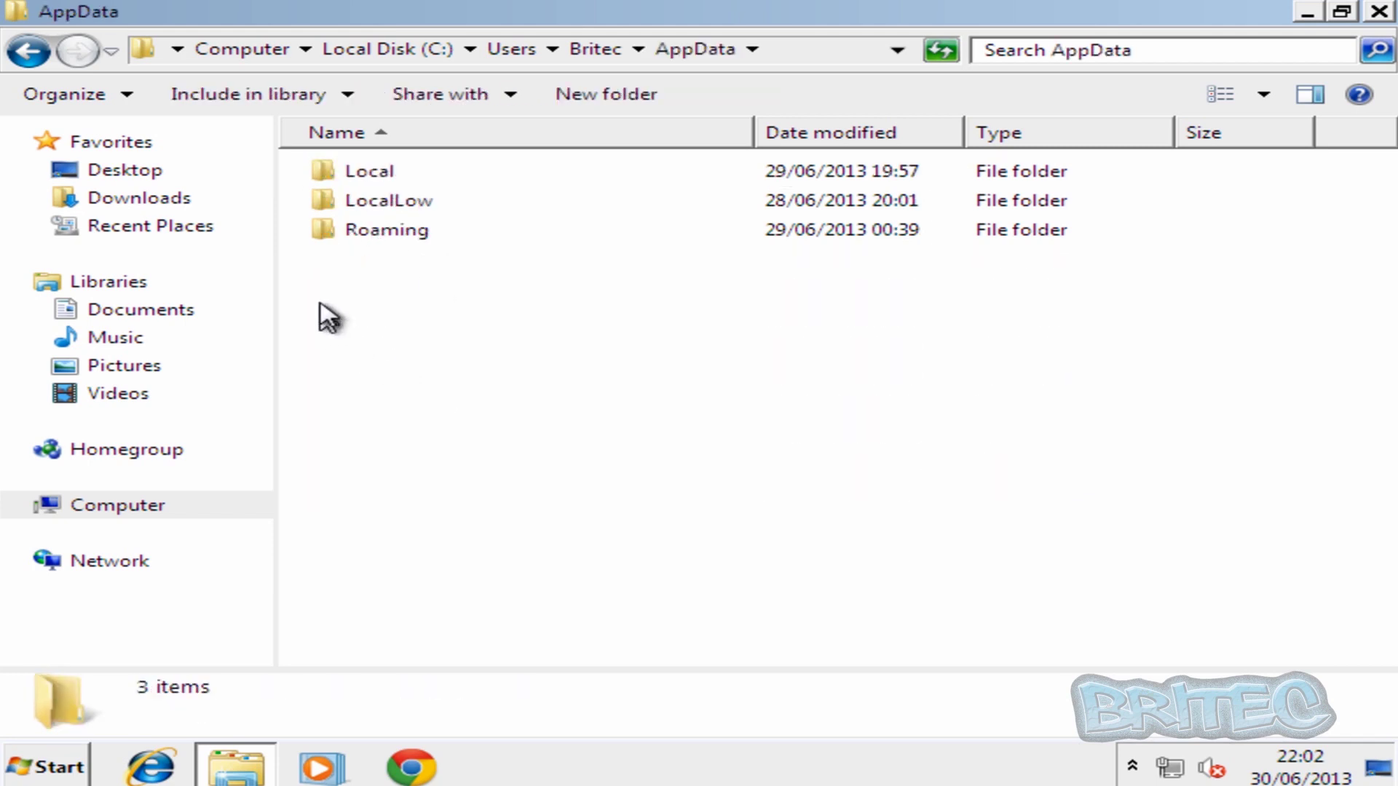
double_click(378, 177)
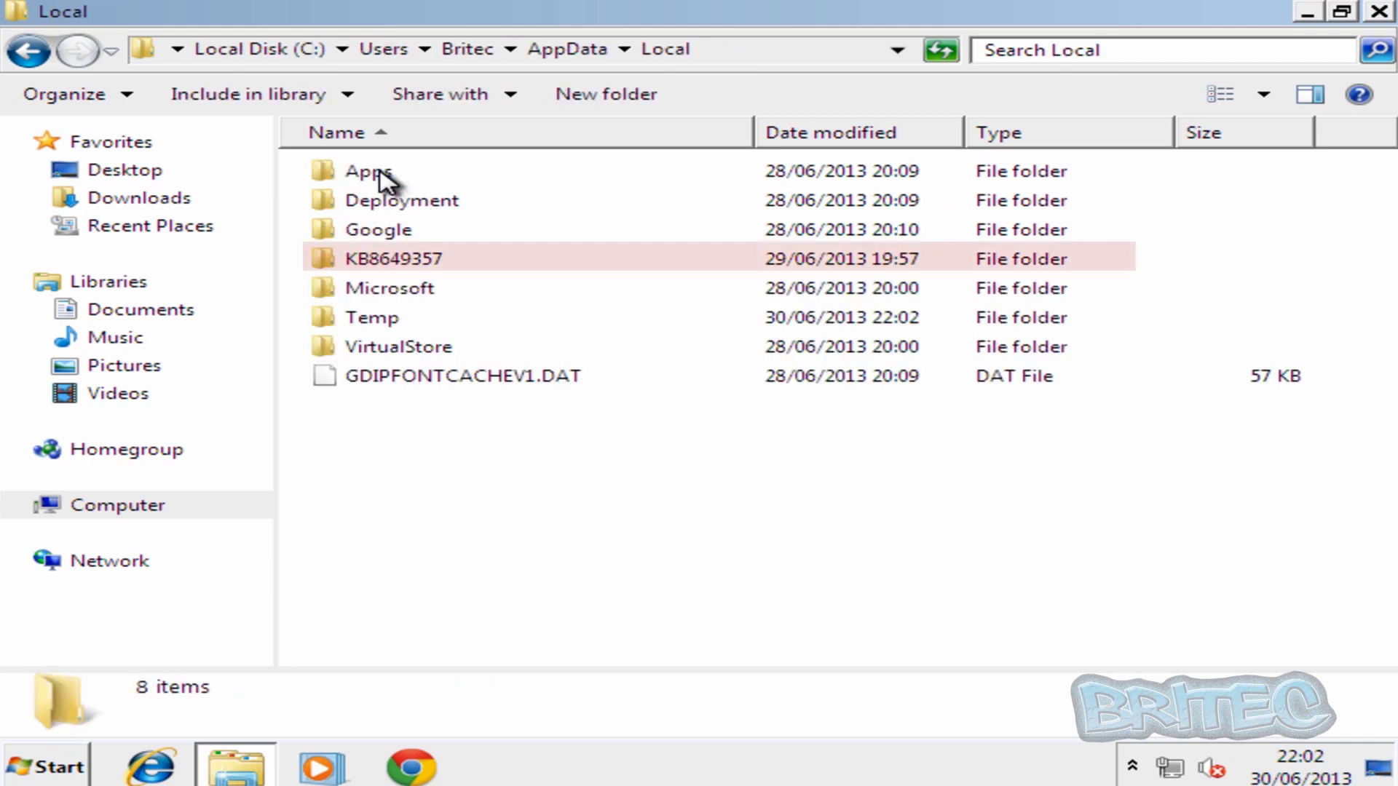
Inspect the suspicious KB8649357 folder, then delete it
mouse_move(356, 264)
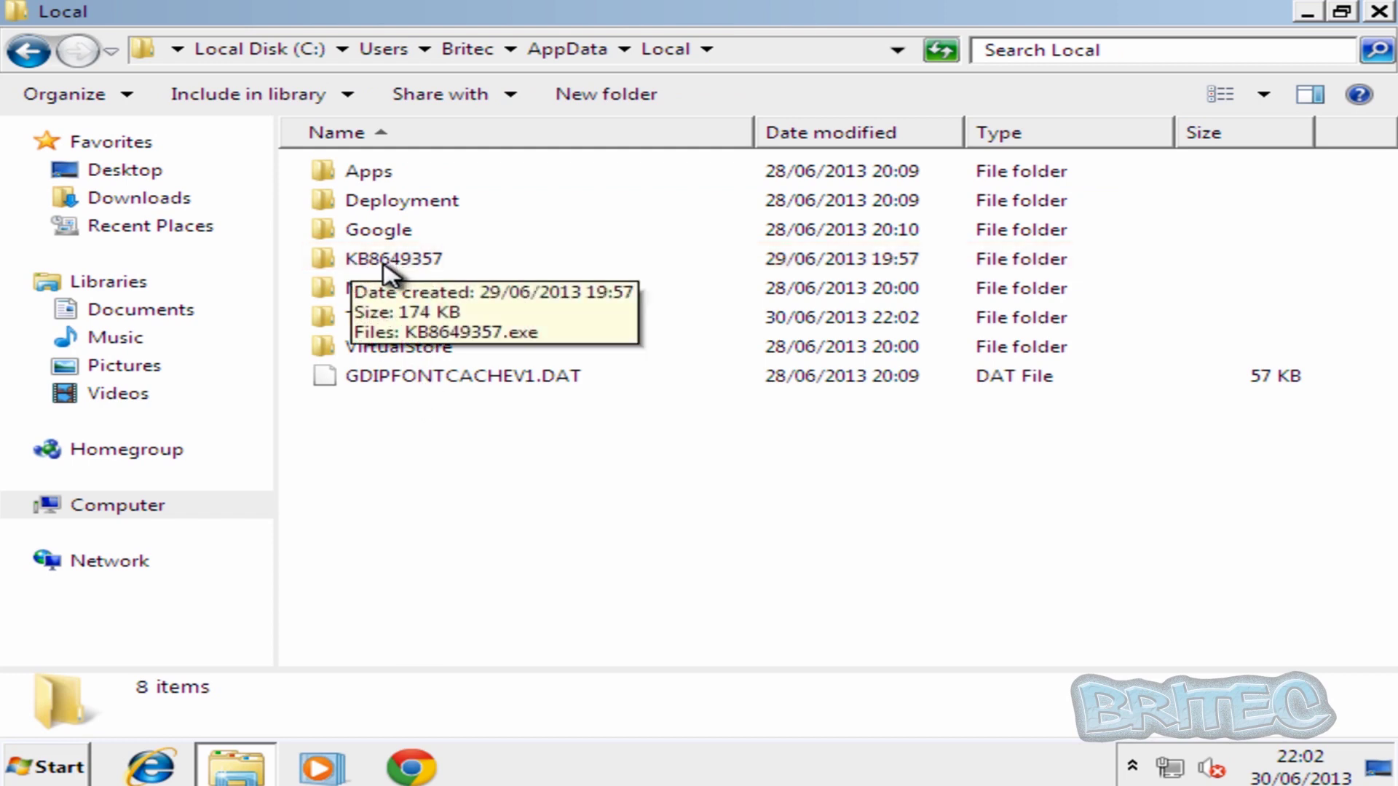
double_click(384, 265)
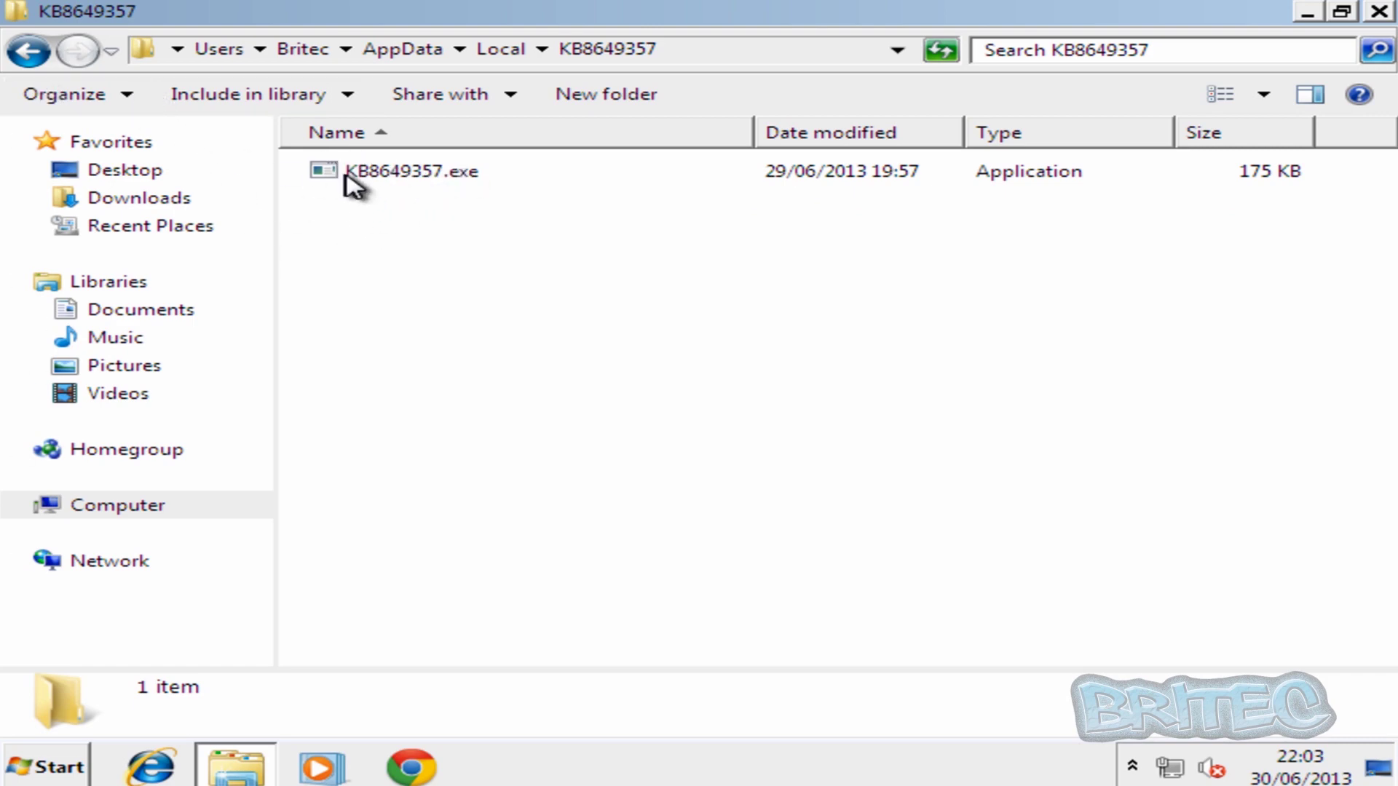
click(28, 52)
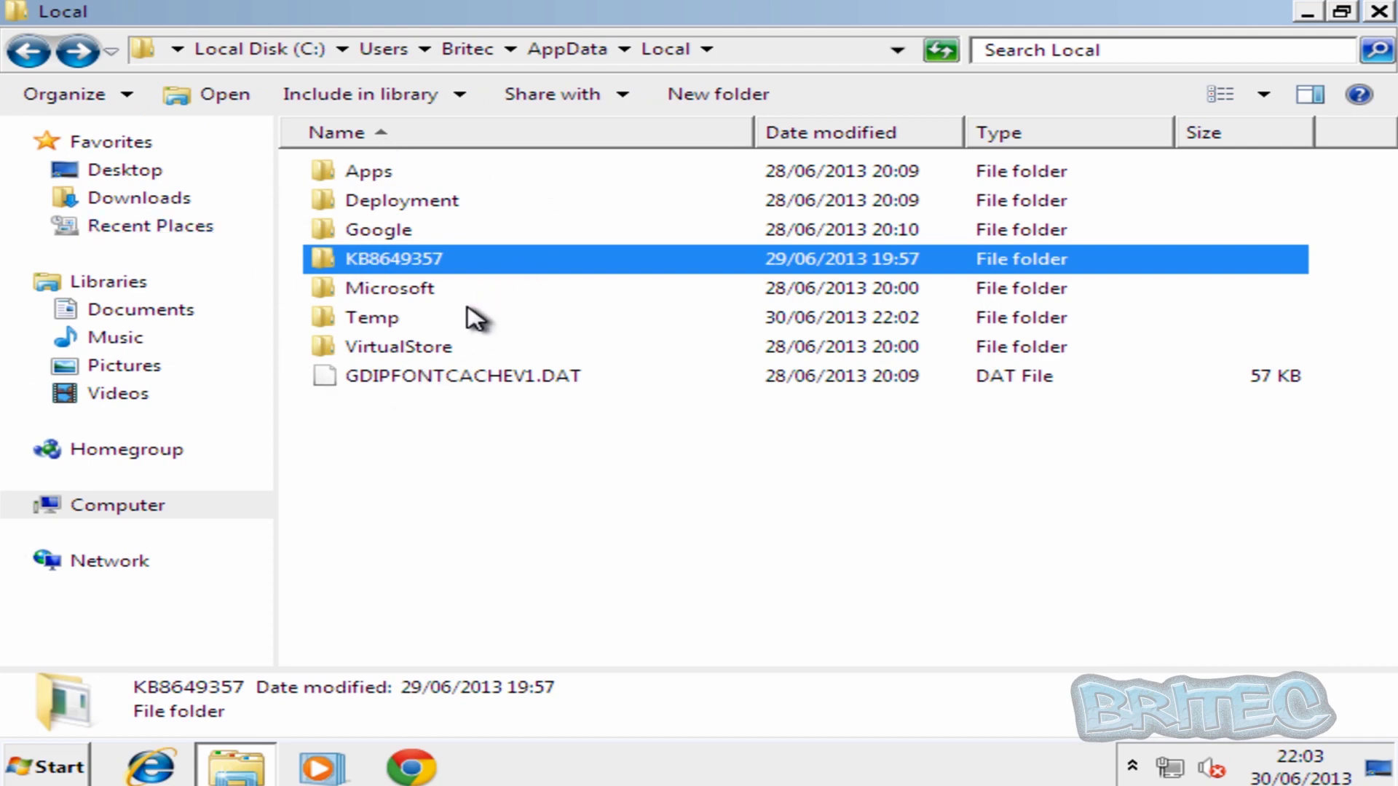
right_click(375, 262)
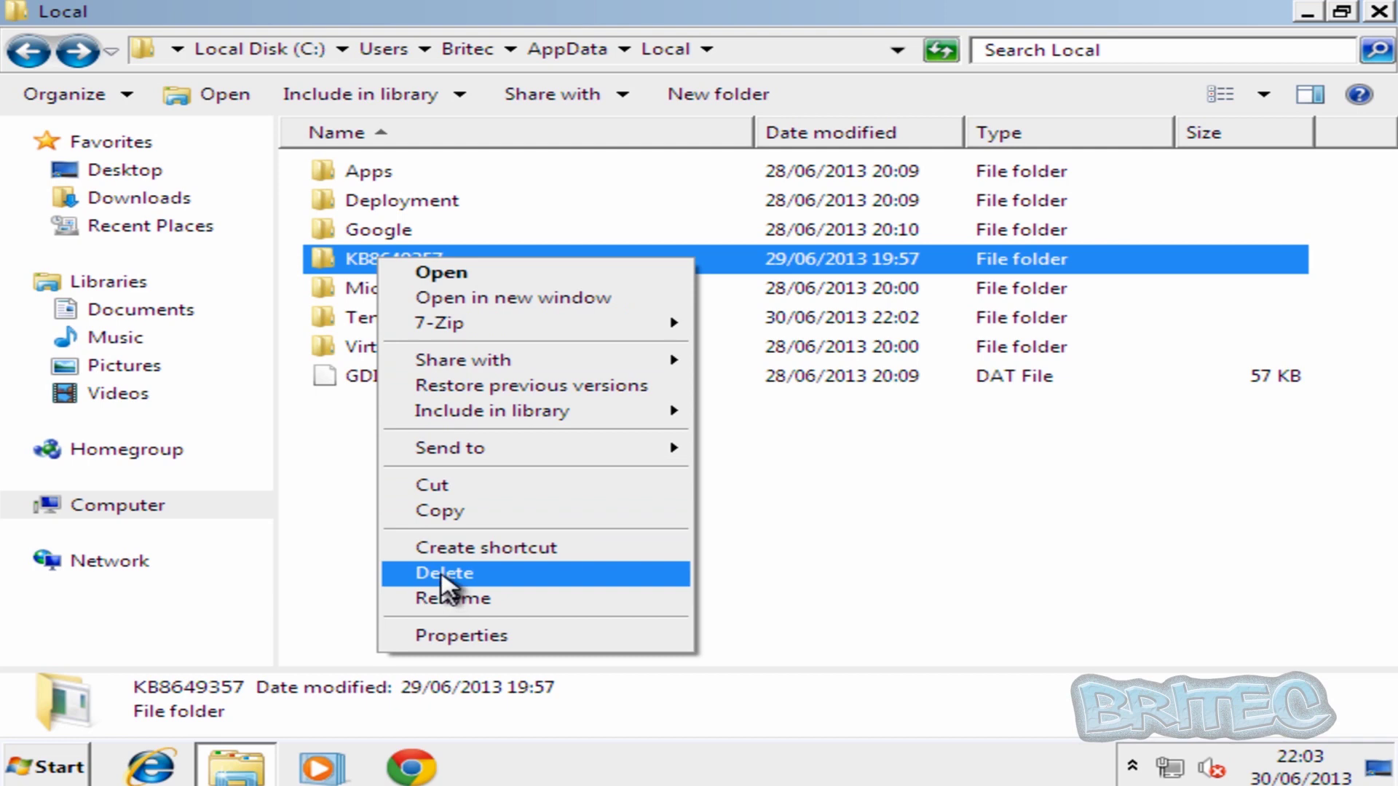
click(445, 575)
click(835, 493)
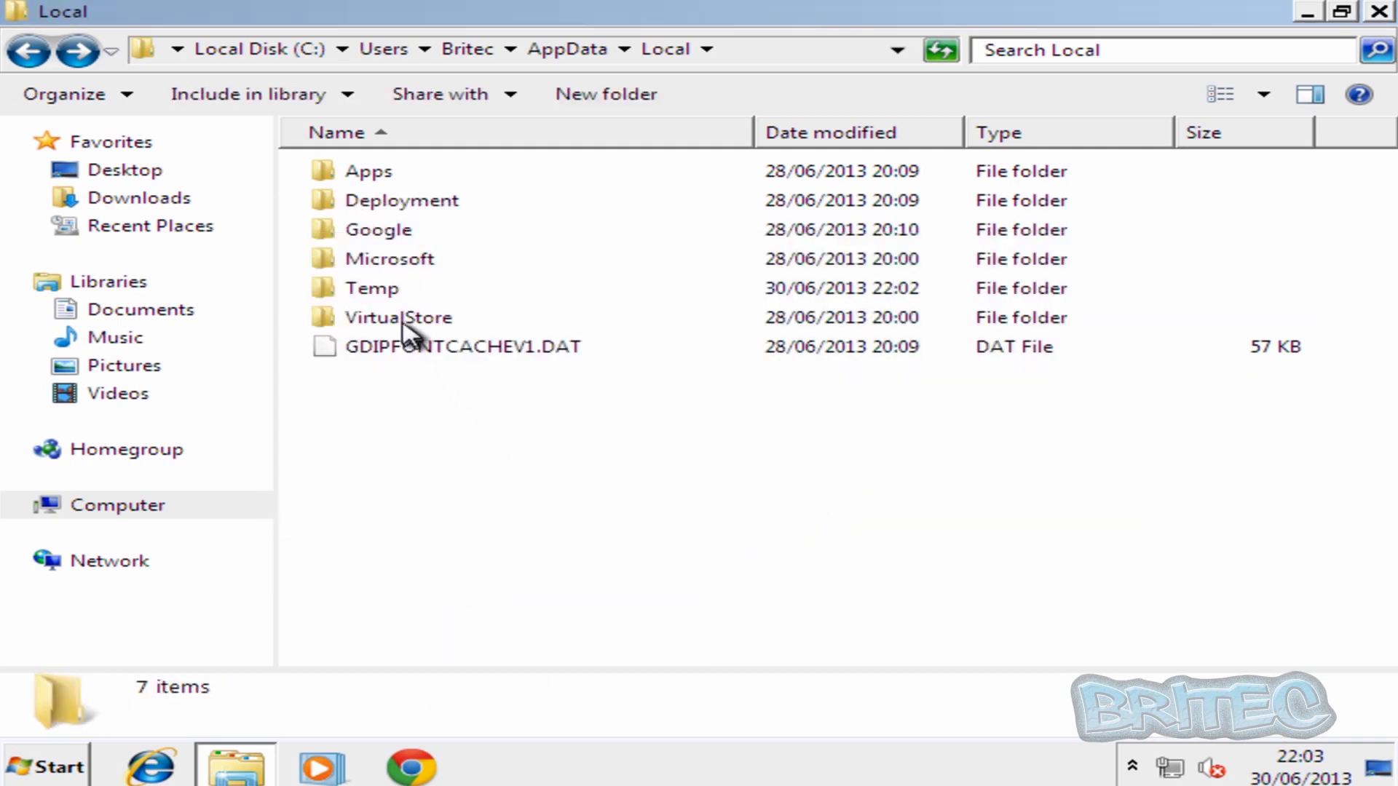
Delete the malware items in the Temp folder, skipping the in-use log file
double_click(378, 295)
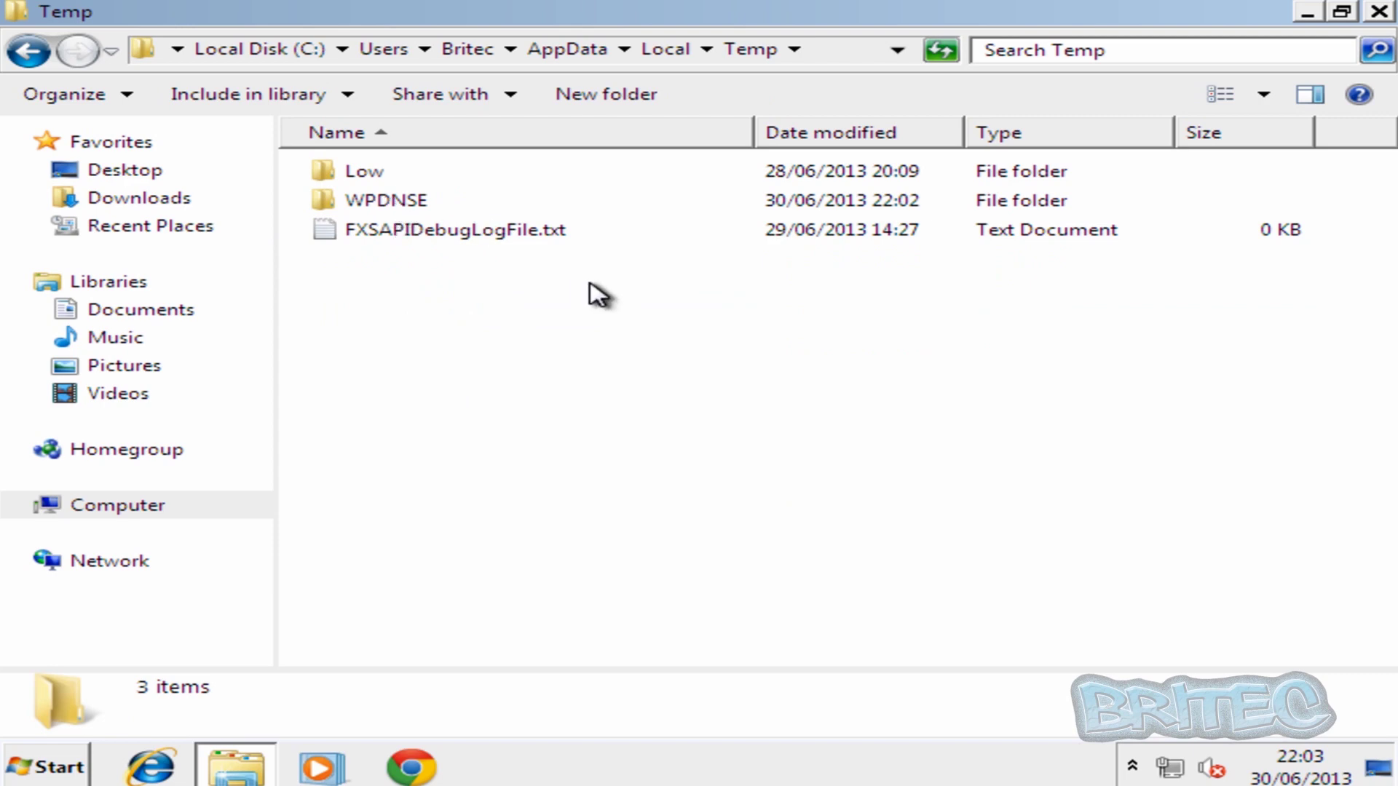
drag(590, 286, 282, 145)
key(Delete)
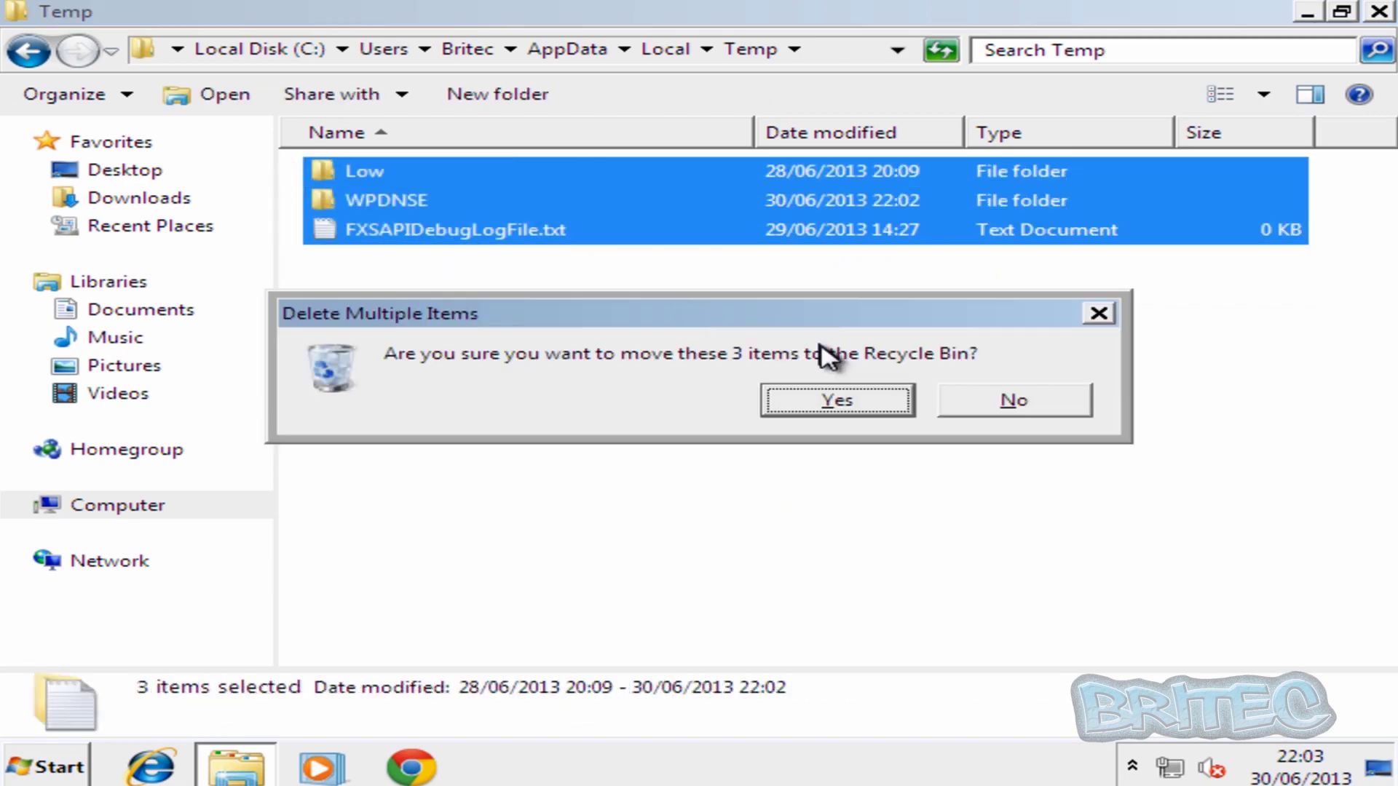
click(852, 397)
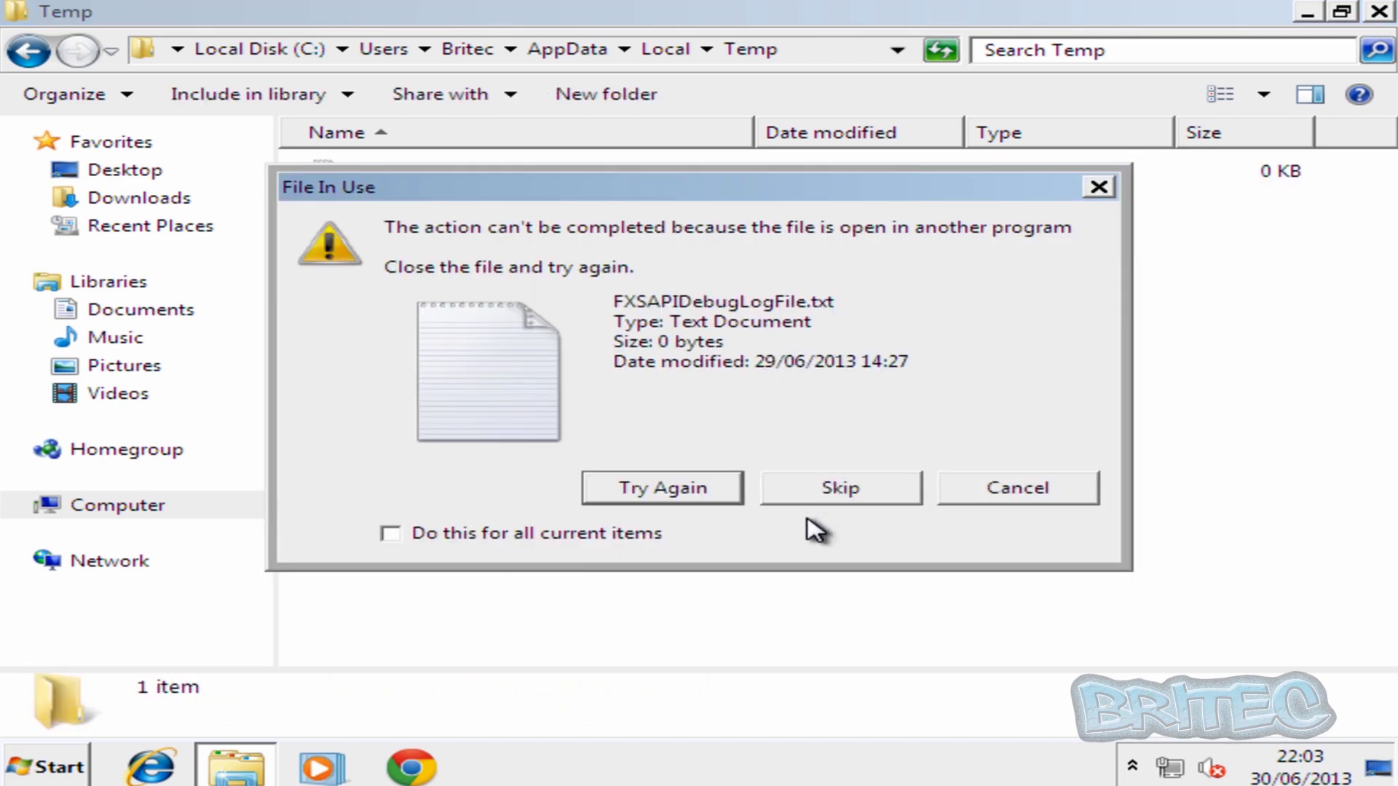
click(822, 501)
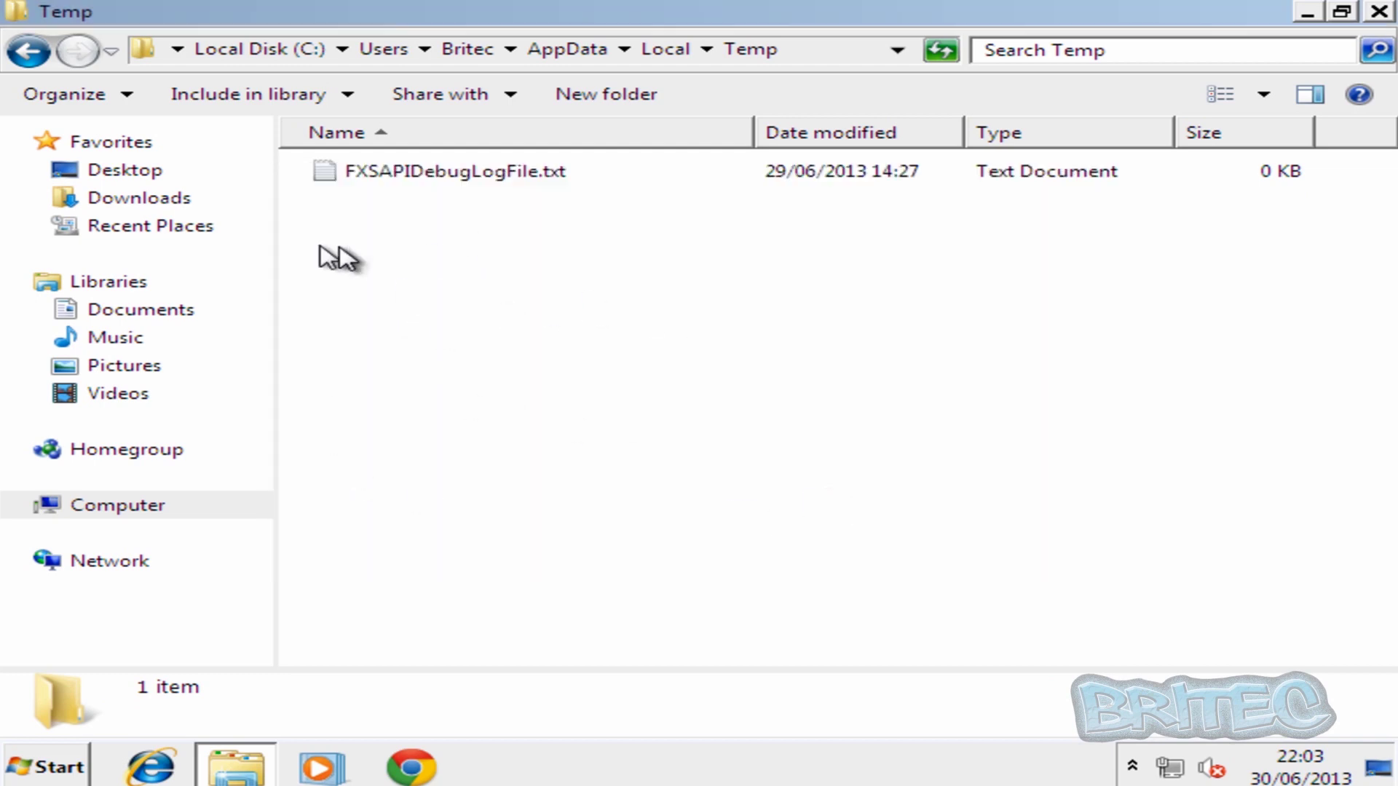
Check the Roaming folder's contents, then back out to Users and close Explorer
click(28, 51)
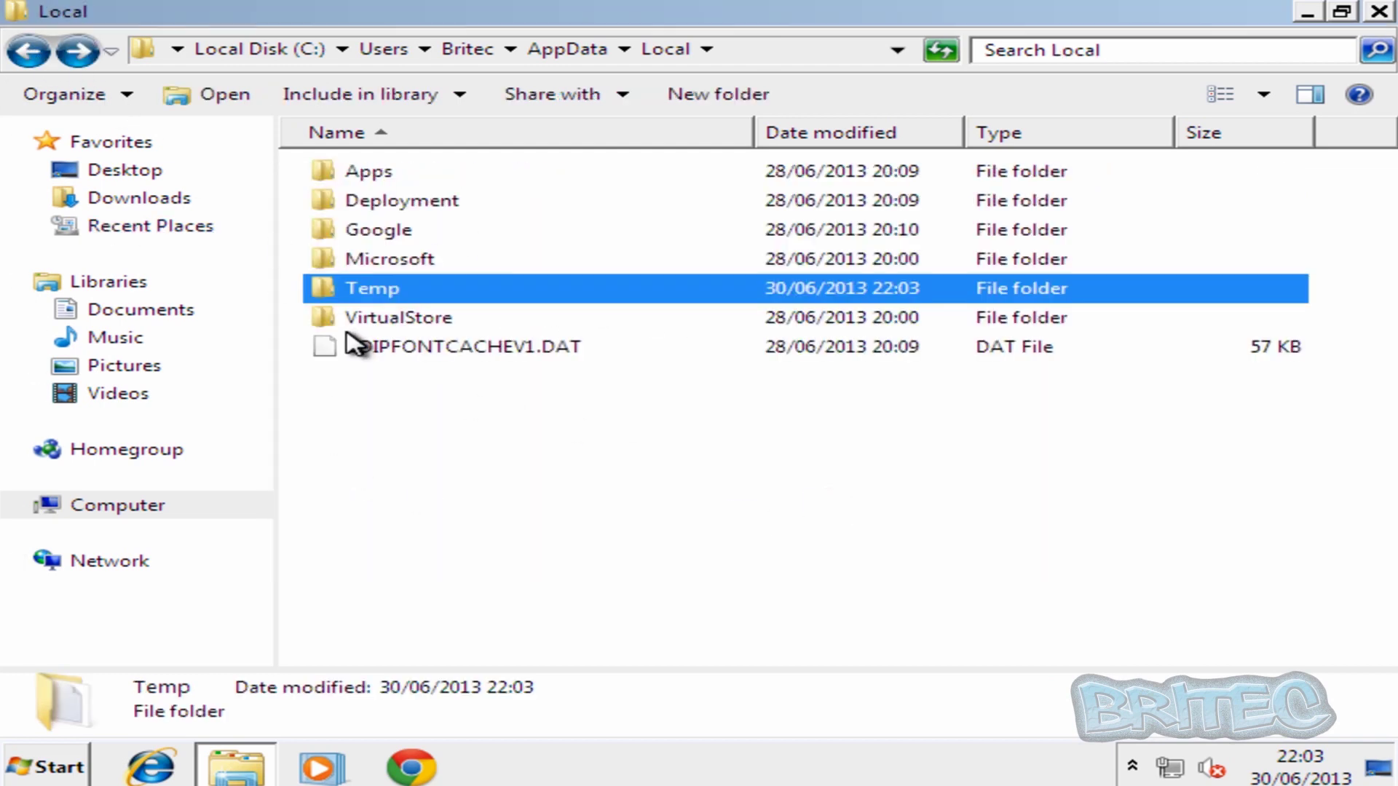
click(28, 51)
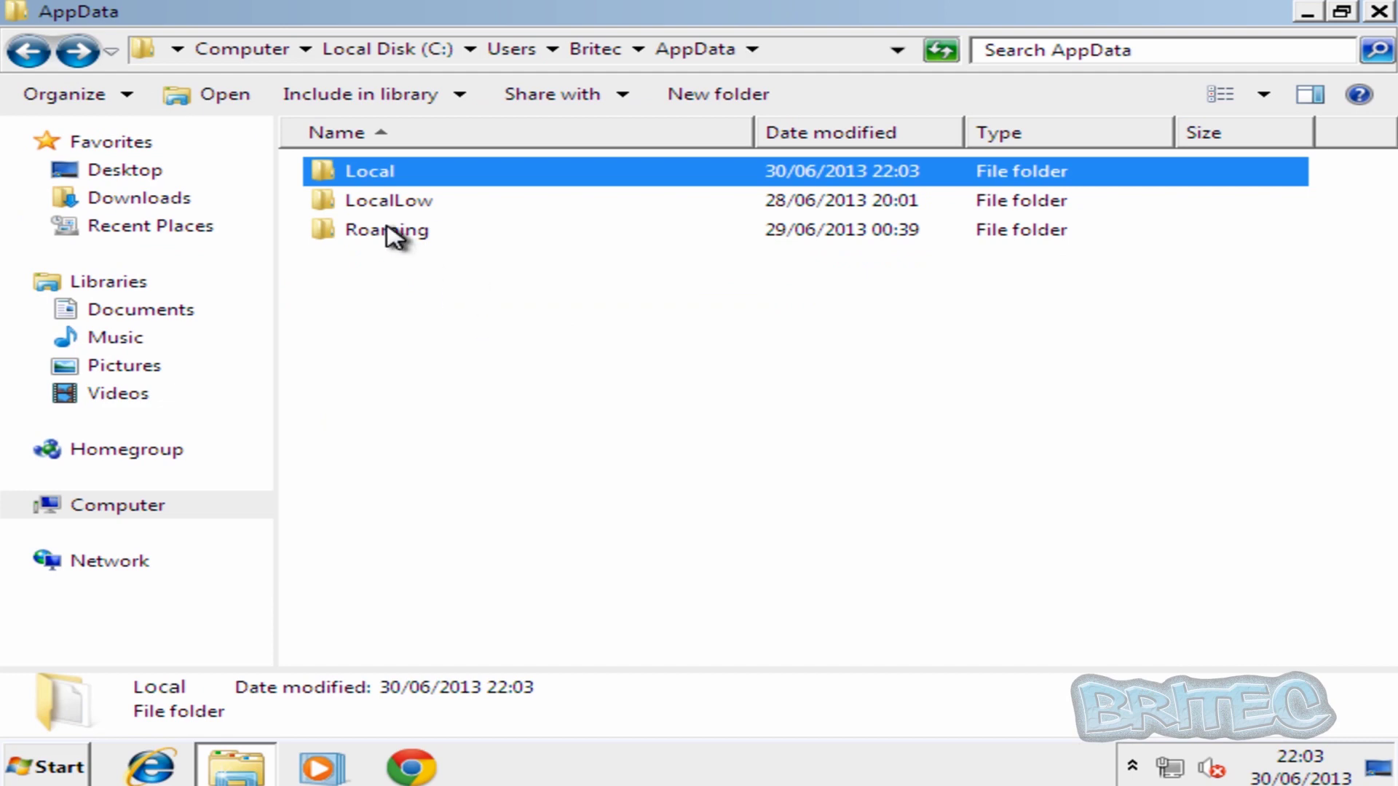
double_click(388, 231)
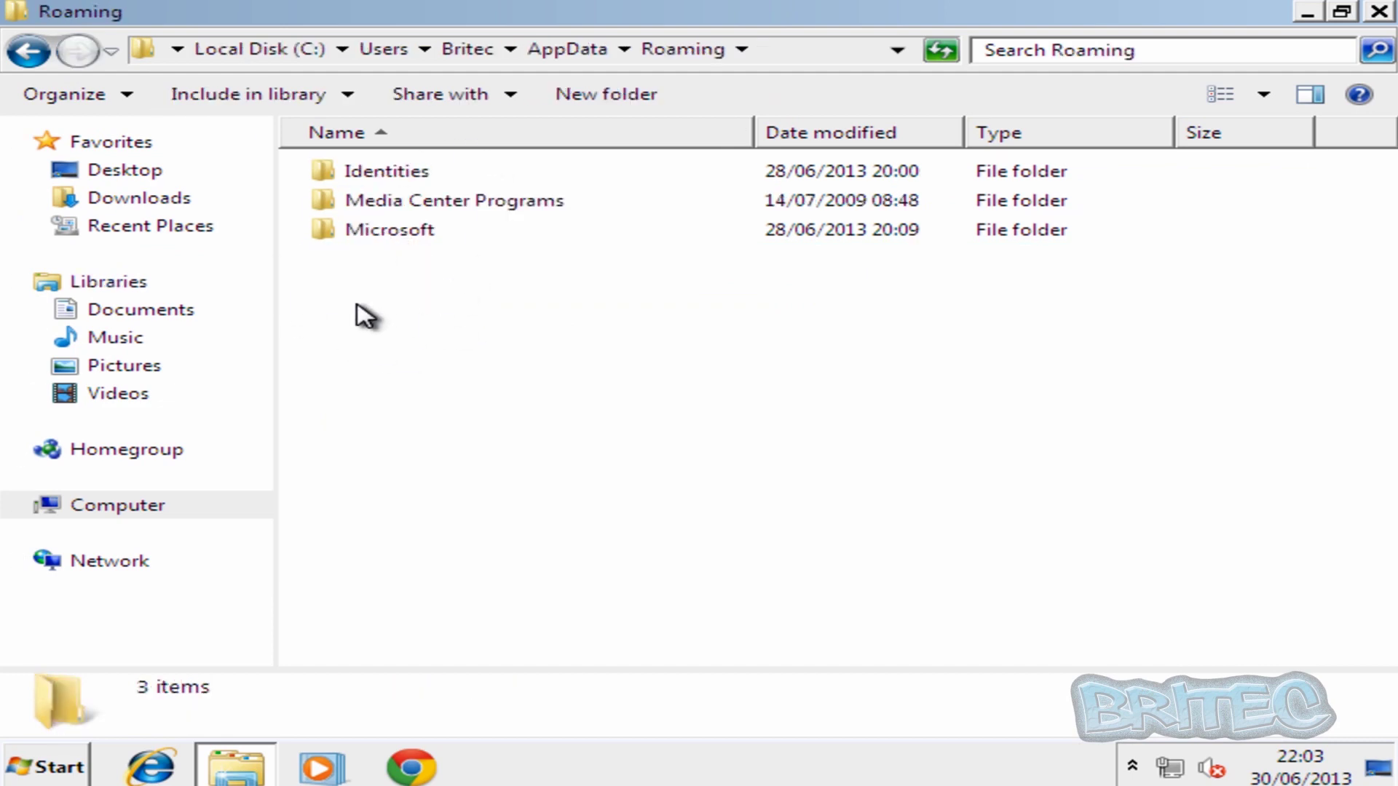
click(29, 52)
click(29, 53)
click(29, 53)
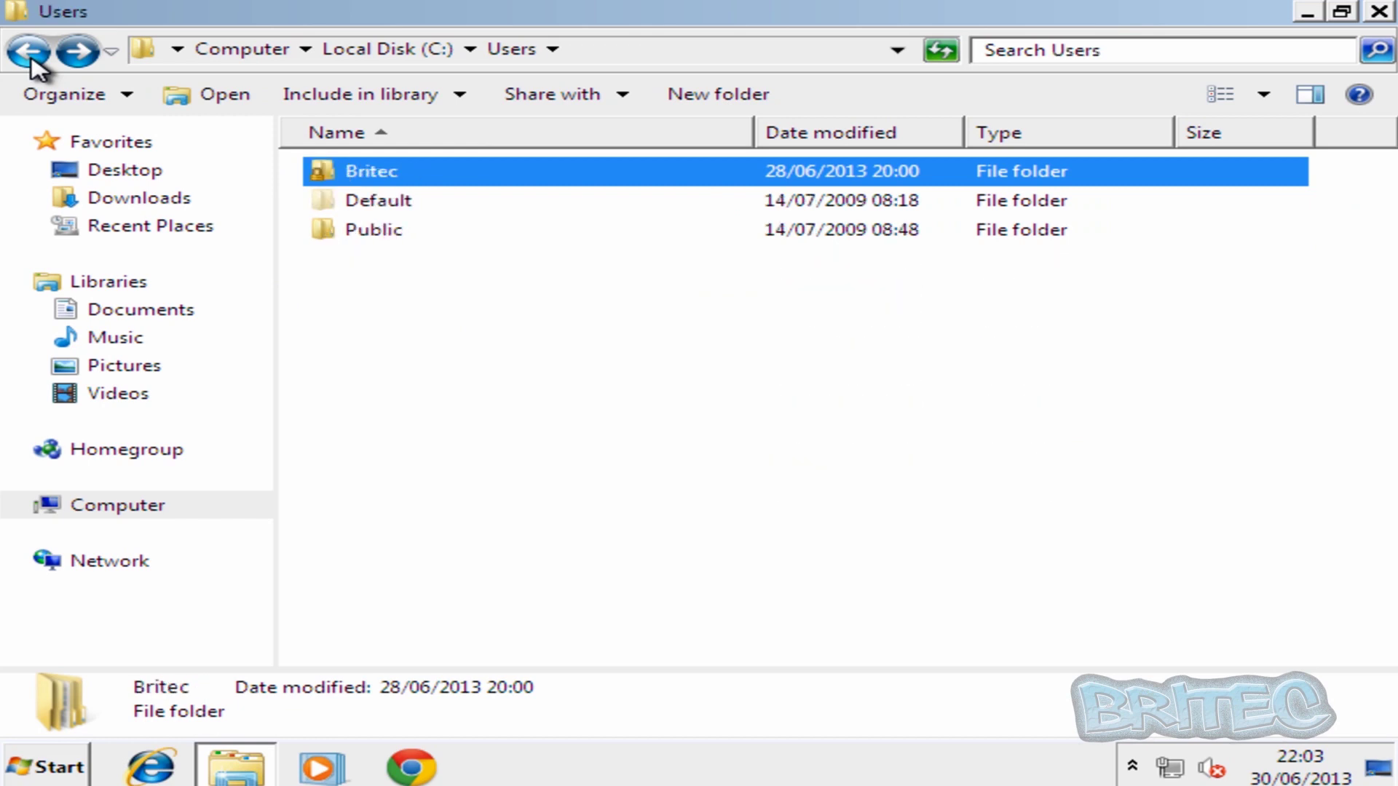
click(29, 52)
click(1379, 11)
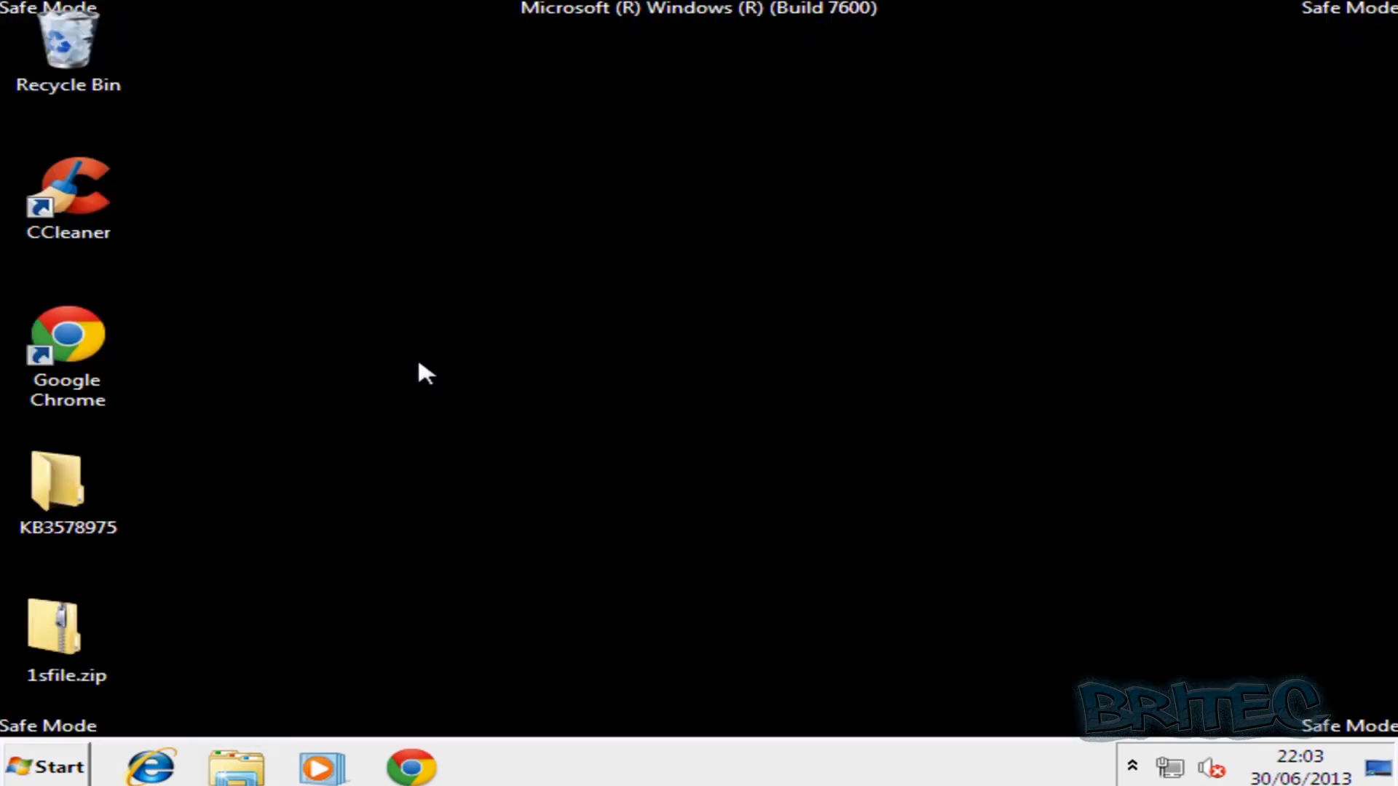
Delete the KB3578975 folder and 1sfile.zip from the desktop
right_click(62, 495)
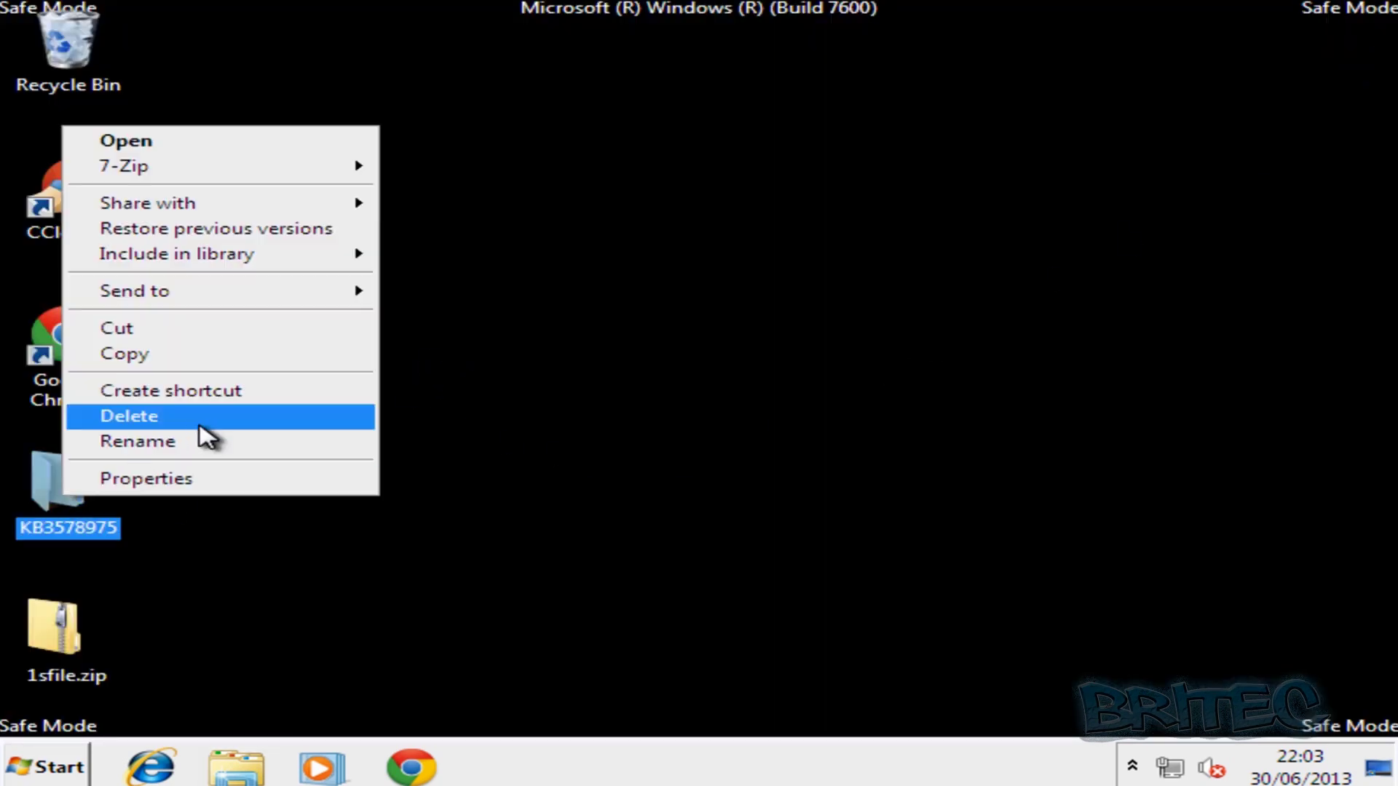
click(201, 426)
click(836, 485)
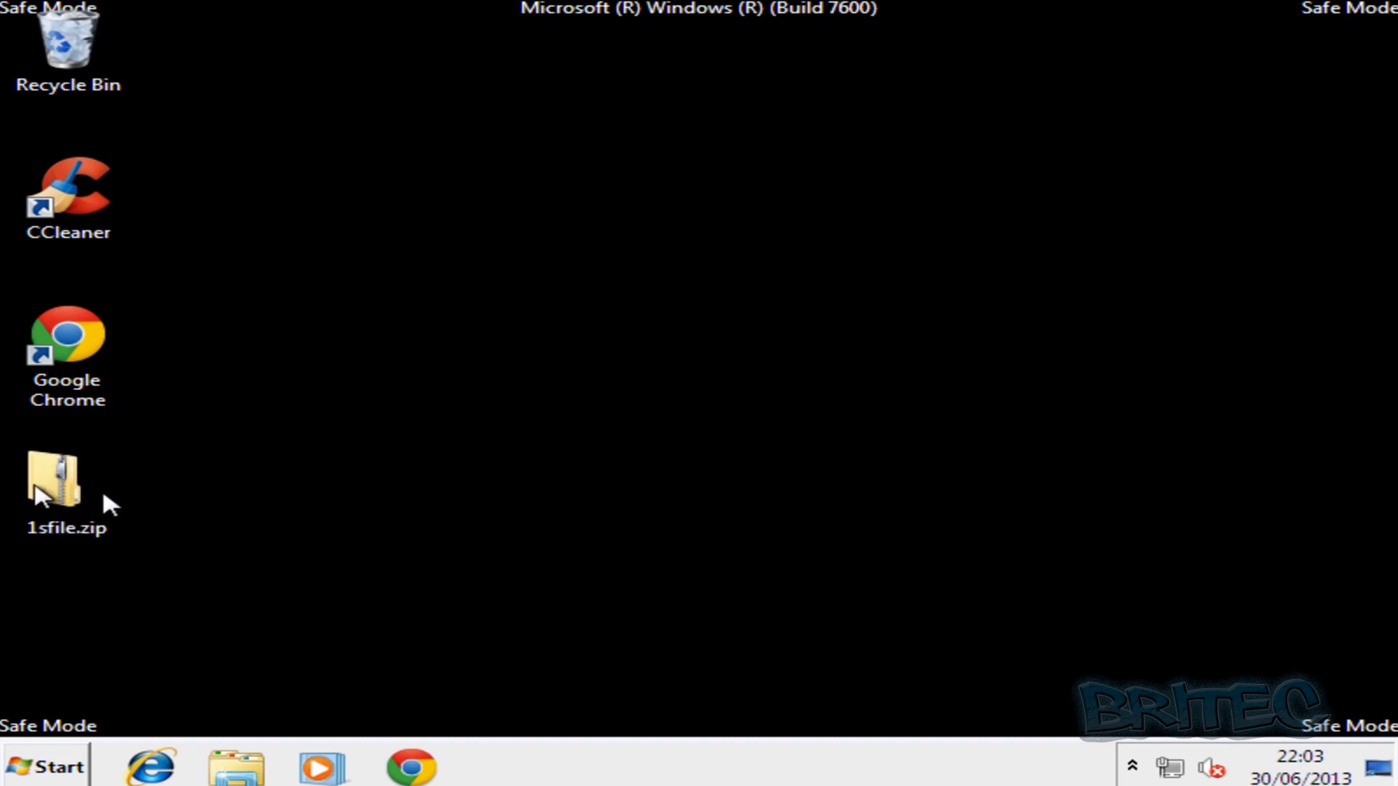
right_click(55, 488)
click(222, 405)
click(815, 493)
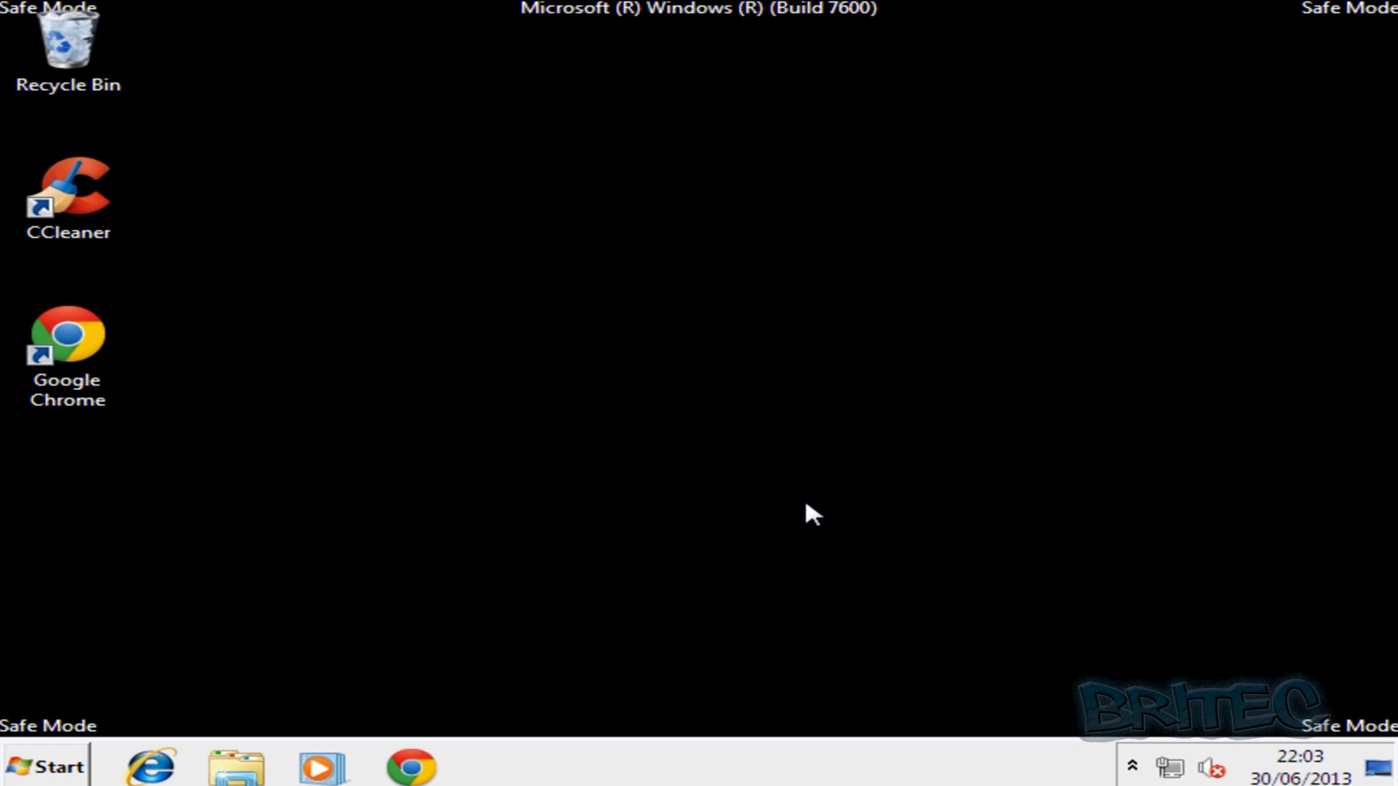
click(64, 766)
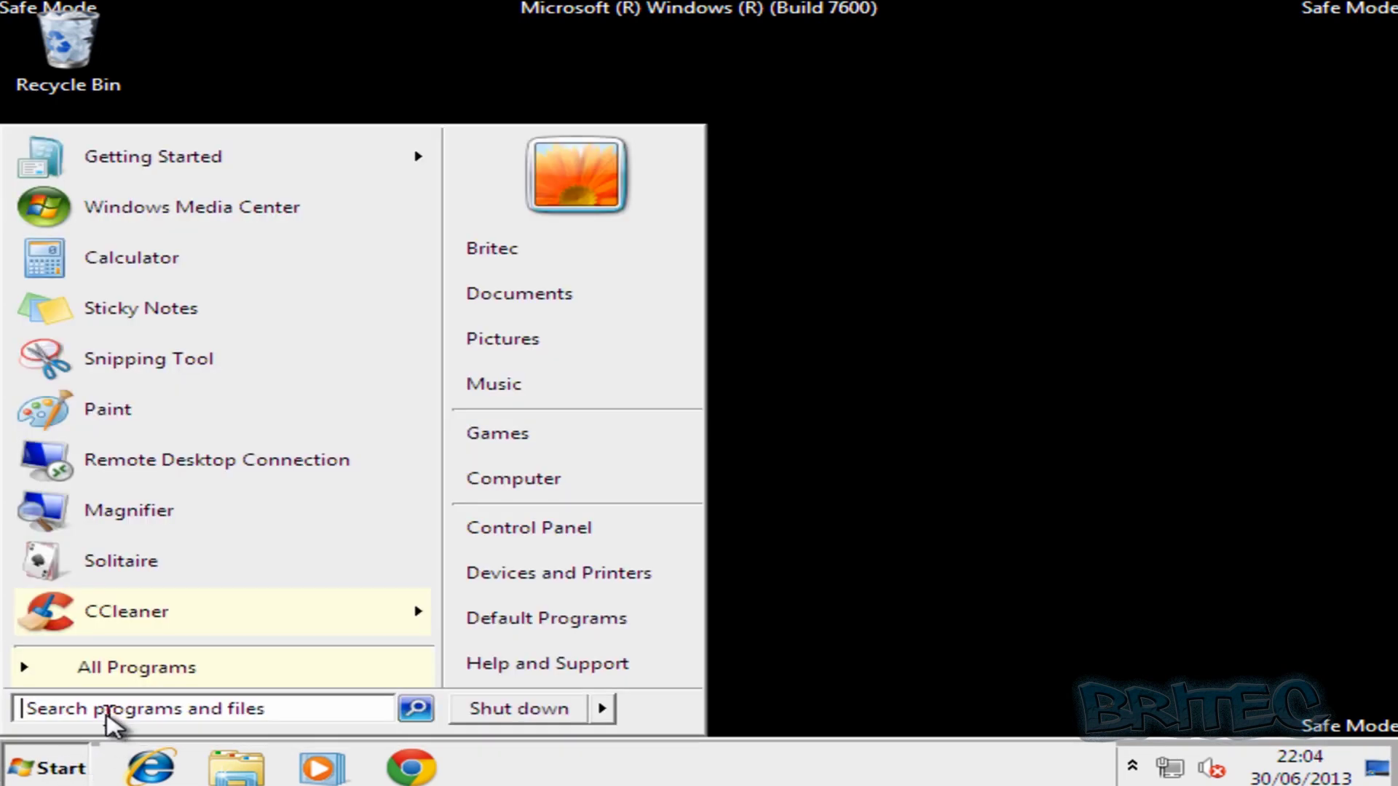
Launch regedit from Start search and collapse the key tree to HKEY_CURRENT_USER
text(regedit)
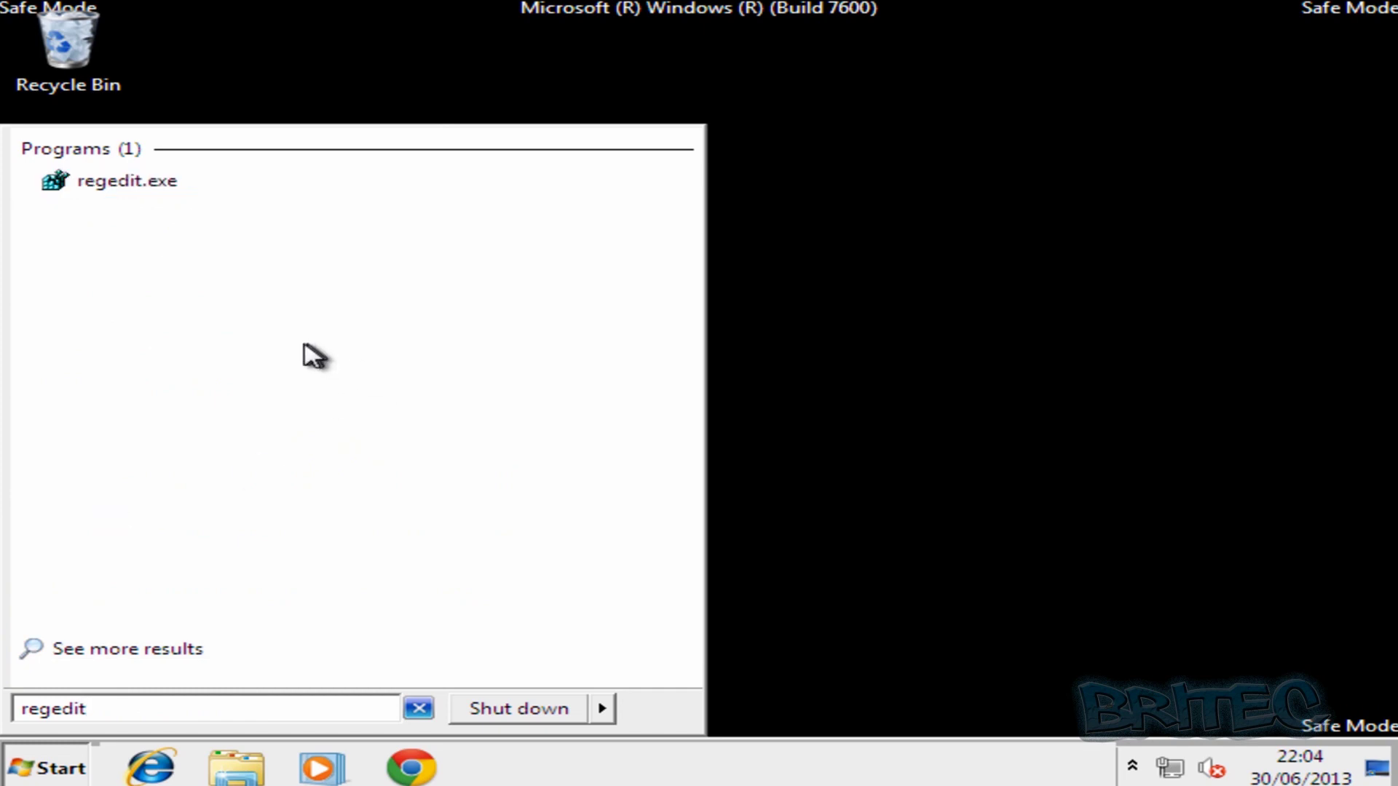
click(159, 195)
click(305, 380)
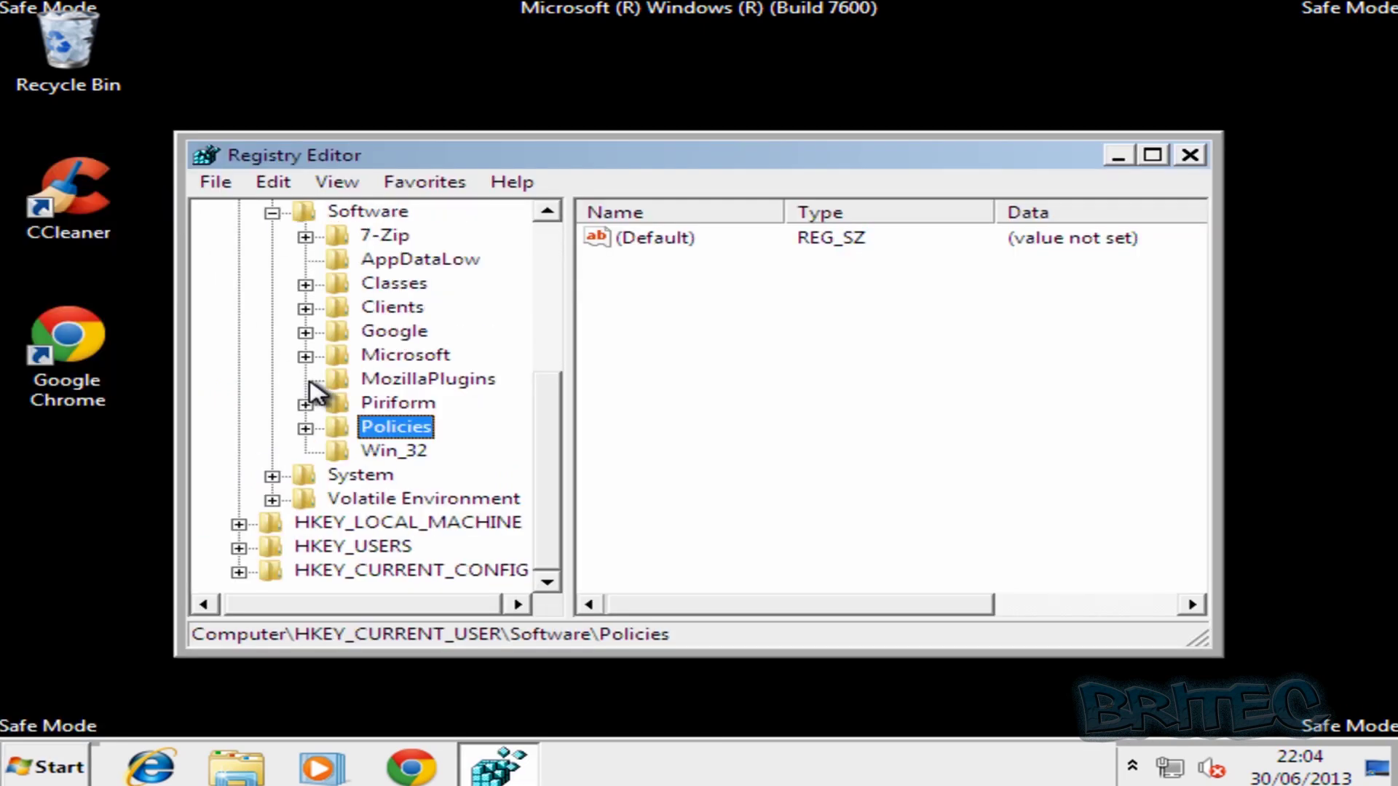
drag(557, 468, 559, 346)
click(272, 452)
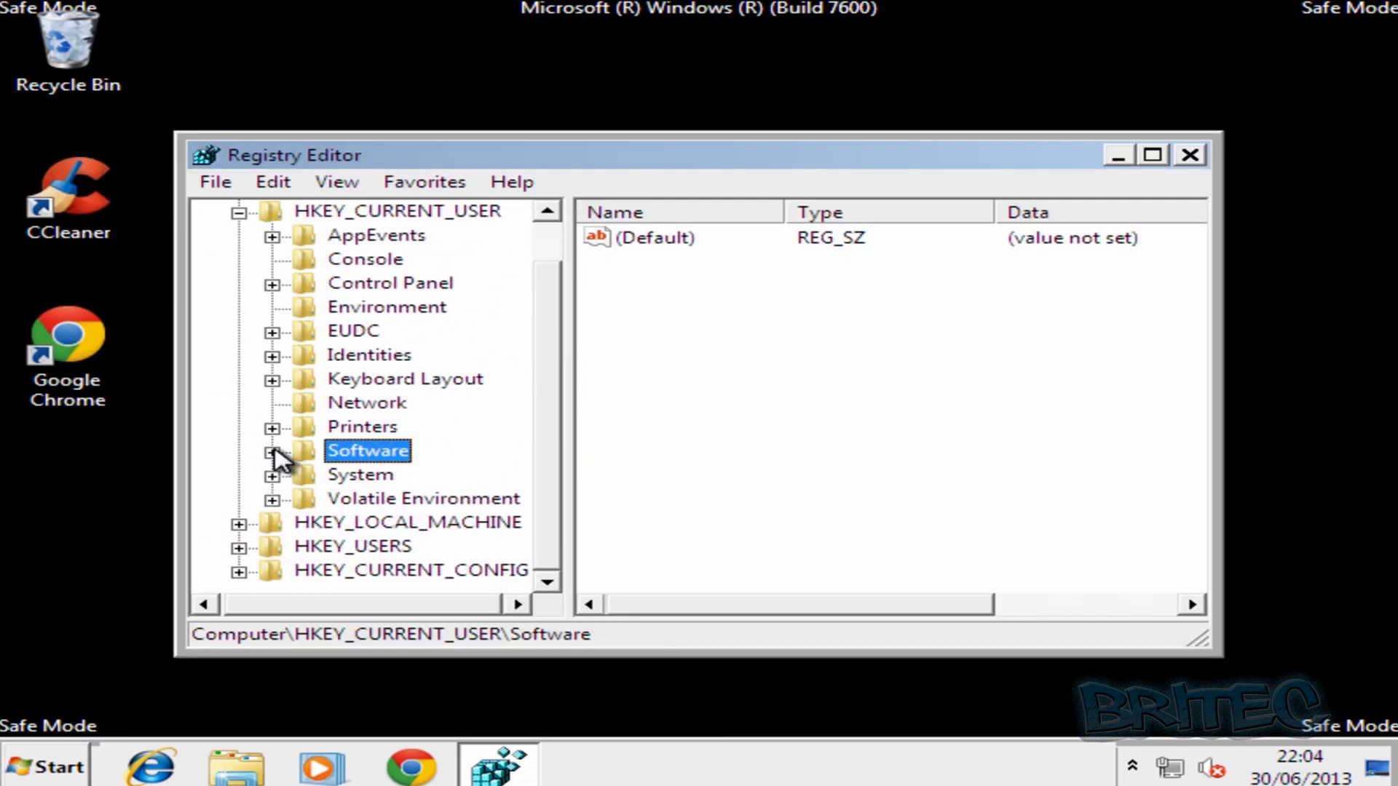
click(238, 213)
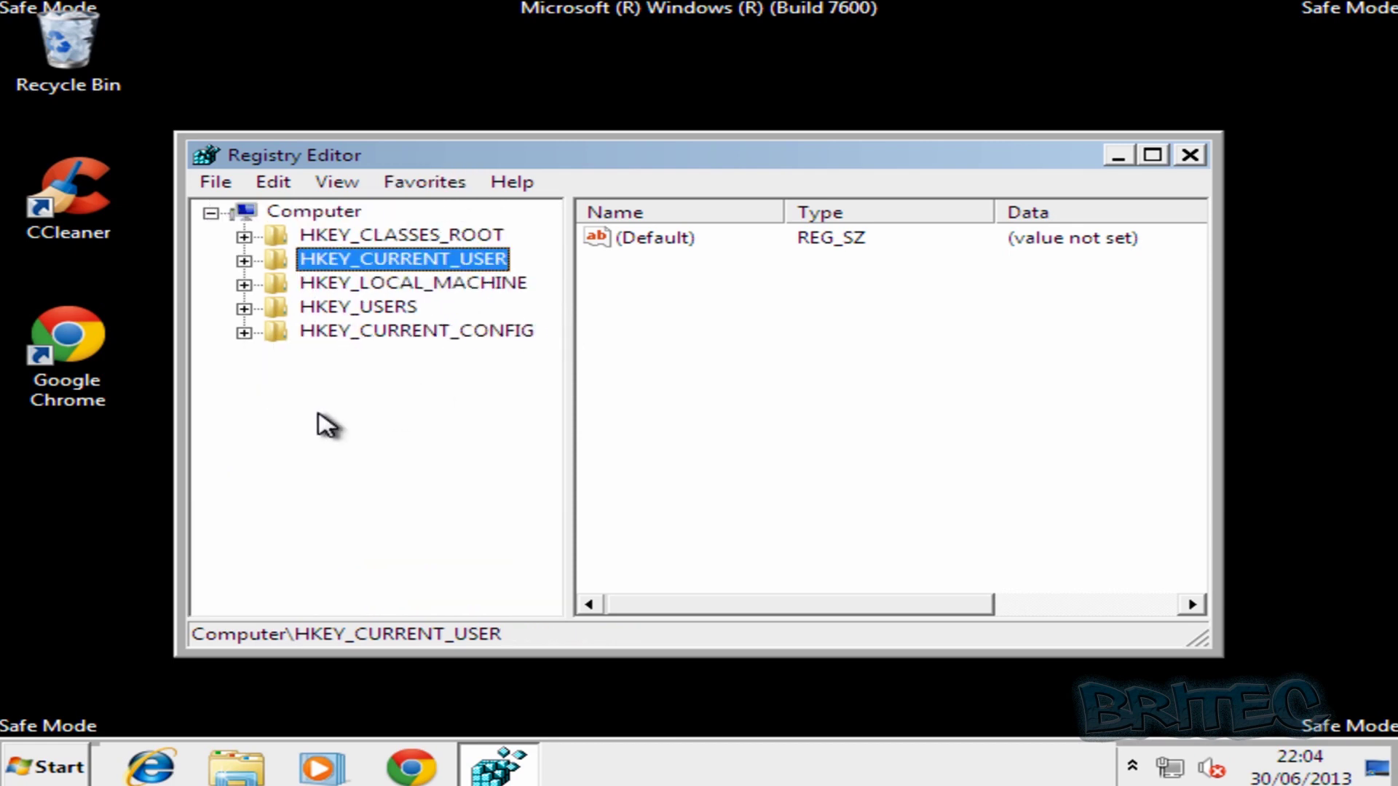
Expand HKEY_CURRENT_USER\Software\Microsoft\Windows NT\CurrentVersion in the key tree
click(244, 260)
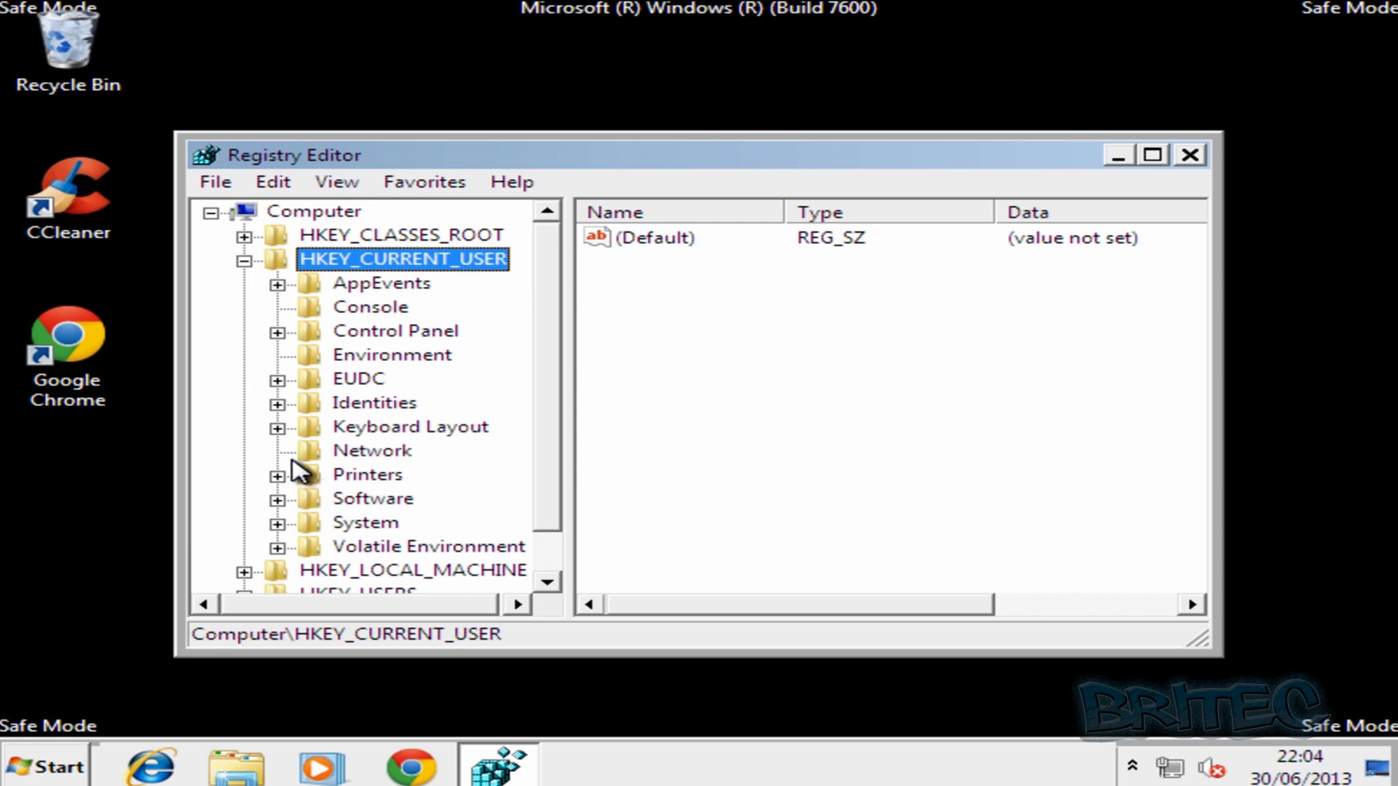
click(277, 501)
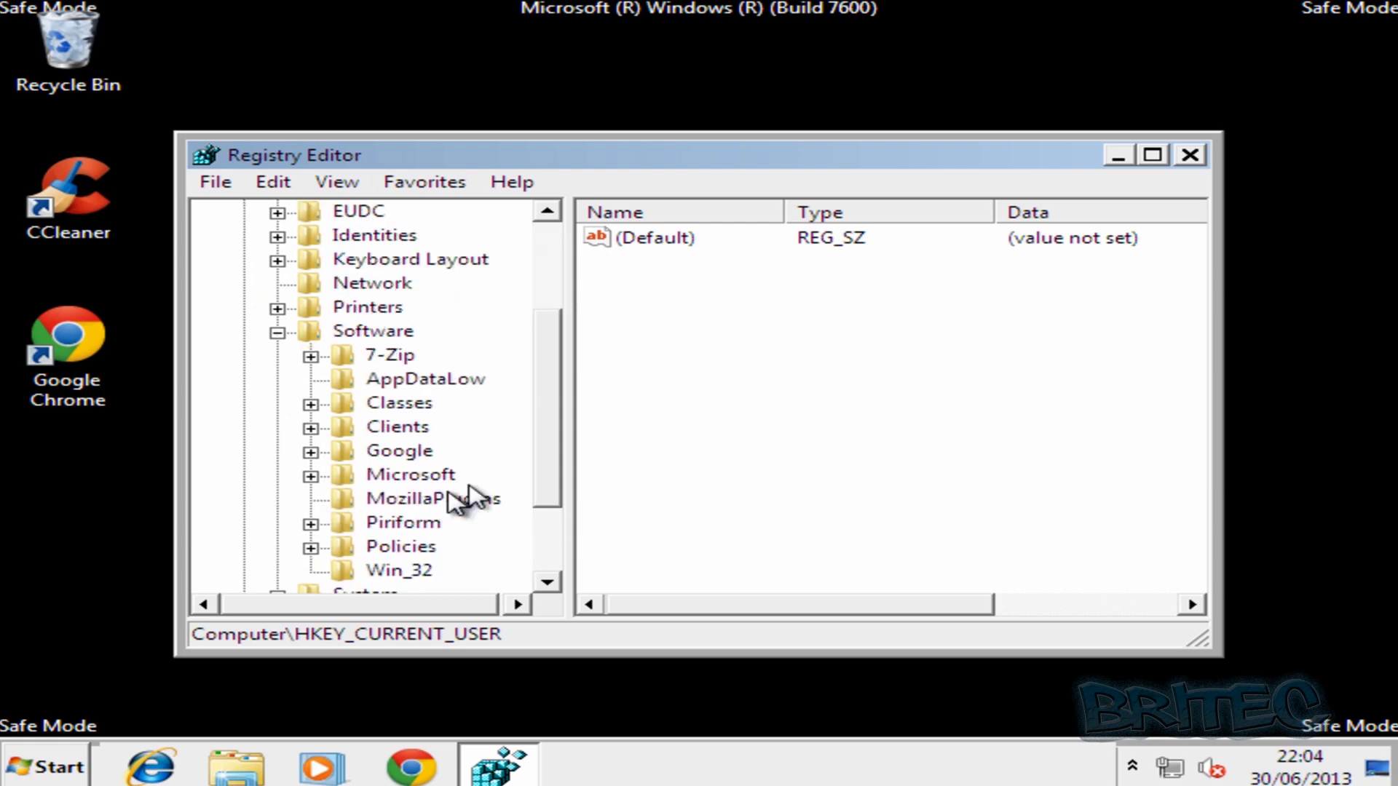
click(312, 477)
drag(556, 362, 550, 468)
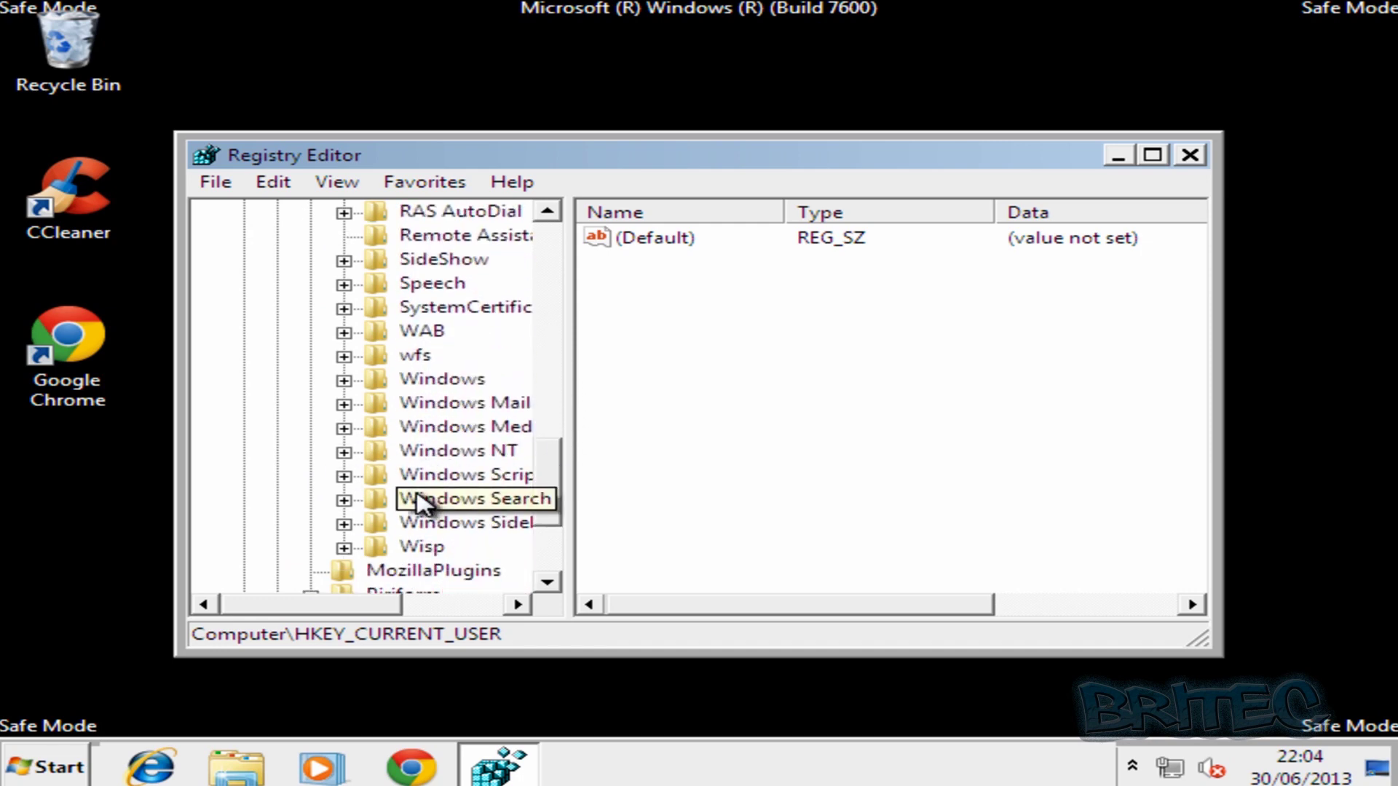
click(429, 453)
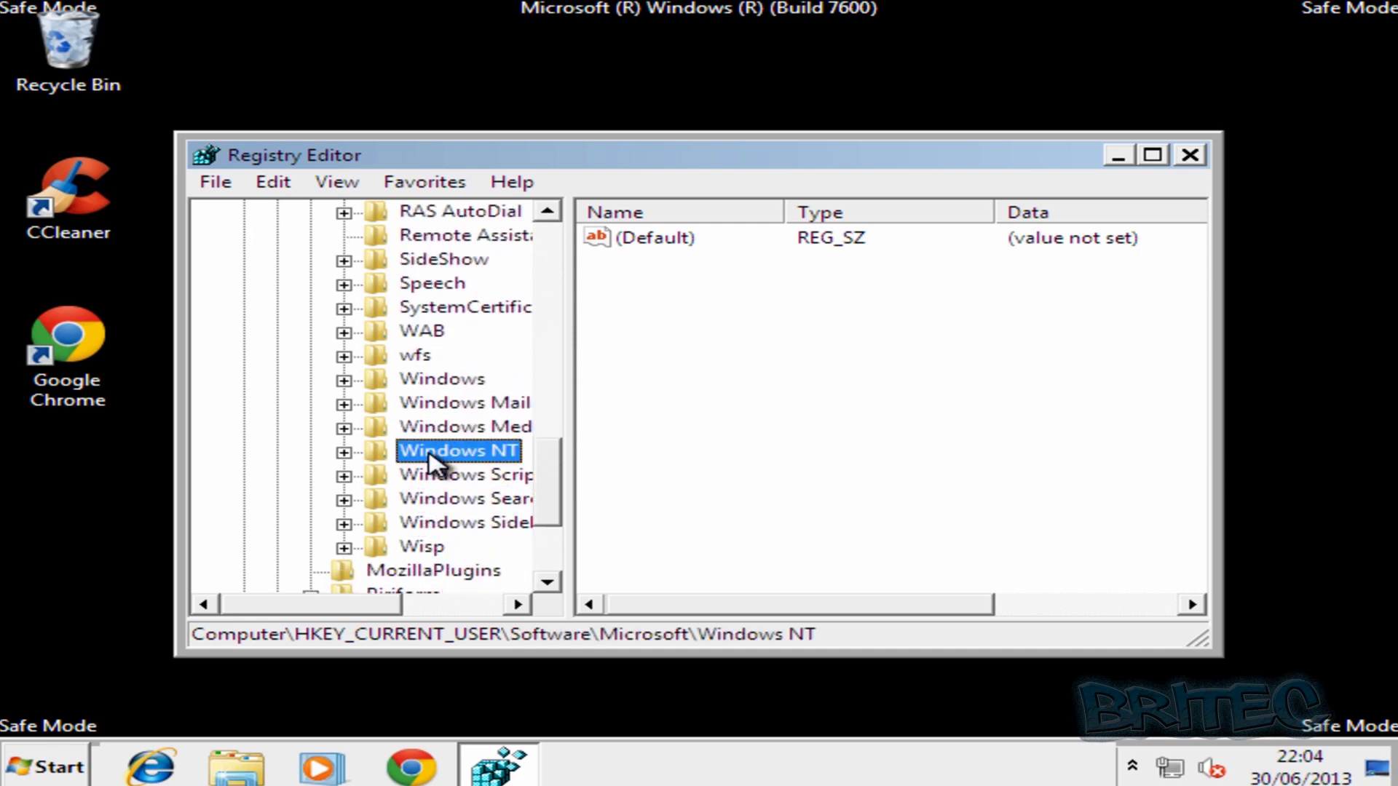
click(343, 453)
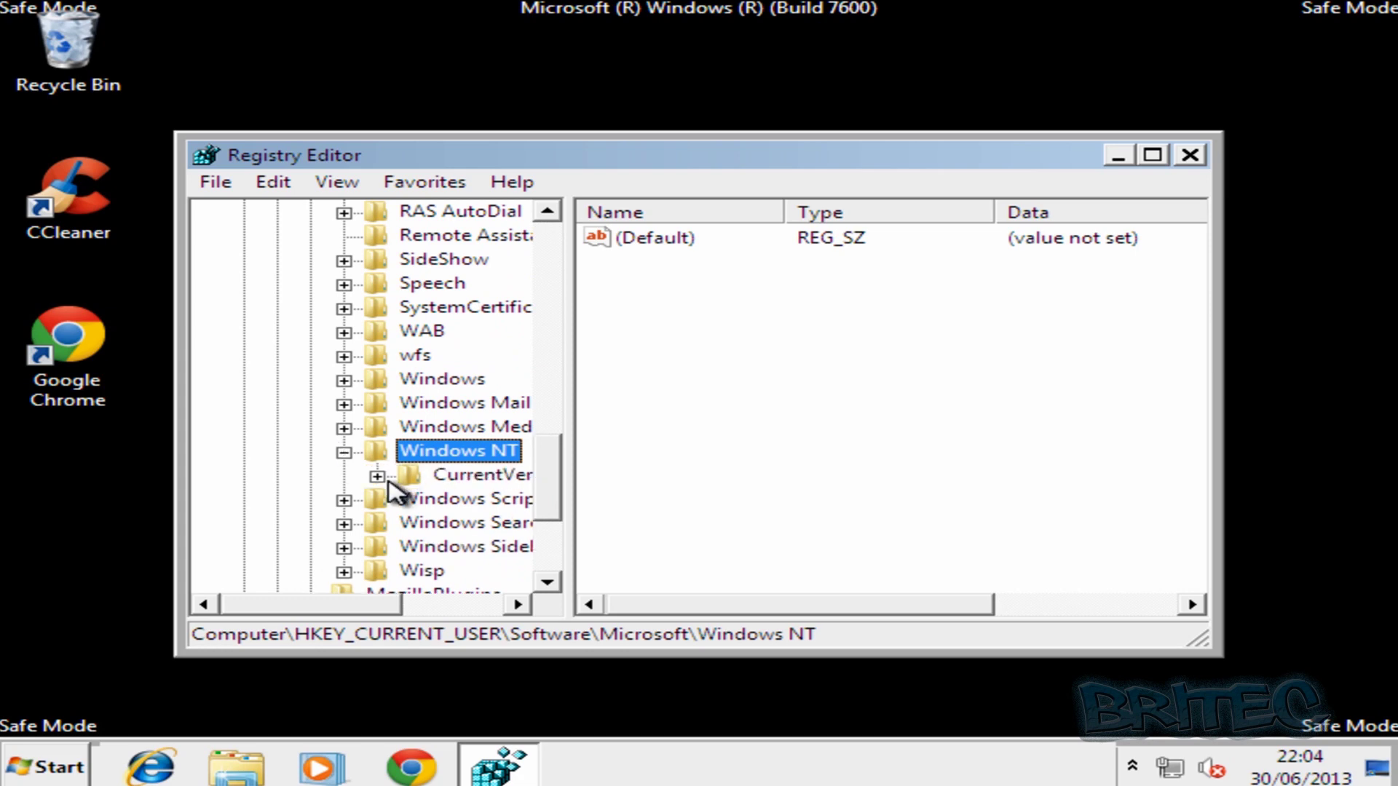
click(376, 476)
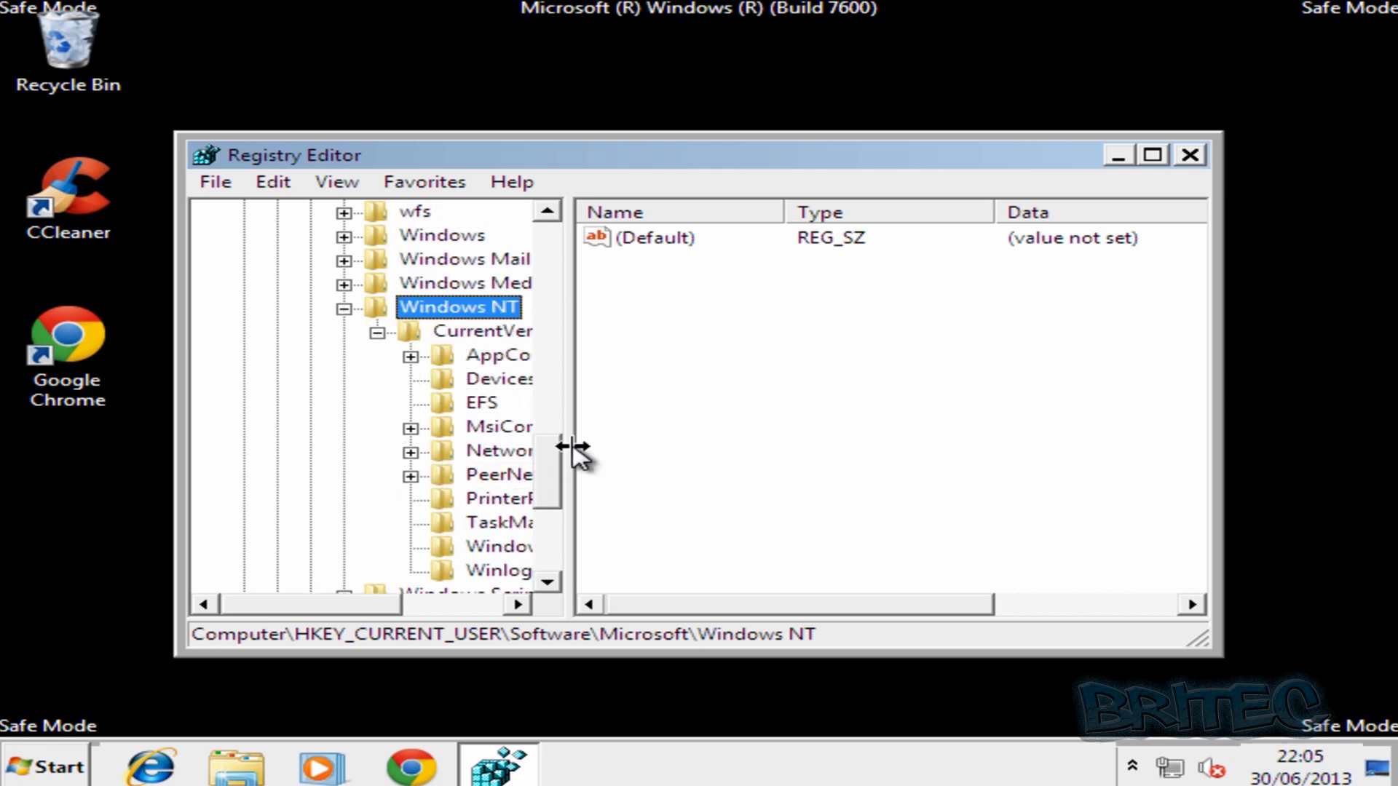
drag(572, 446, 619, 447)
Open the Winlogon key's shell value for editing, cursor at the end of its data
click(526, 573)
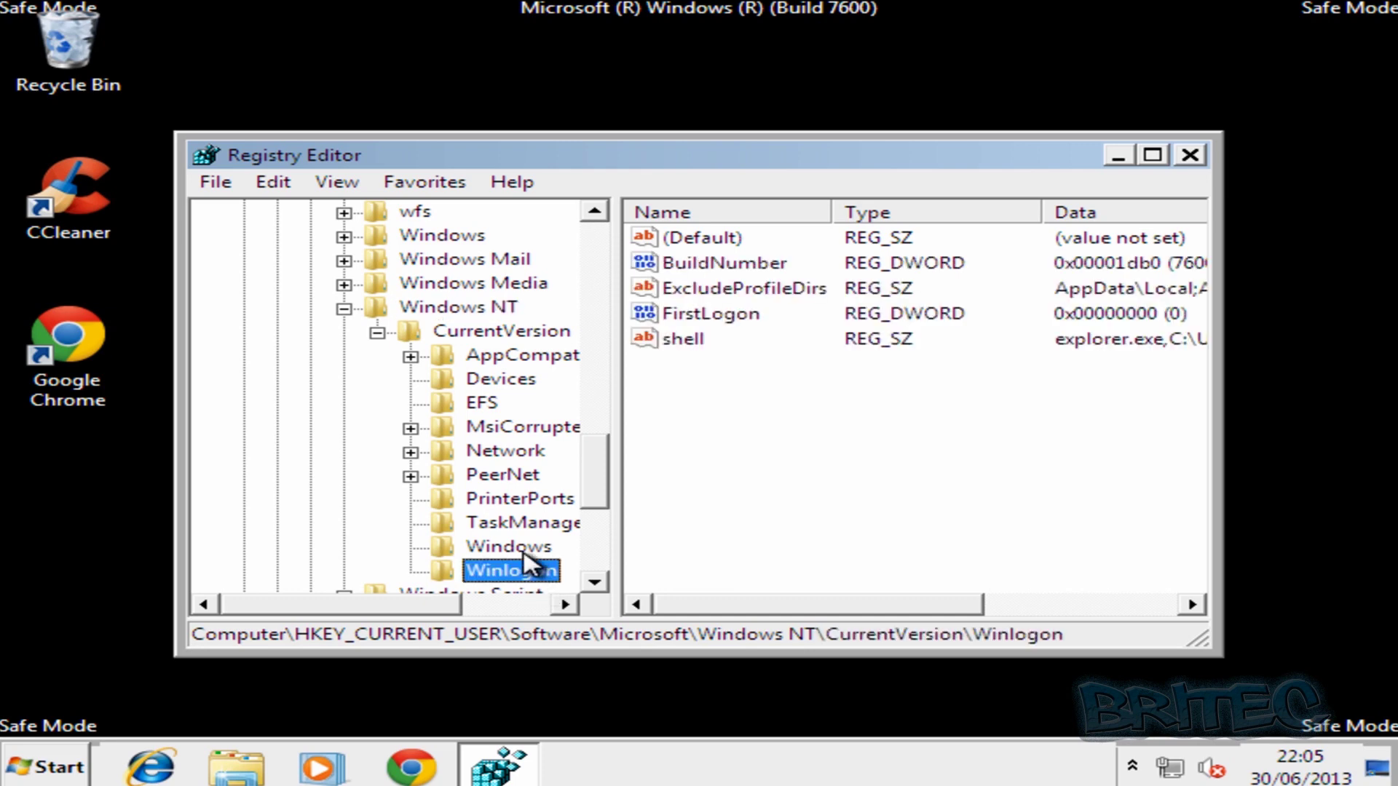
double_click(694, 340)
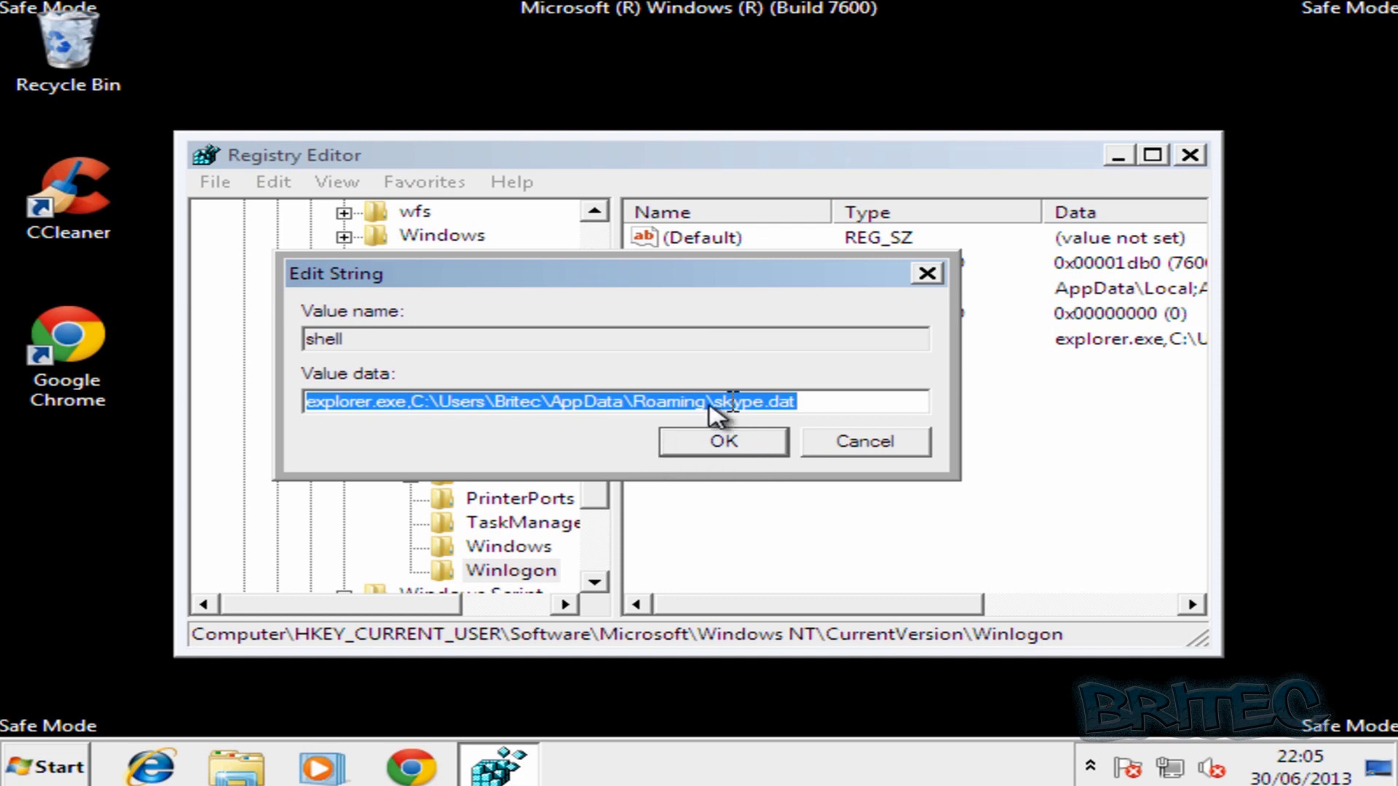
click(840, 402)
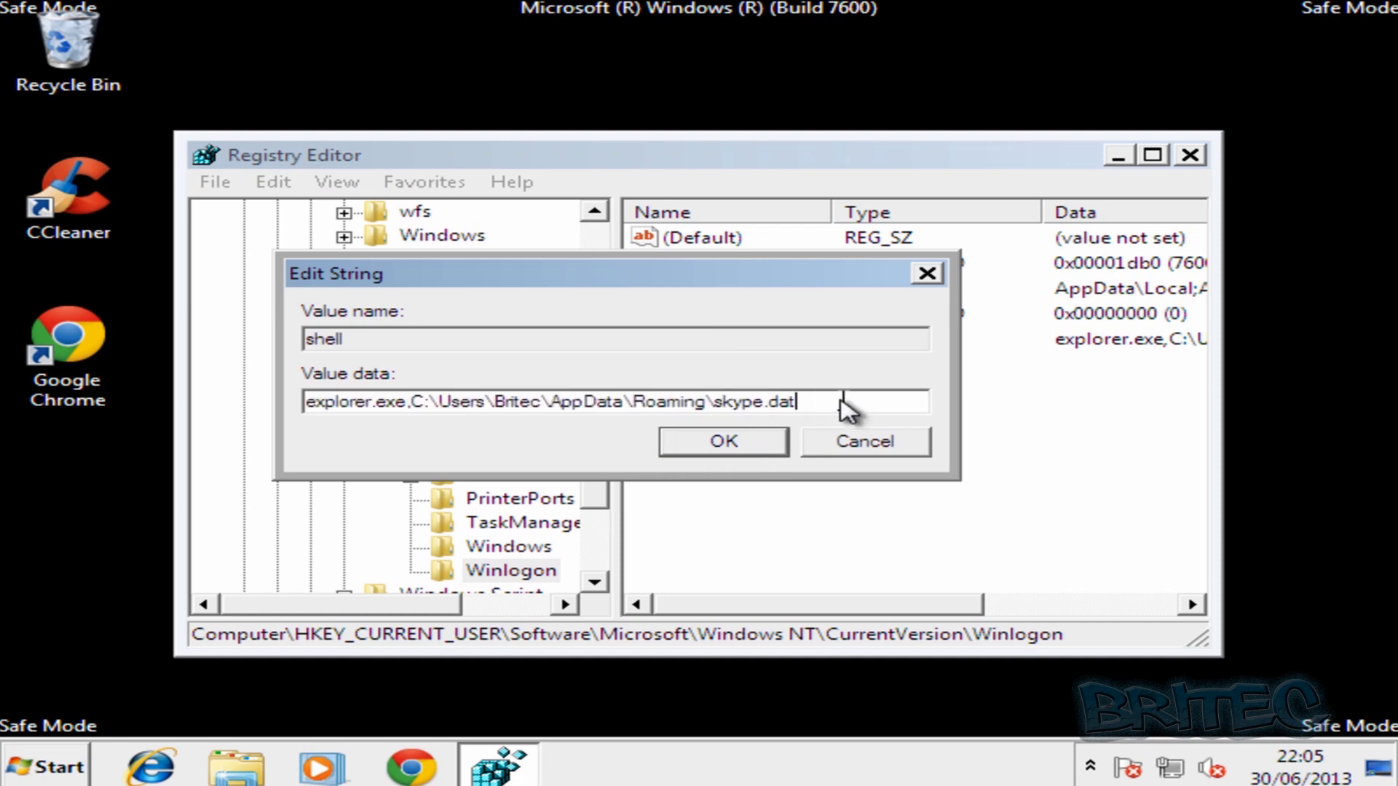
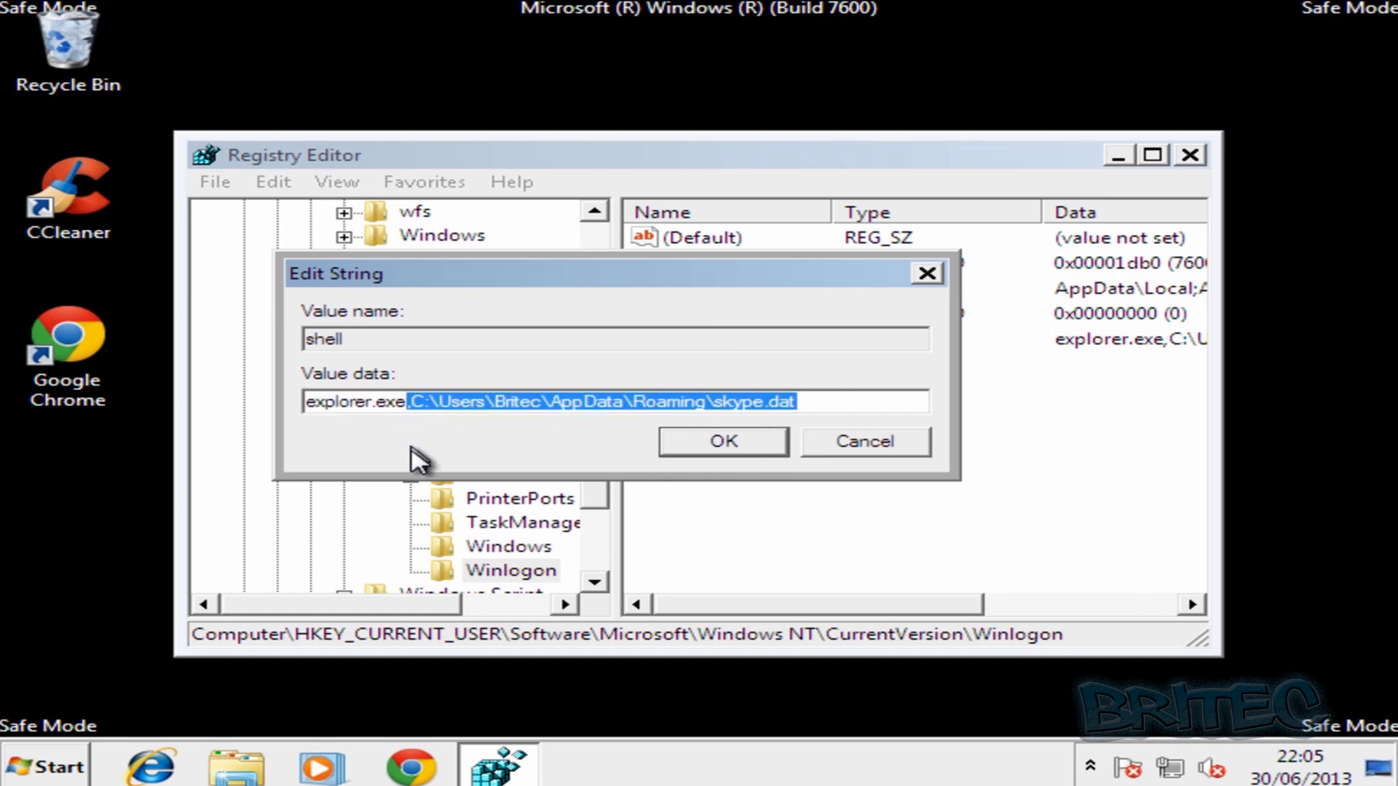
Trim the Winlogon shell data to just explorer.exe, then show the Windows key's values
key(Delete)
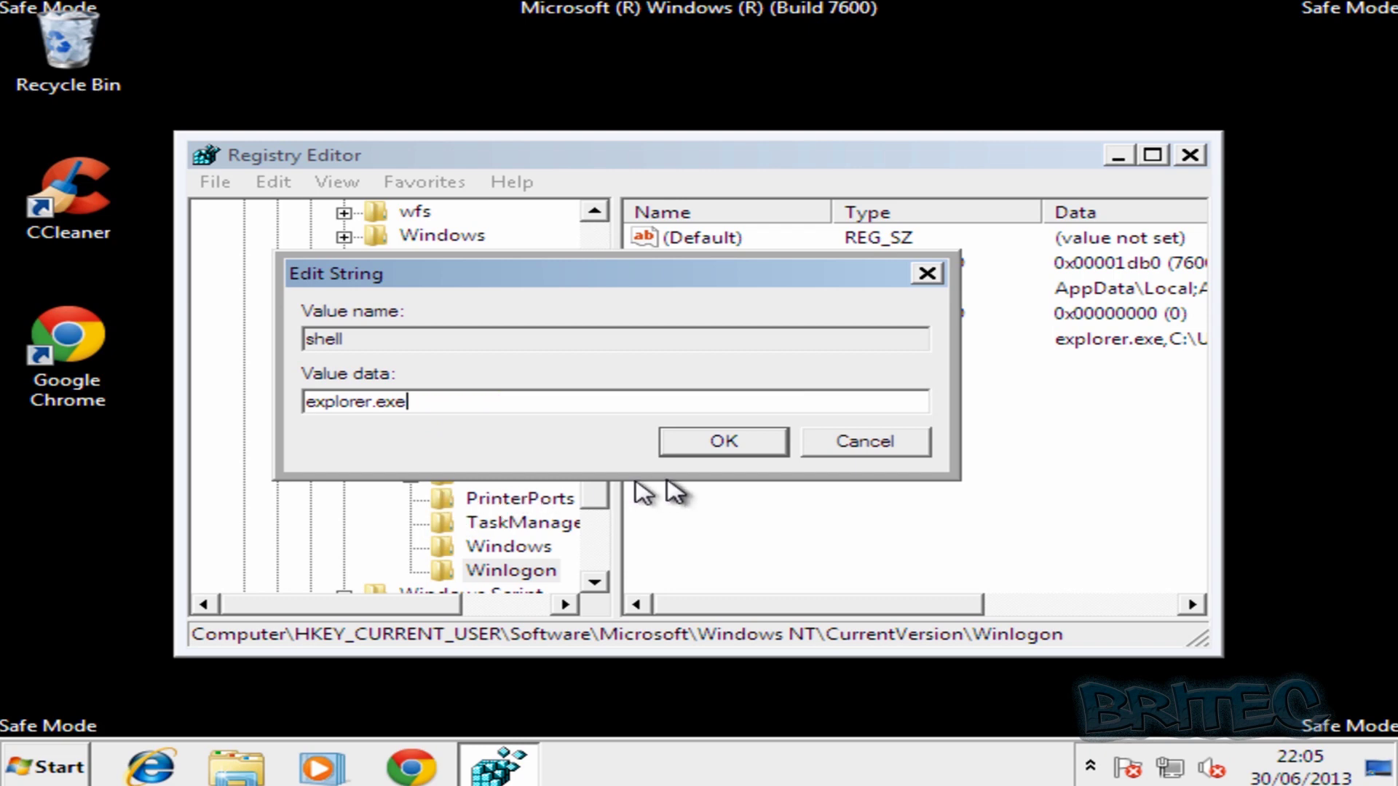
click(757, 455)
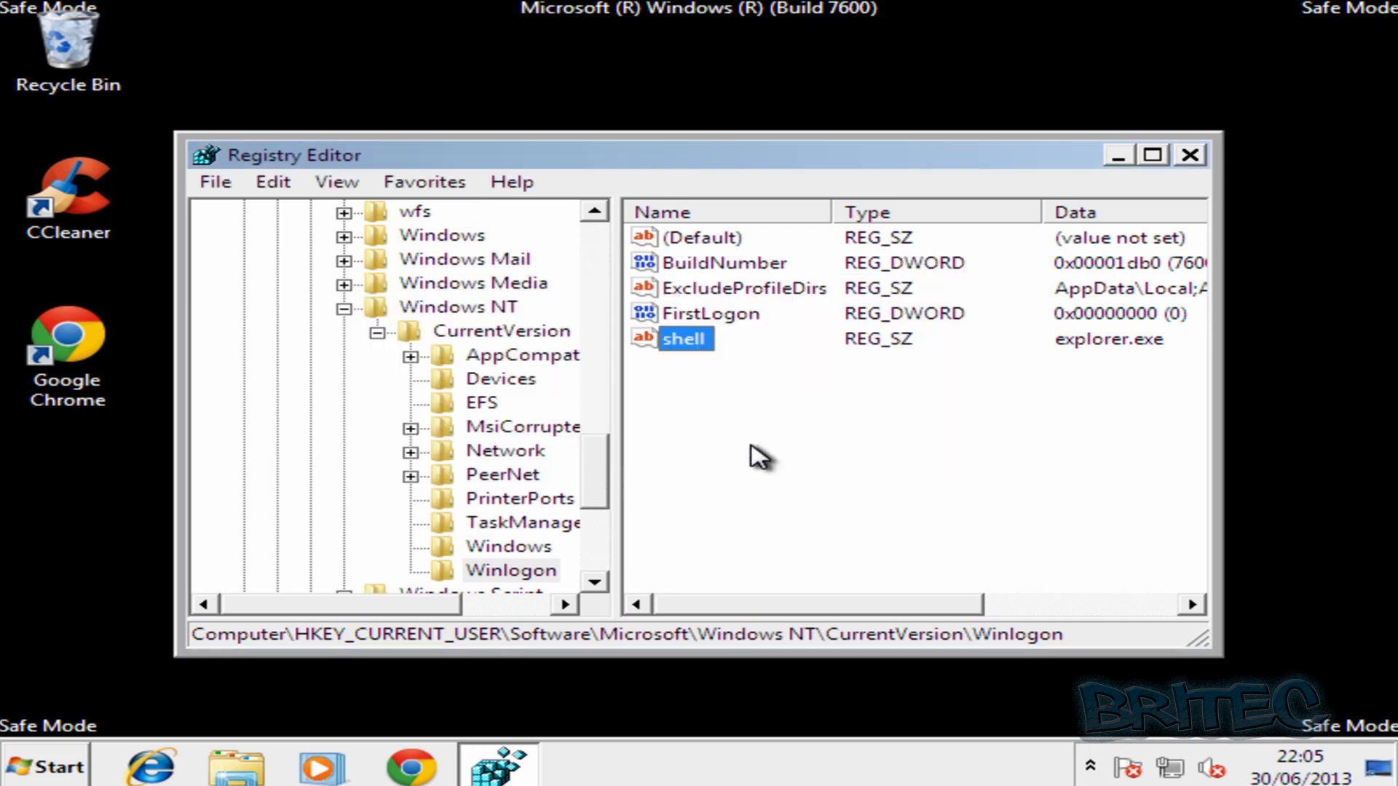
click(818, 397)
key(Up)
key(Up)
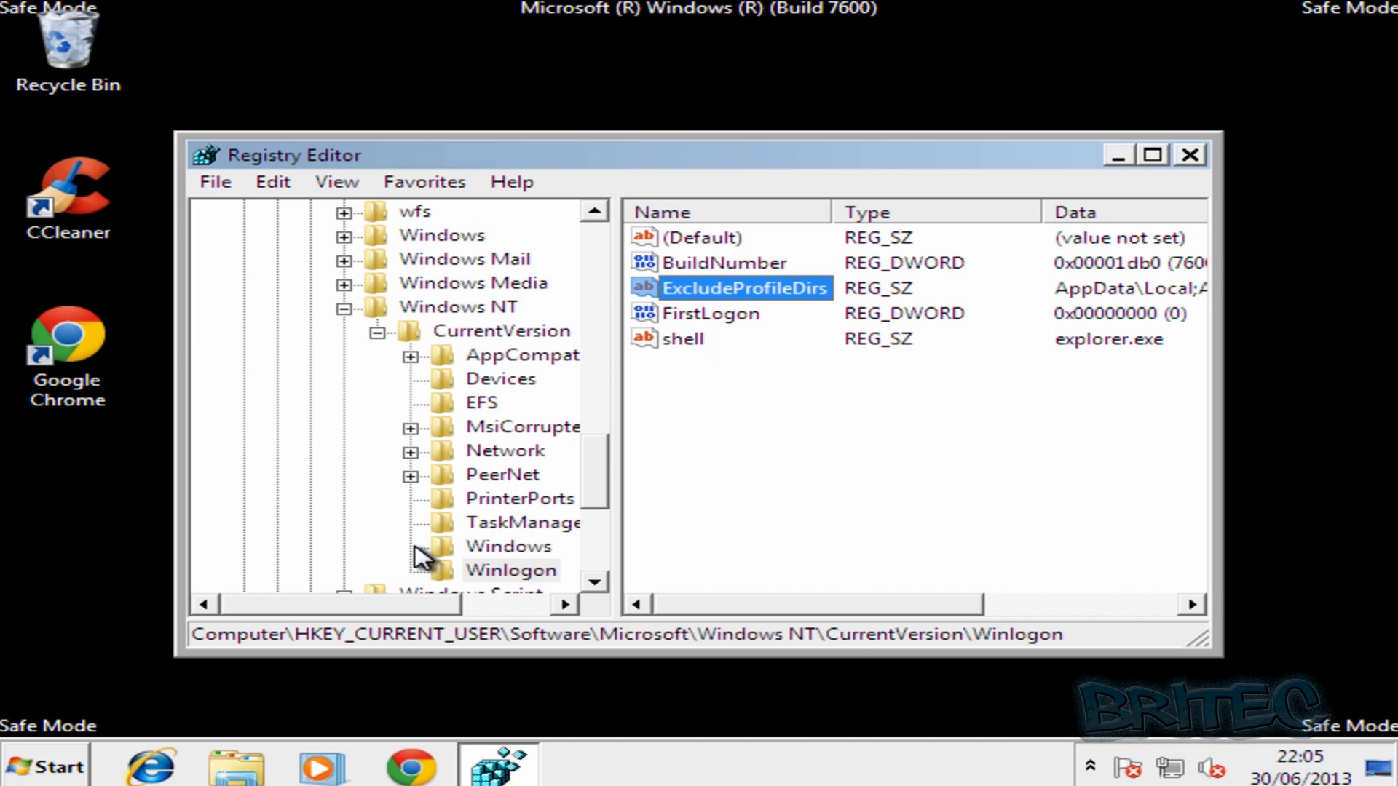
click(510, 548)
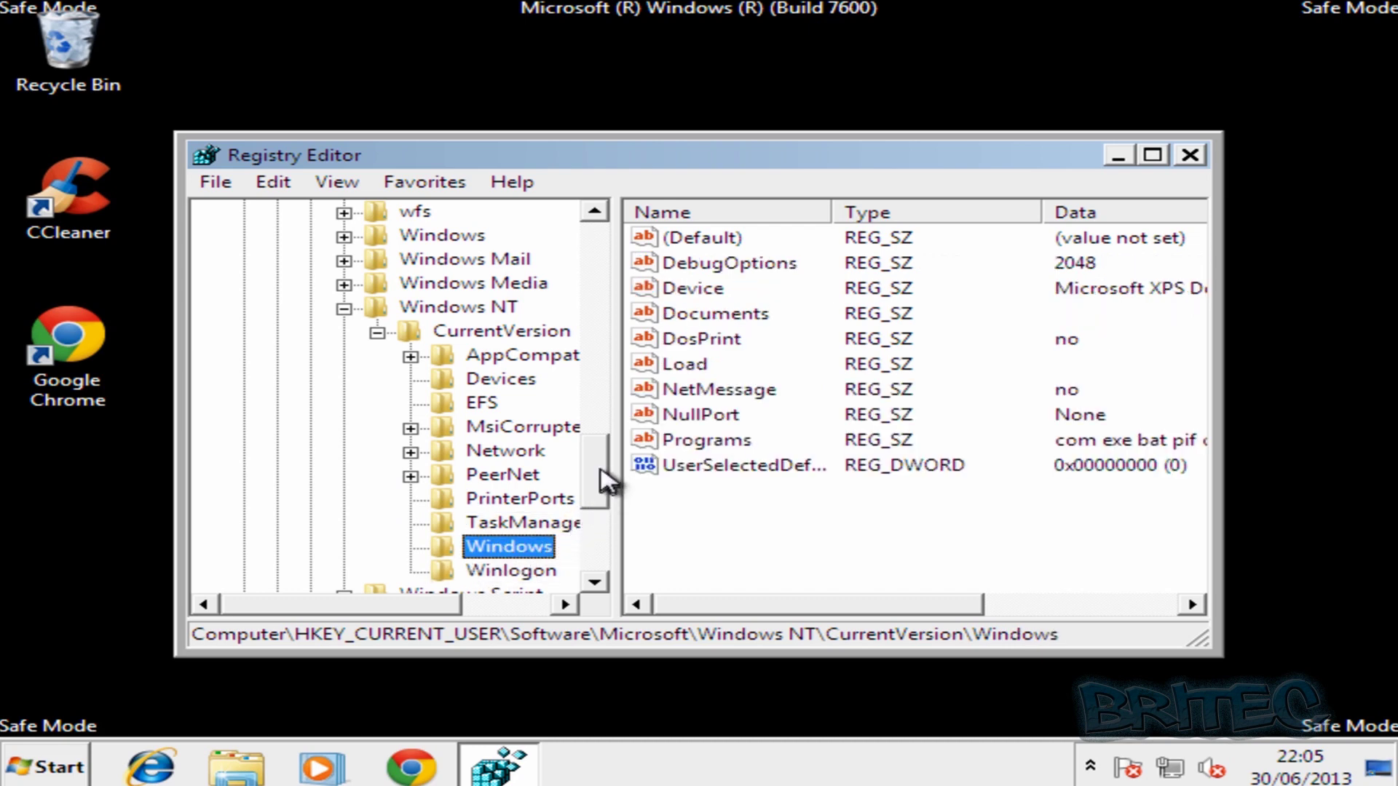
Browse to HKCU\Software\Microsoft\Windows\CurrentVersion\Run and select the KB8649357 entry
drag(602, 484, 630, 466)
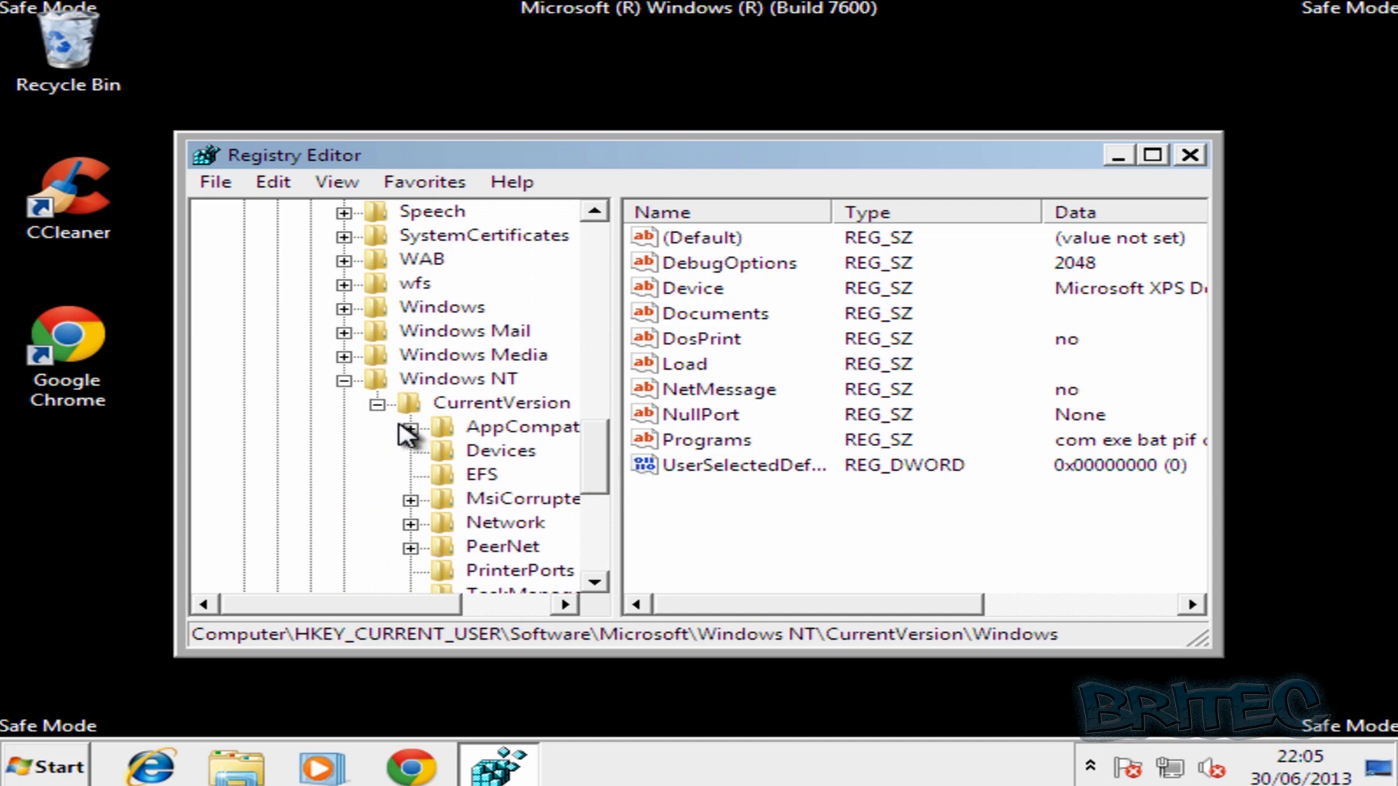
click(344, 381)
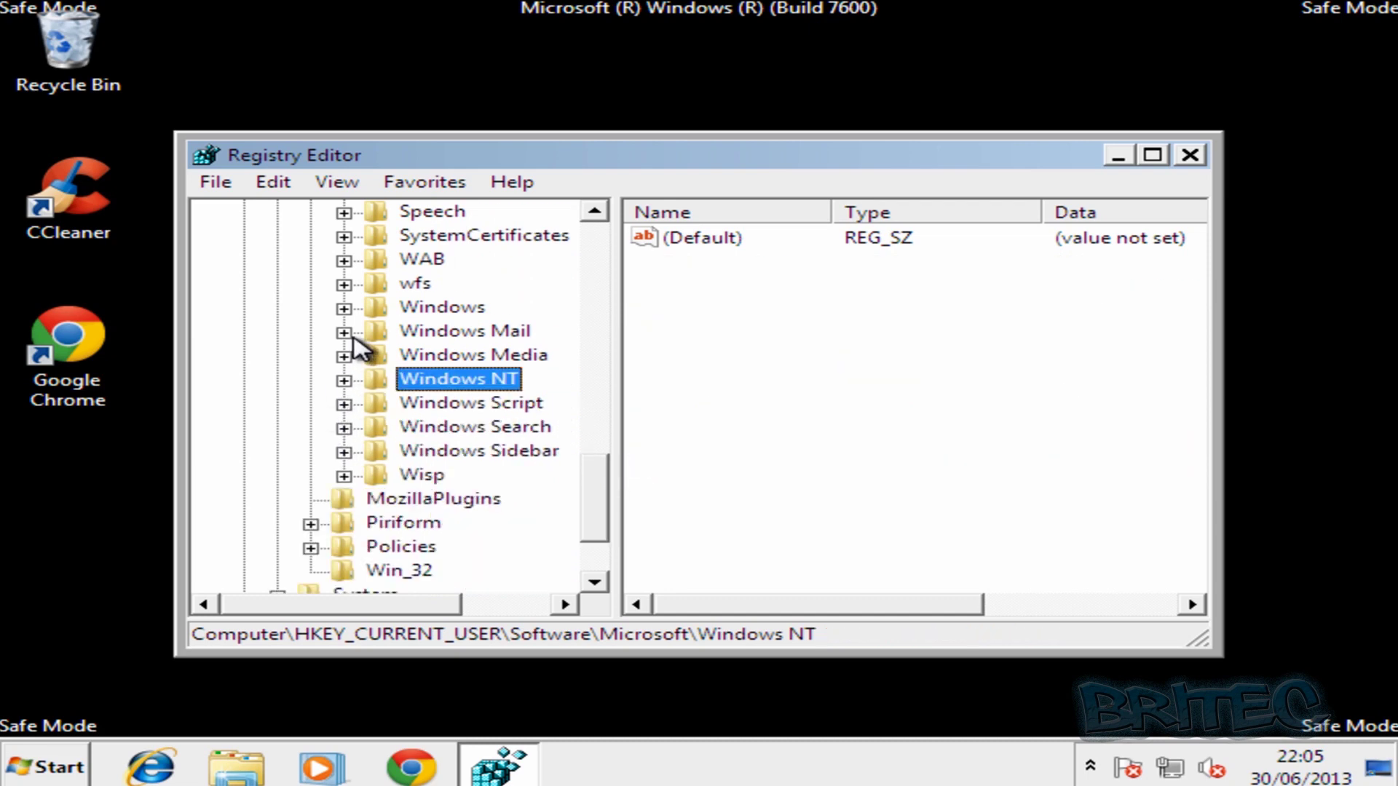
click(343, 308)
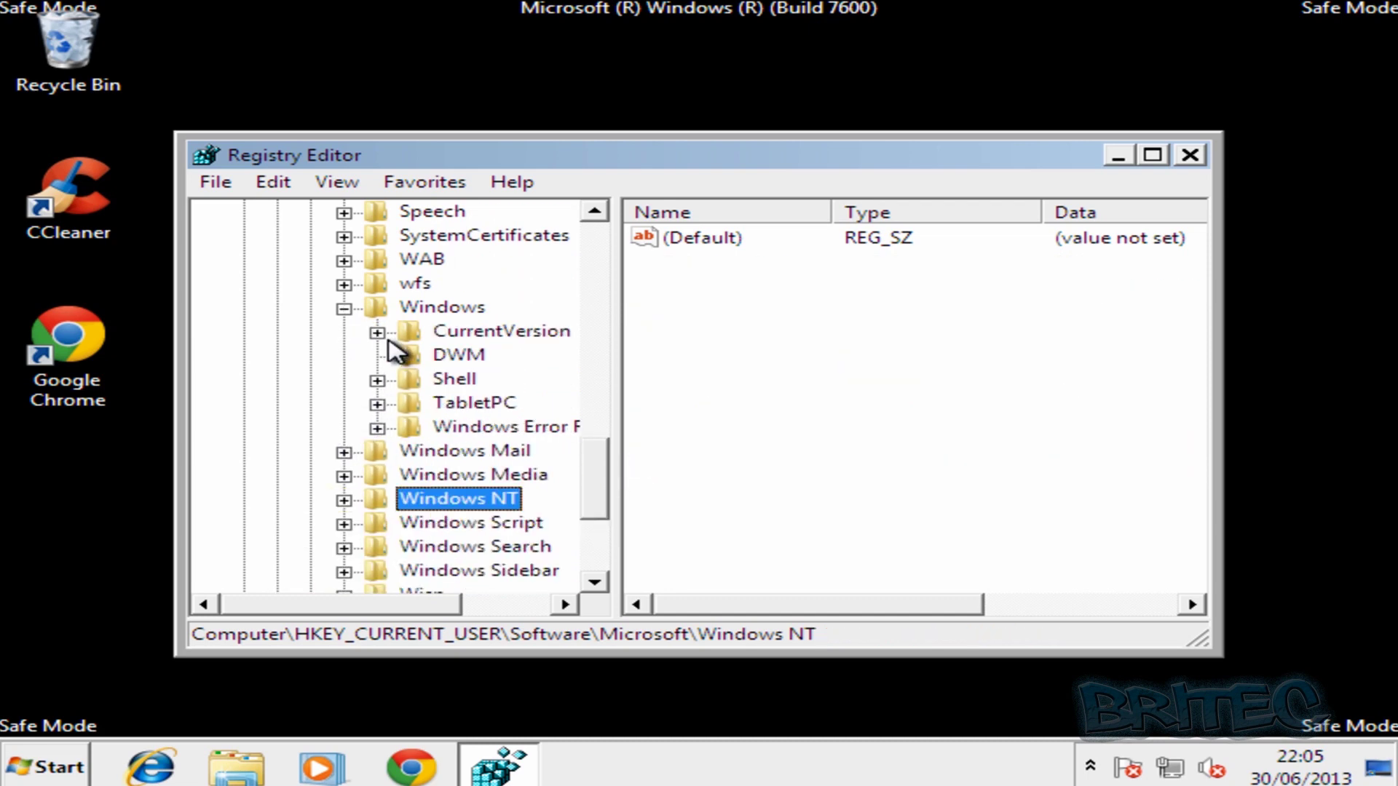
click(377, 332)
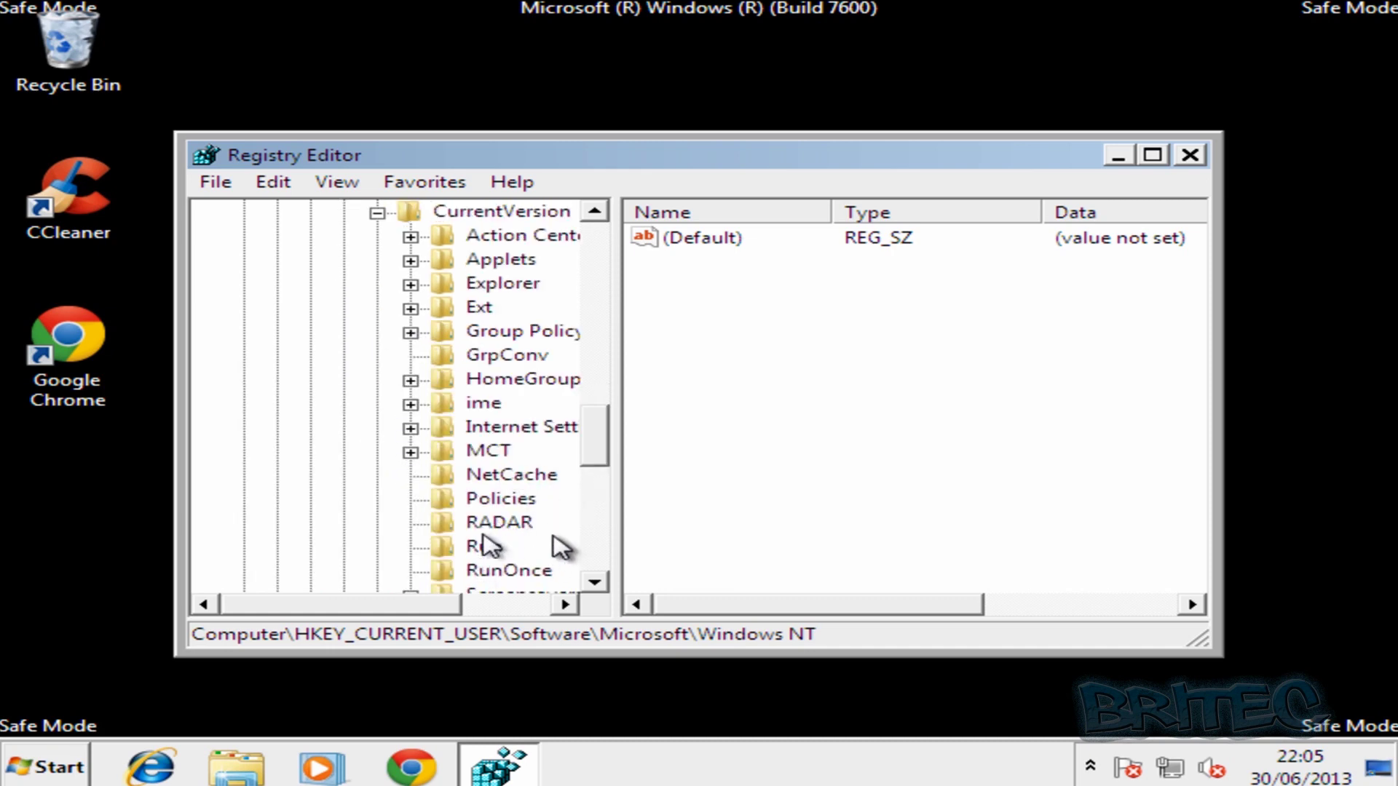
click(483, 550)
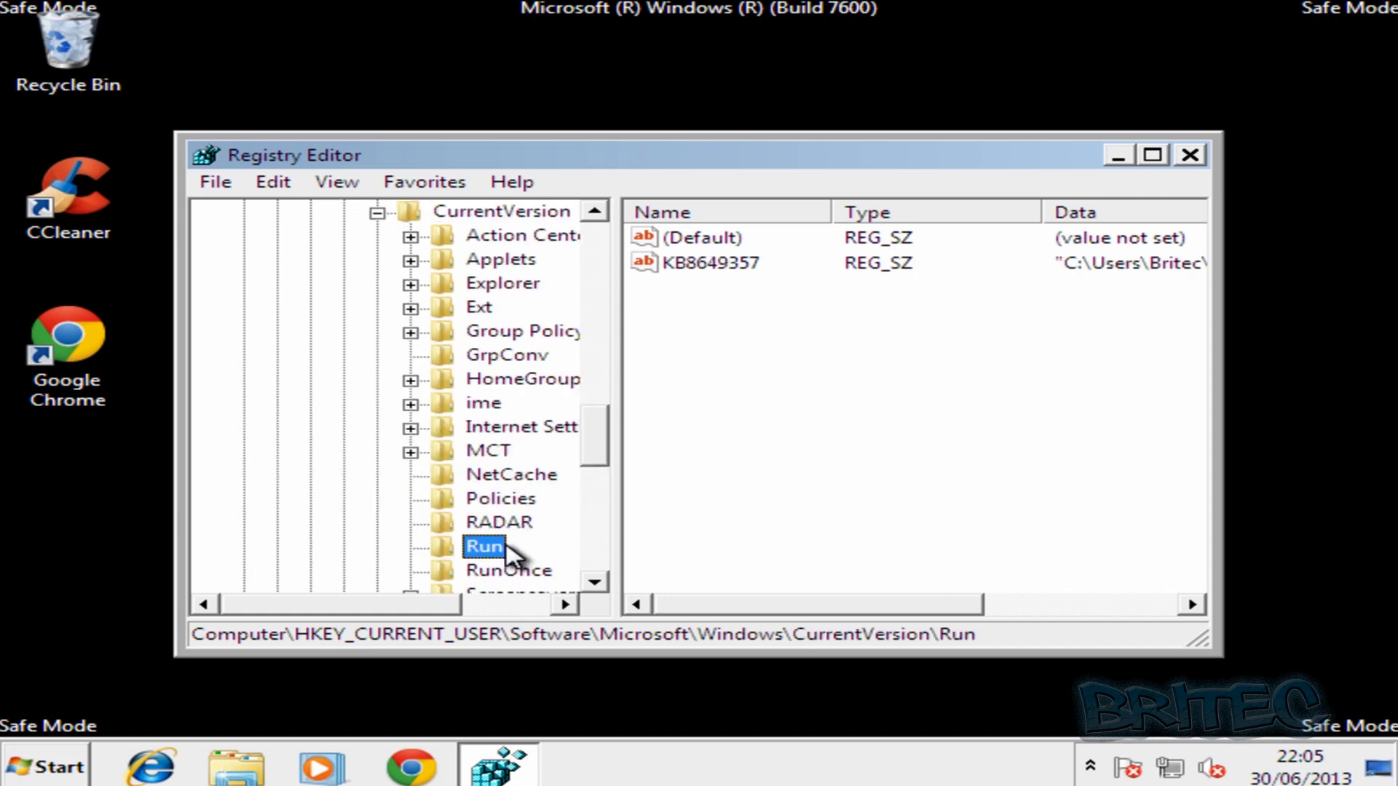
click(721, 265)
Inspect the KB8649357 value data, then cancel without changes
double_click(733, 265)
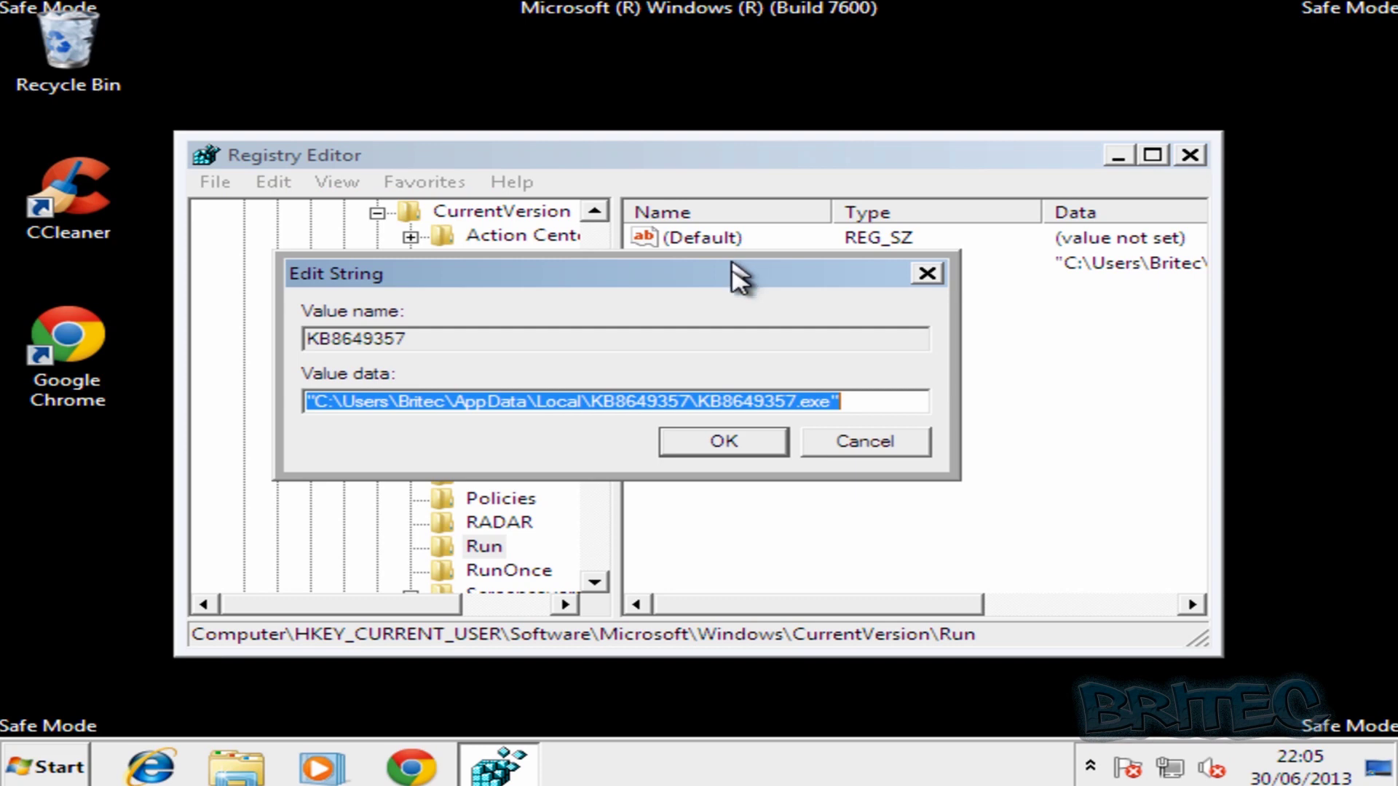
click(873, 401)
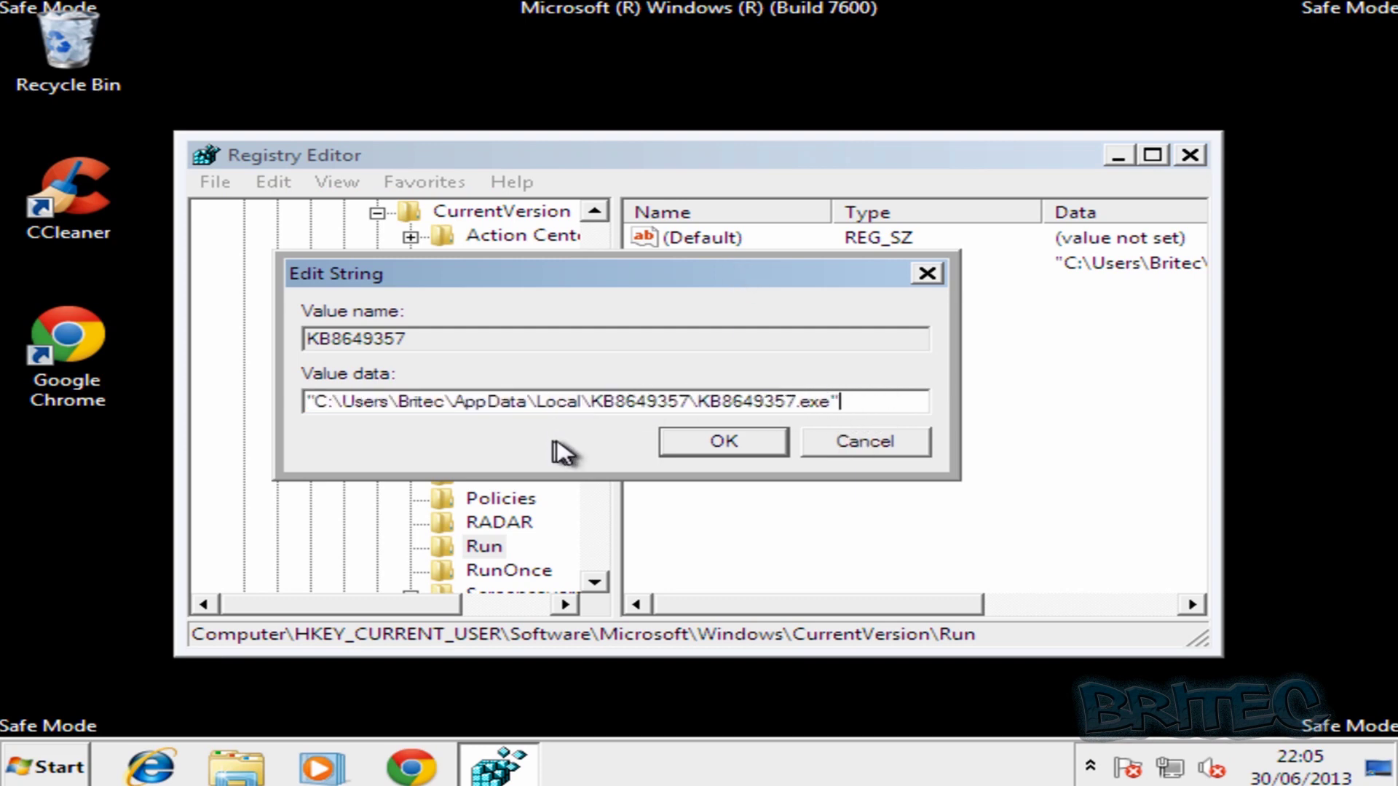
click(867, 444)
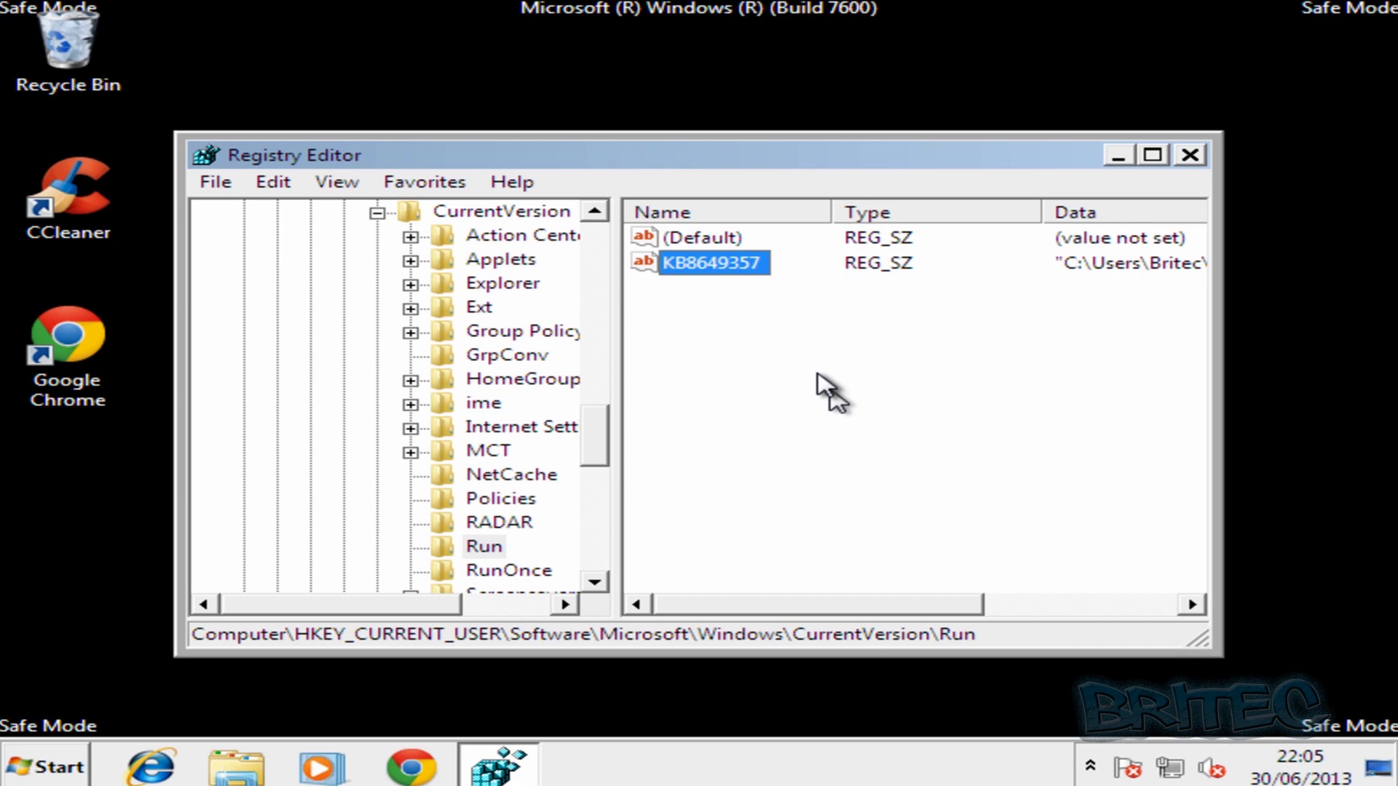
Delete the KB8649357 Run entry and close Registry Editor
right_click(728, 274)
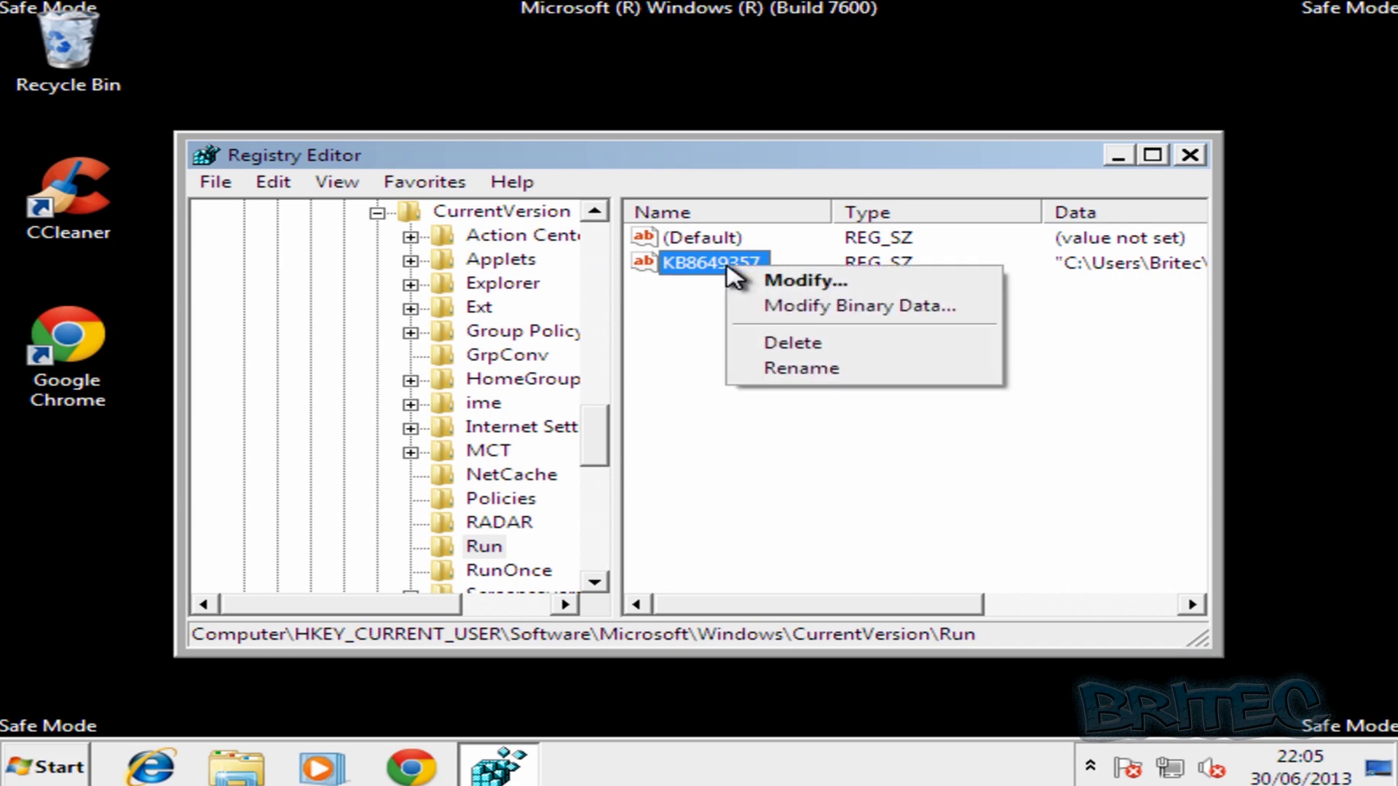
click(805, 343)
click(938, 388)
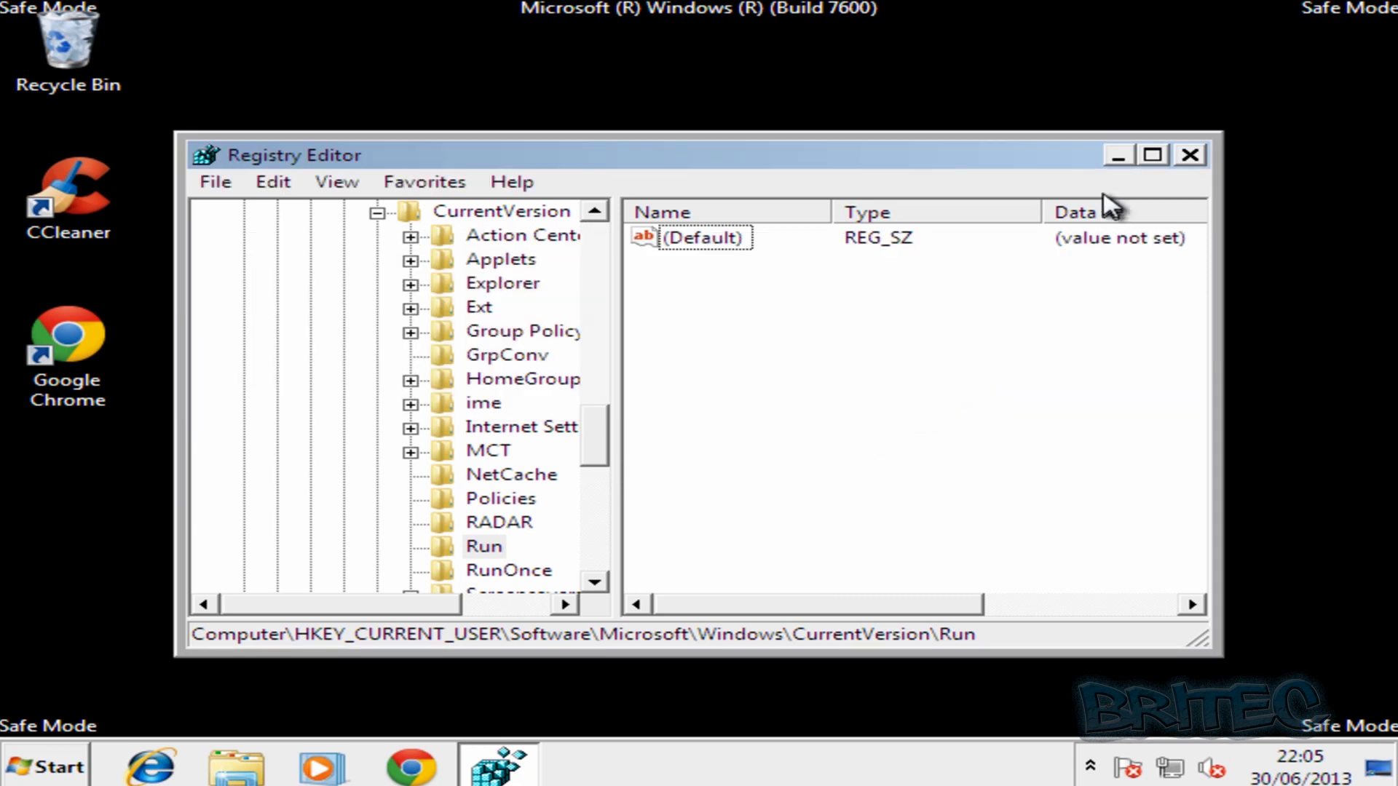
click(1188, 155)
Launch Chrome, search Google for 'malwarebytes', and open the free anti-malware download result
click(77, 338)
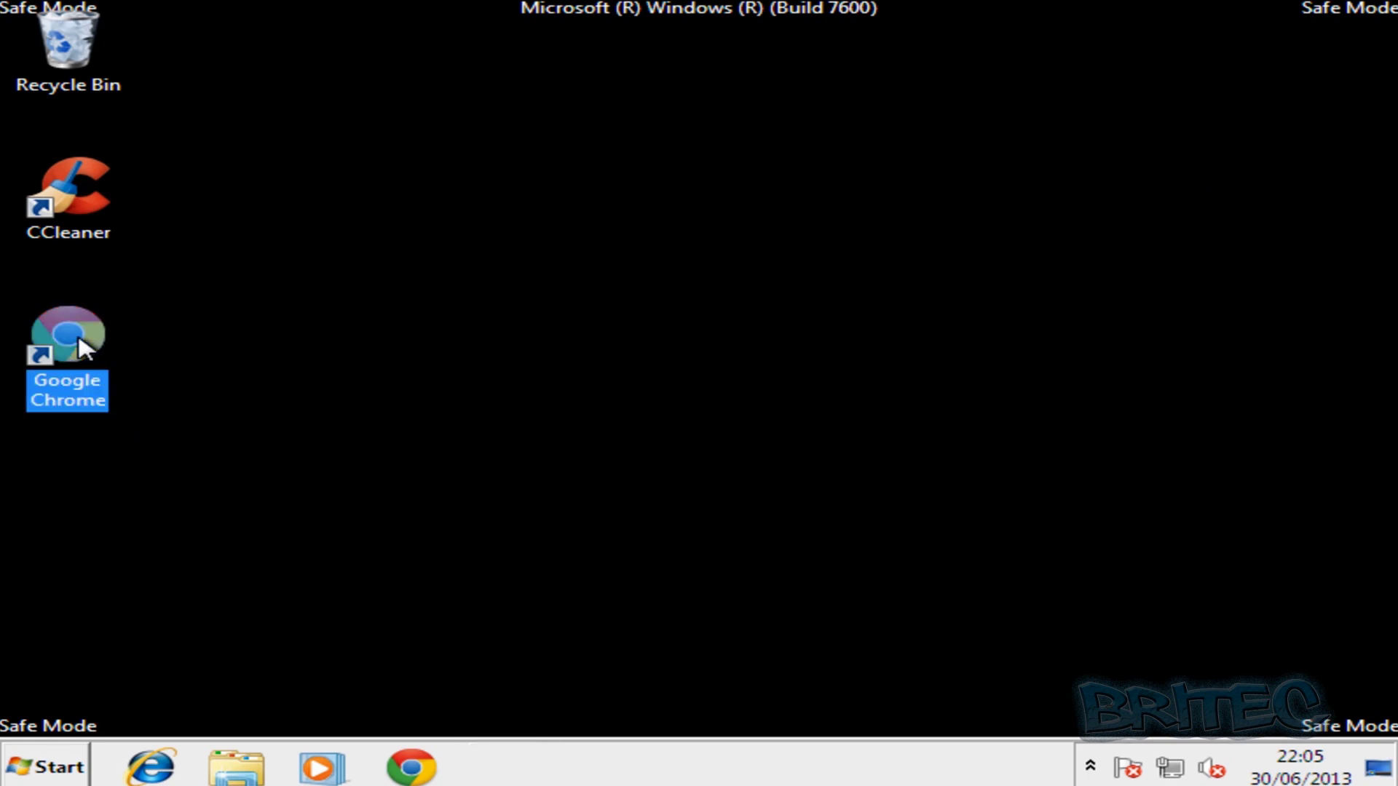
key(Return)
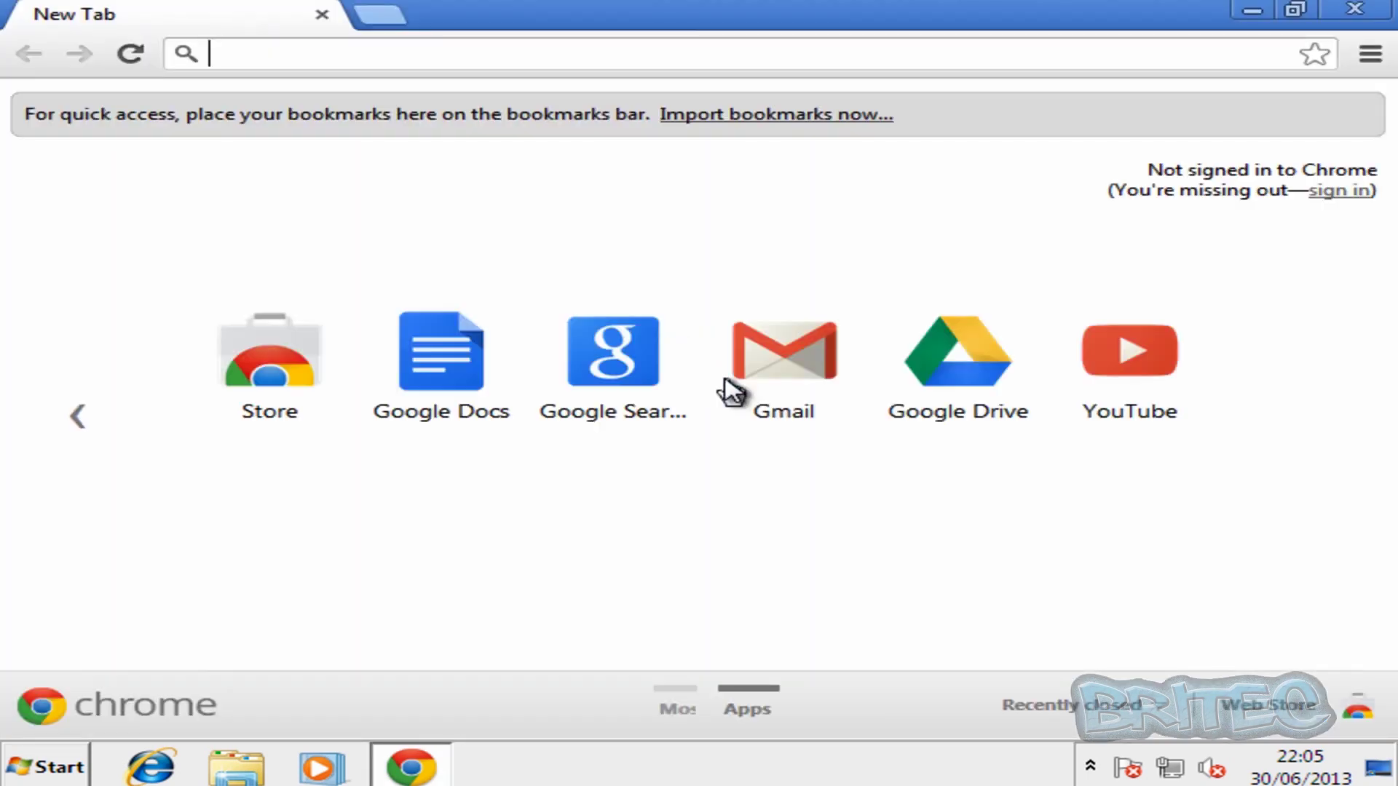
click(616, 364)
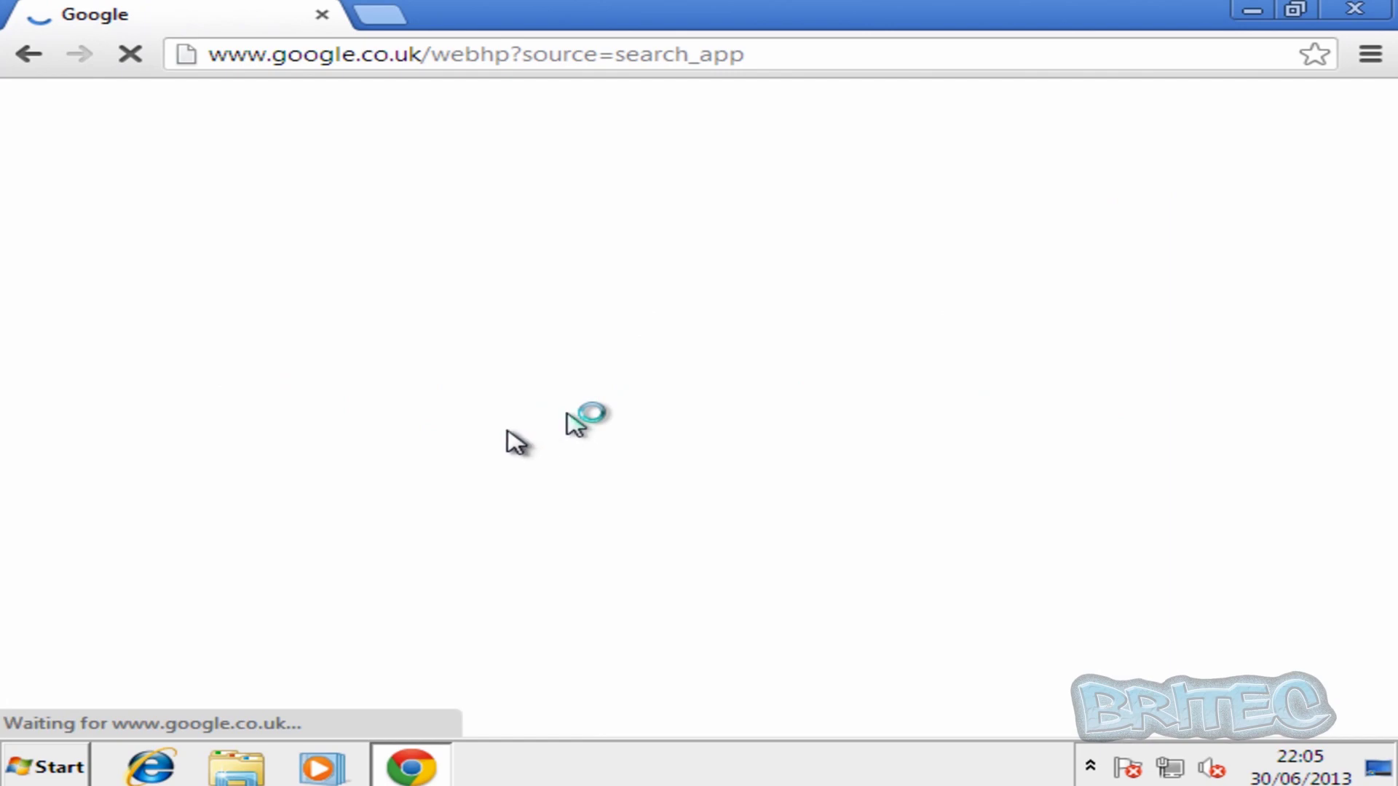
text(m)
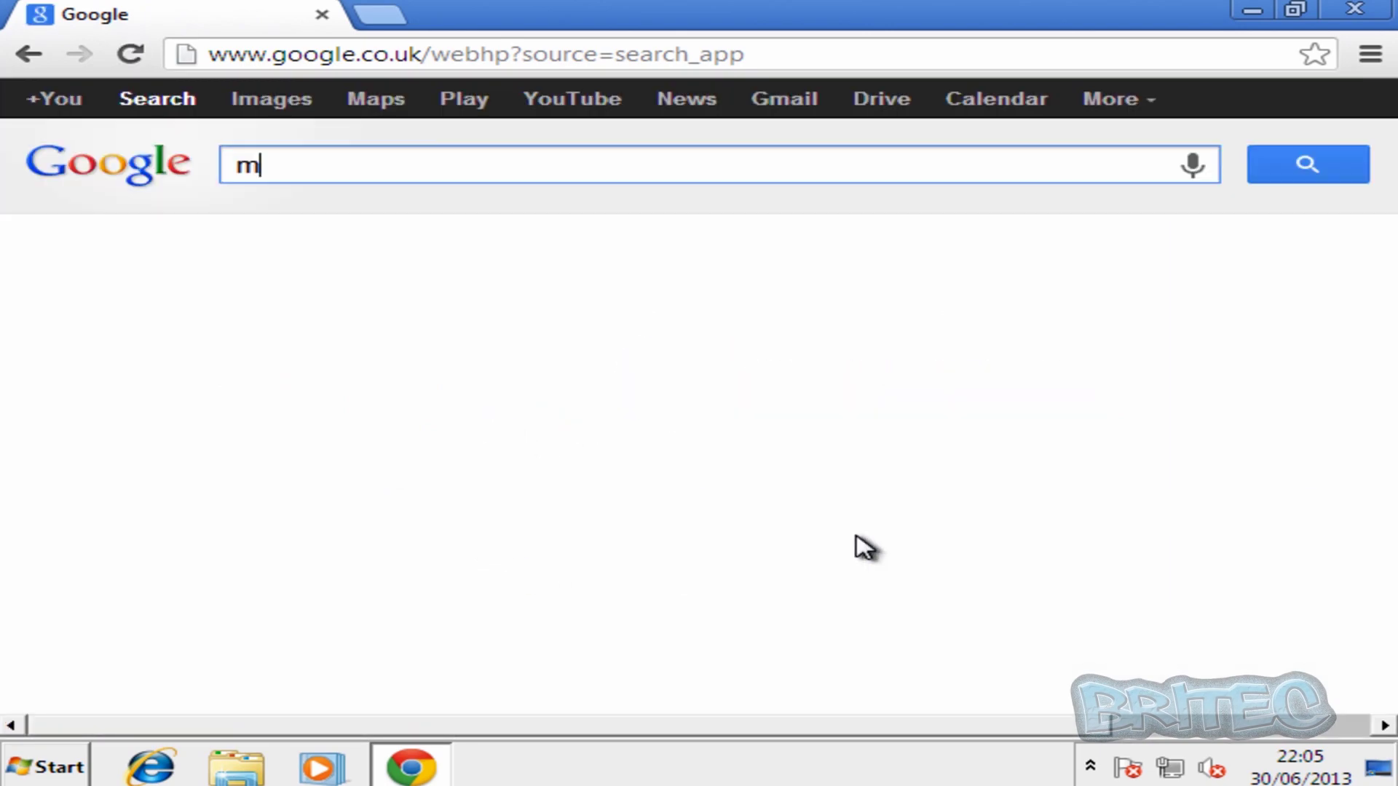
text(alwarebytes)
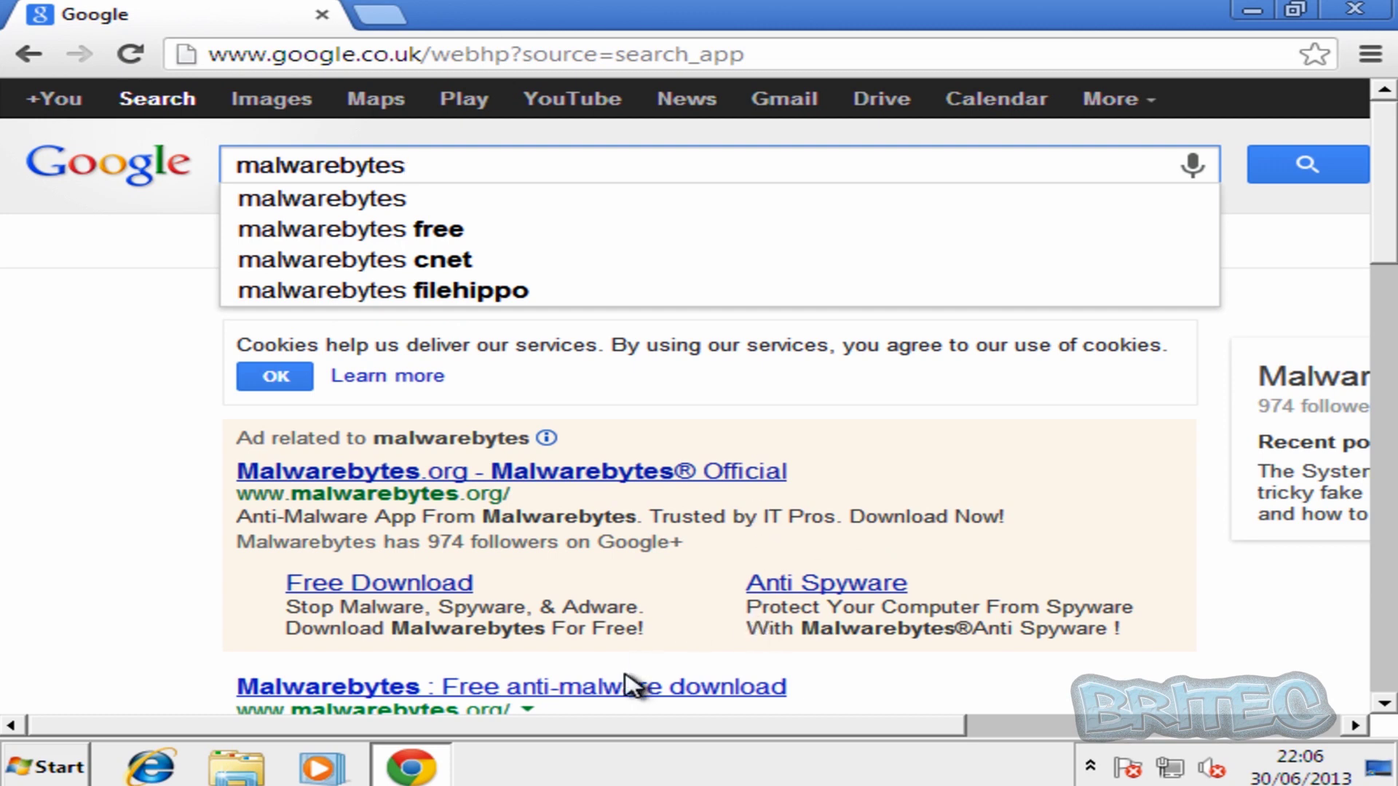
scroll(631, 685, down, 2)
click(575, 561)
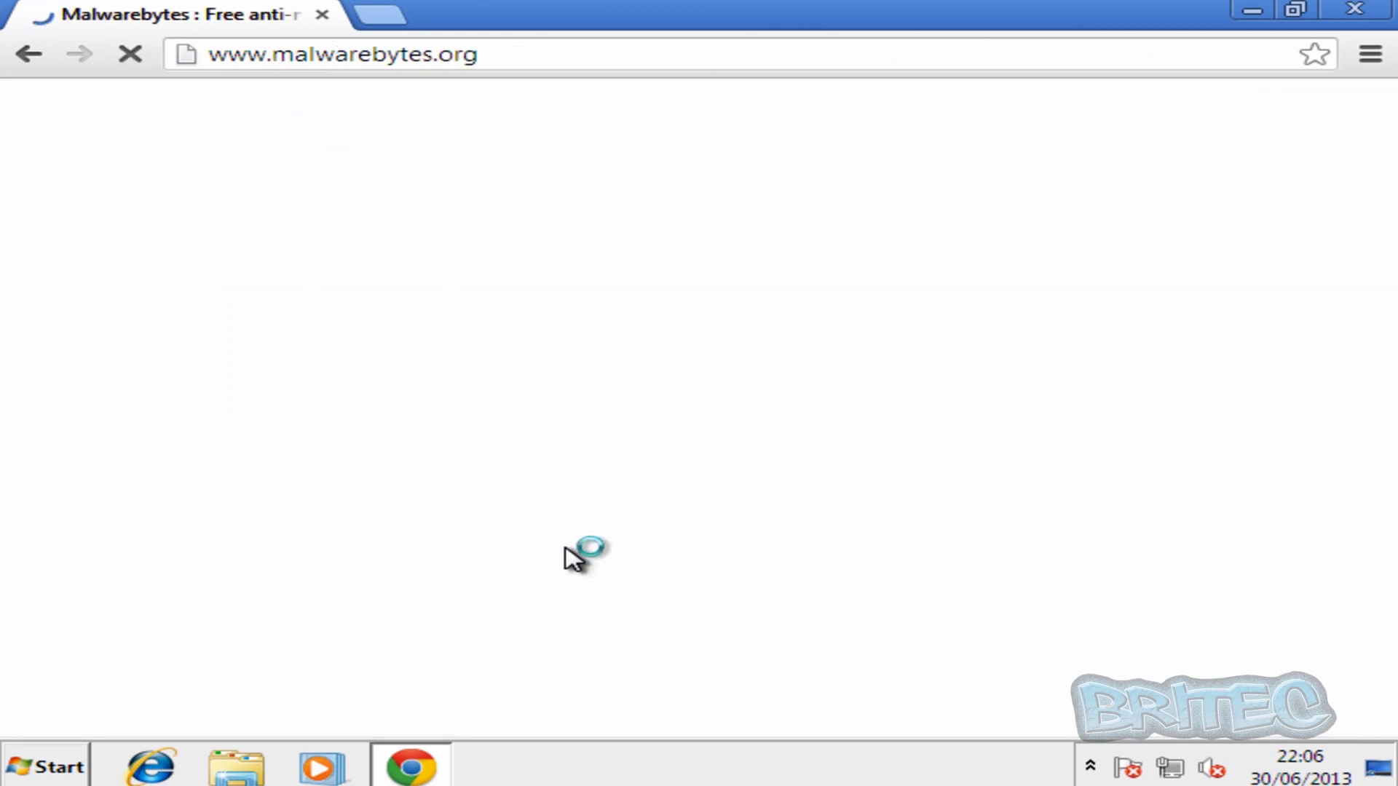
Download the Malwarebytes installer from CNET, run it, and close Chrome
click(1223, 684)
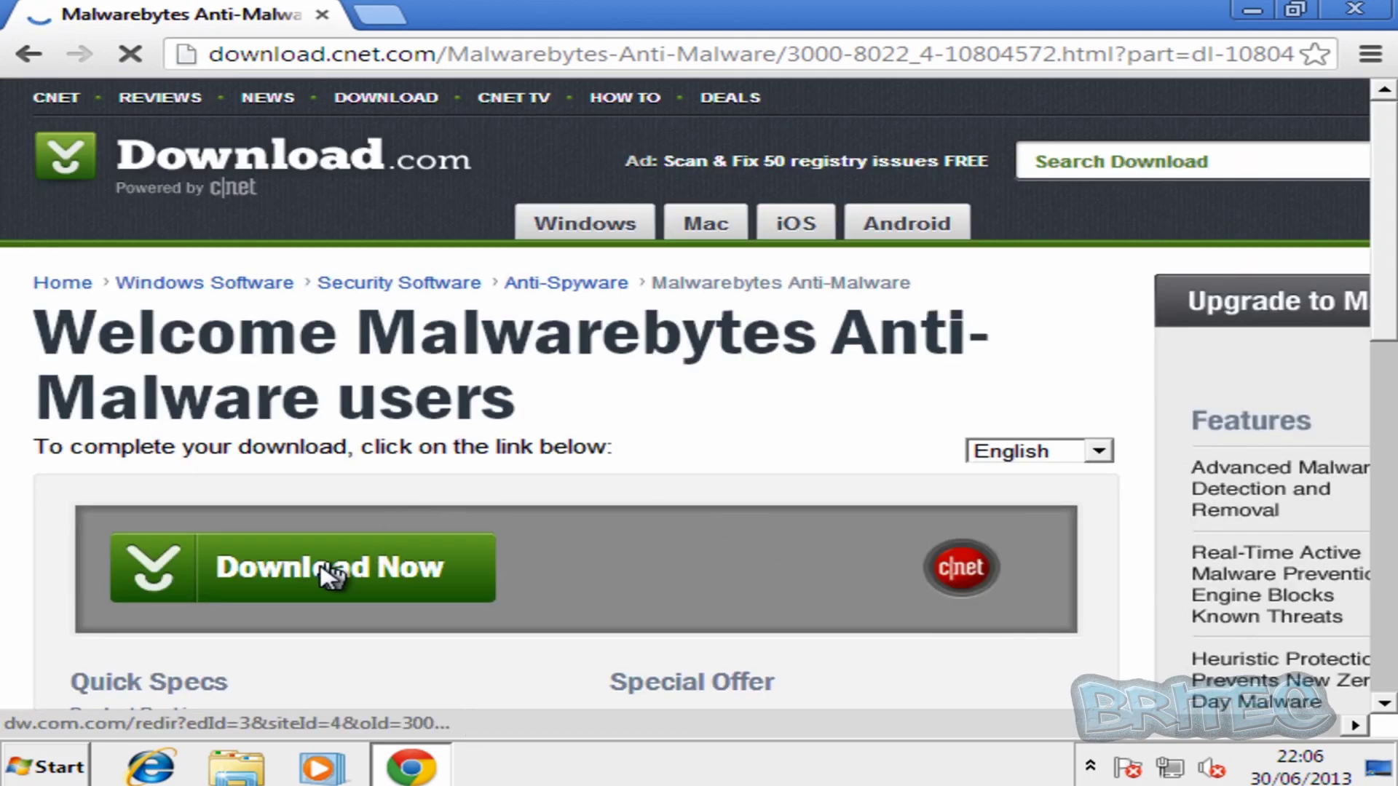
click(329, 579)
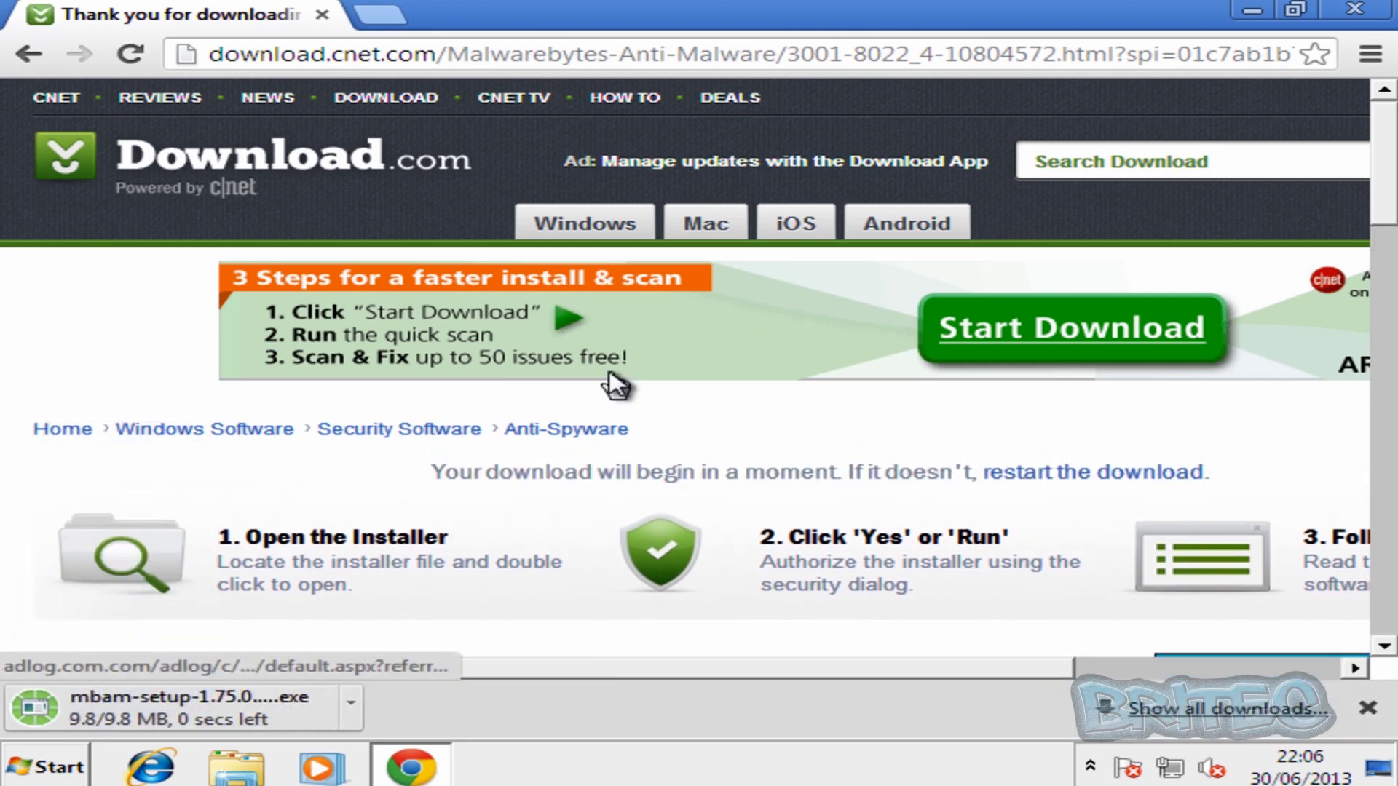
click(165, 712)
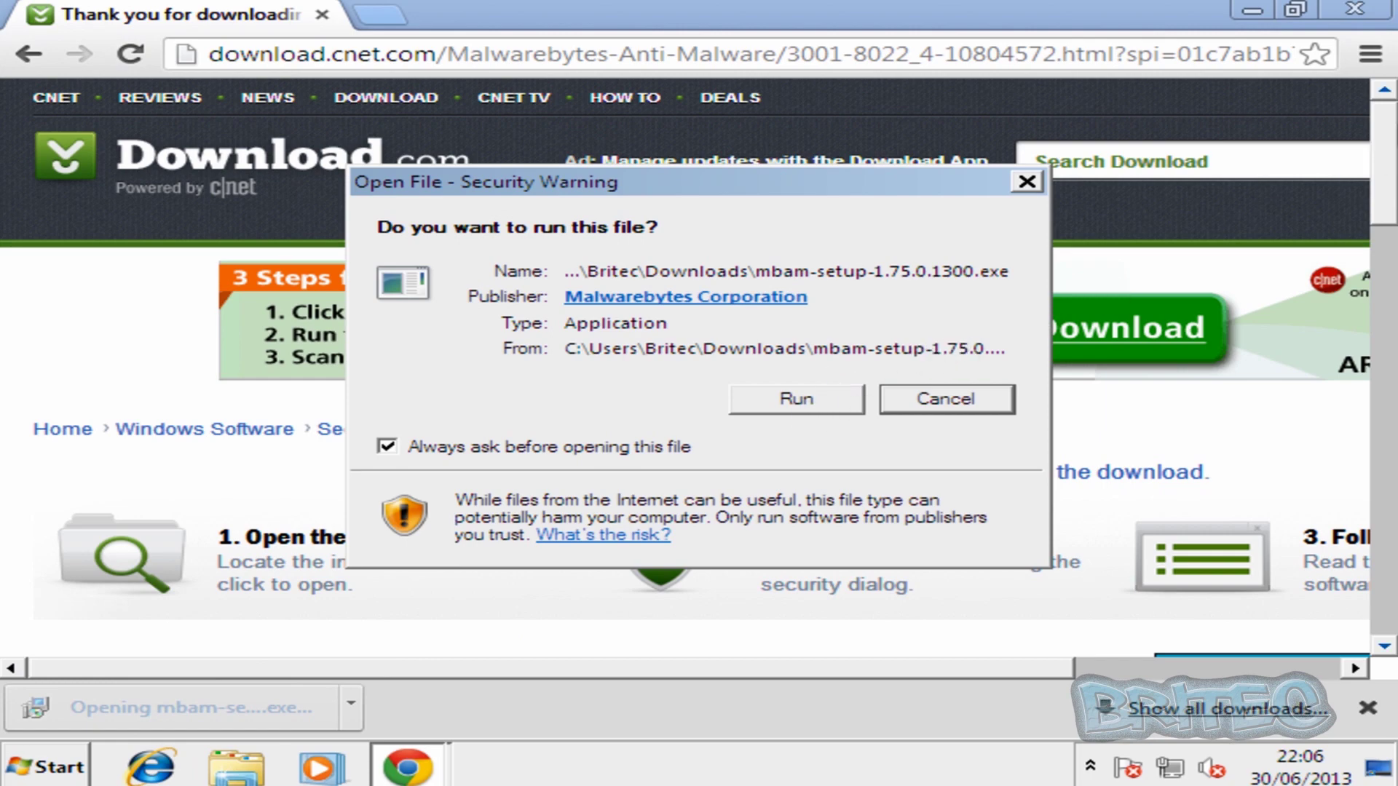
click(1354, 9)
Run the installer, accept the licence, and install with default language, location and options
click(804, 404)
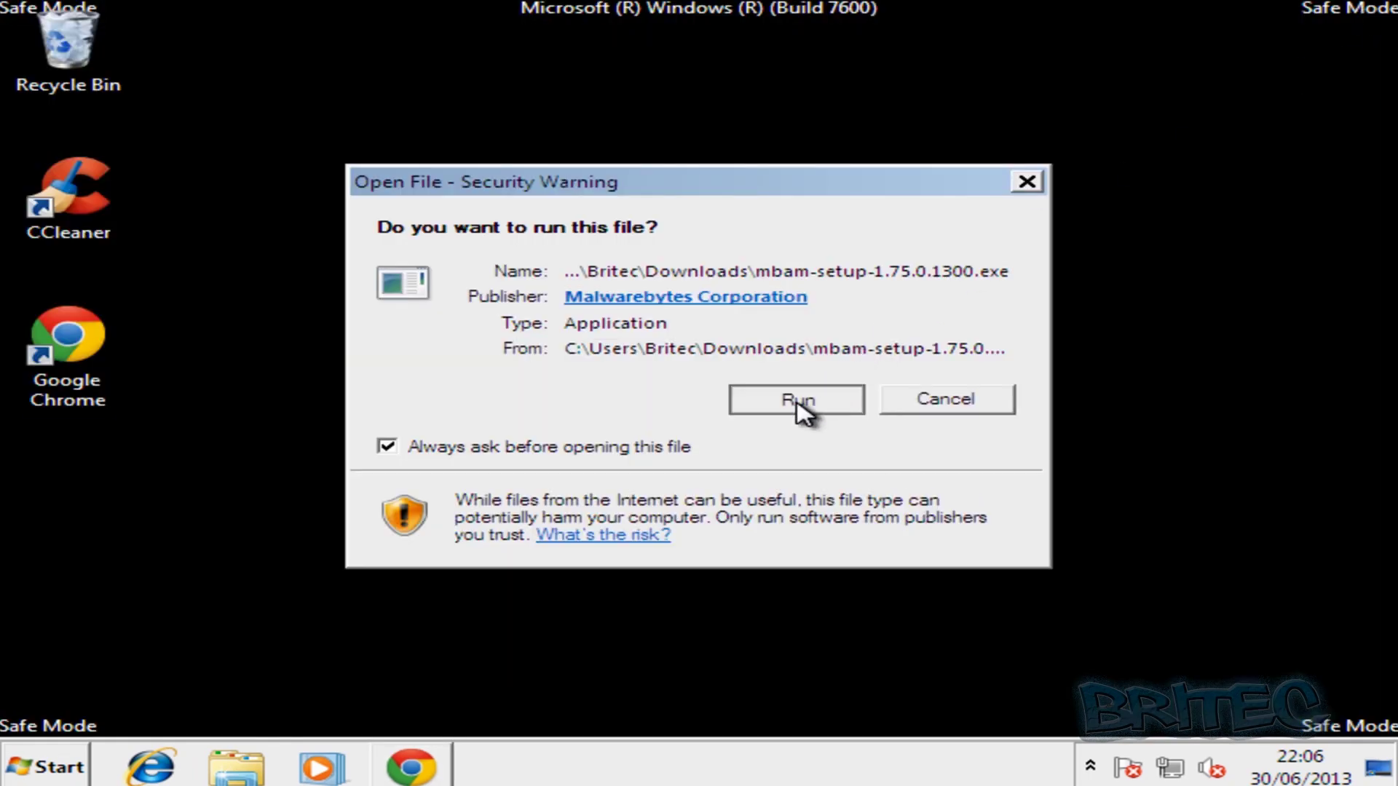
click(737, 437)
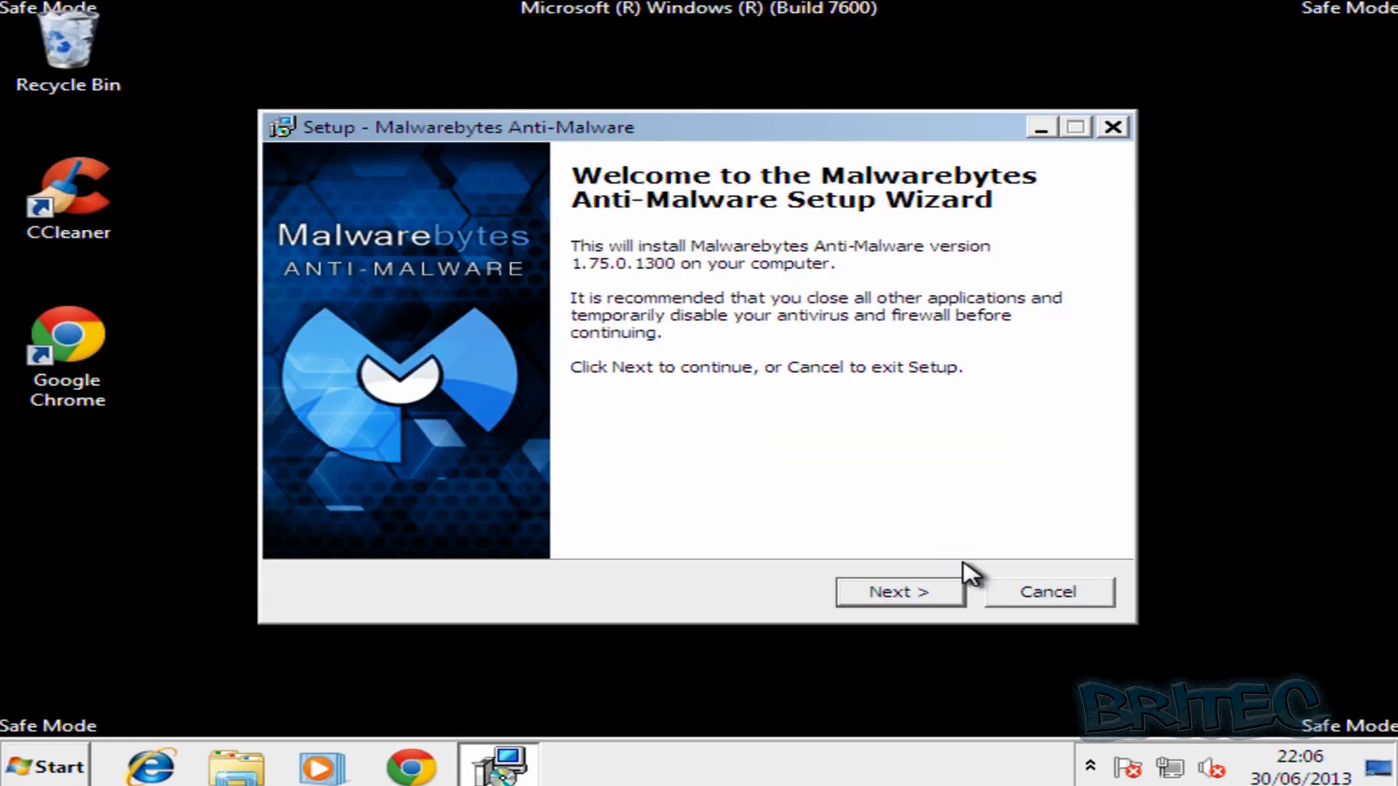
click(922, 601)
click(446, 512)
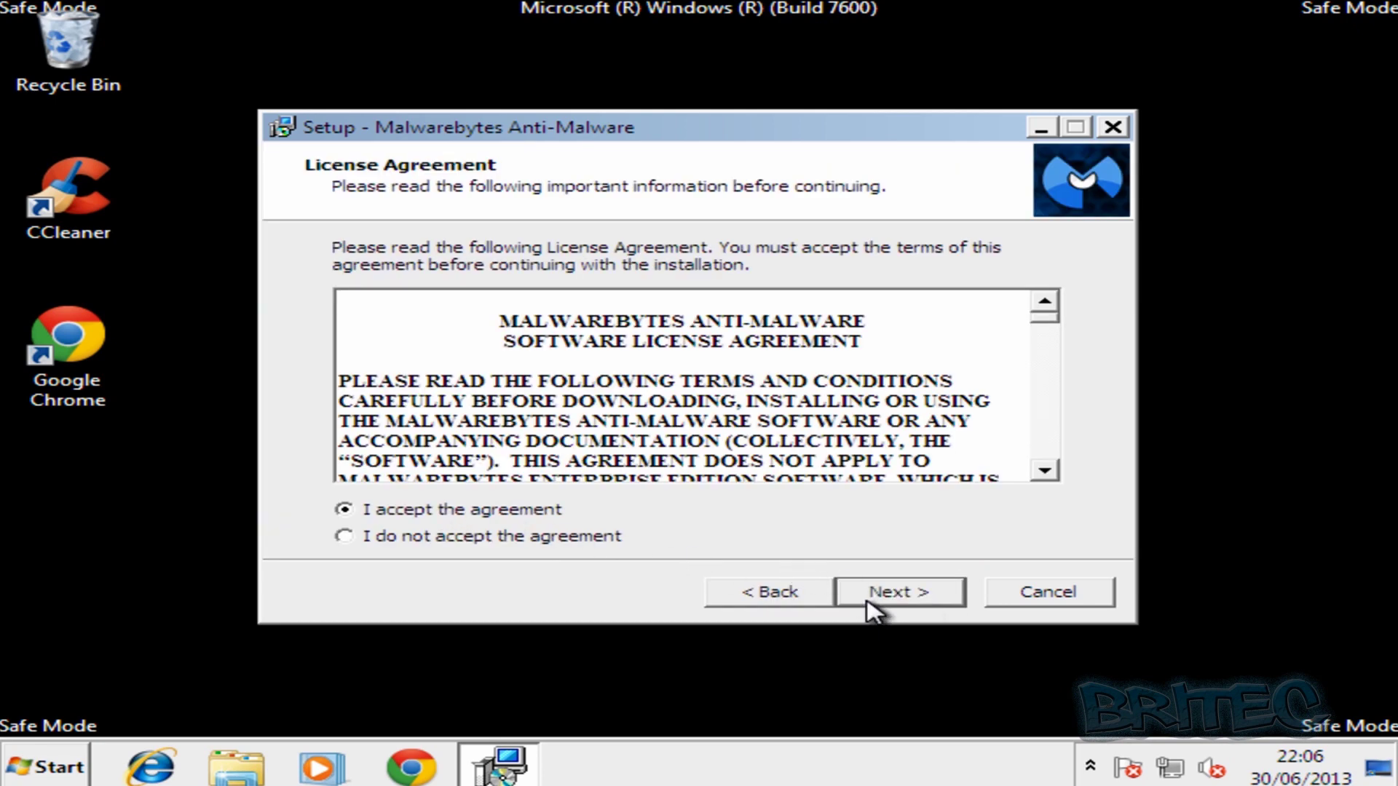
click(917, 582)
click(915, 595)
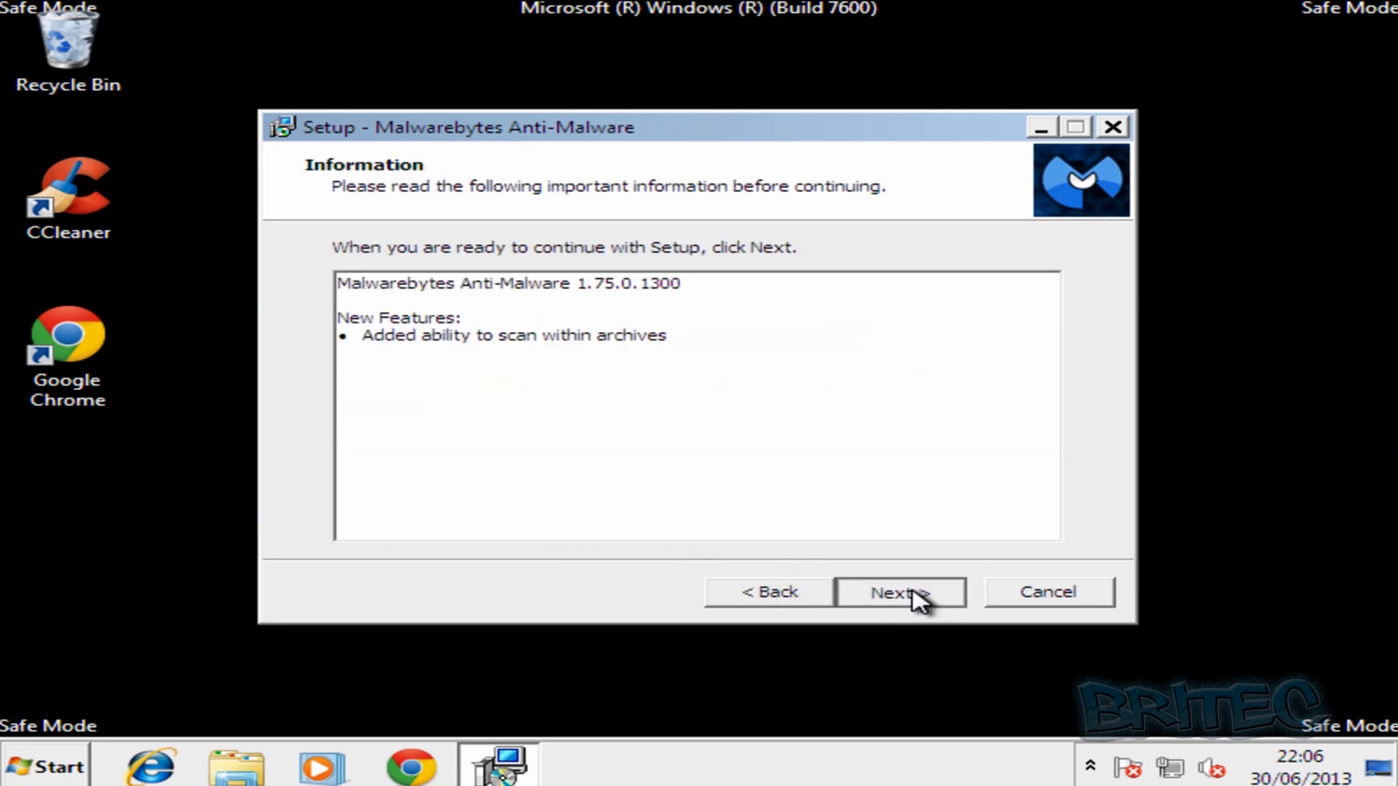
click(912, 591)
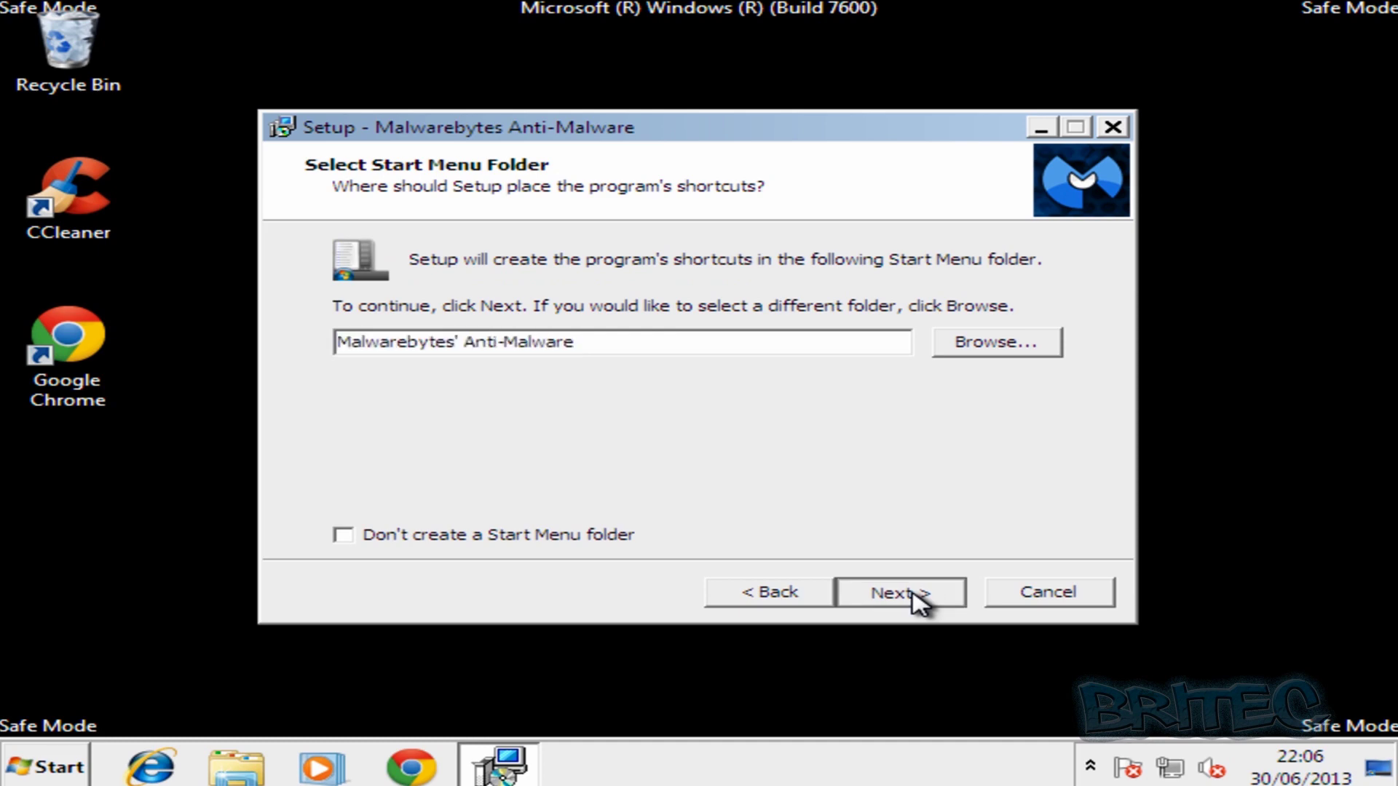
click(912, 592)
click(913, 592)
click(918, 592)
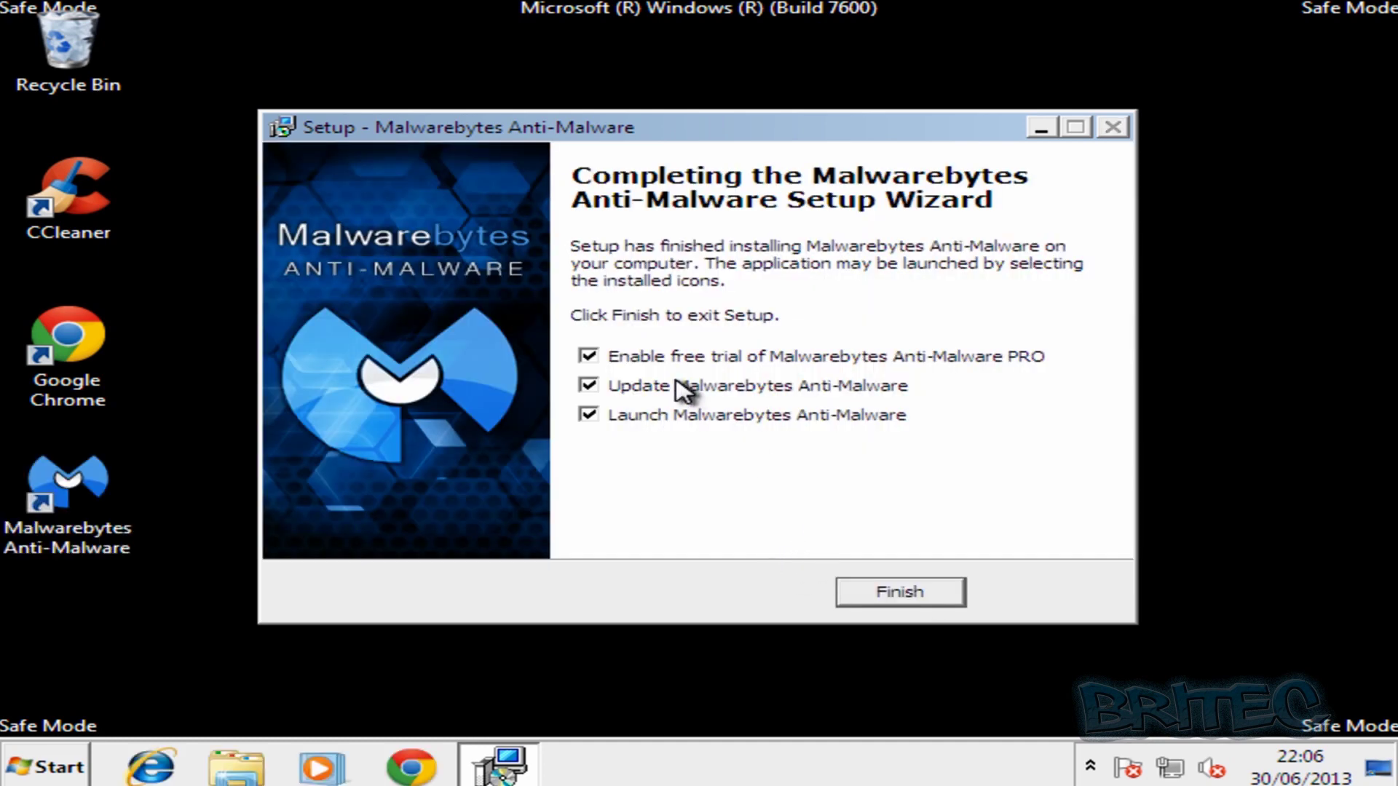
Finish setup with the PRO free trial unticked and acknowledge the database update
click(610, 362)
click(914, 591)
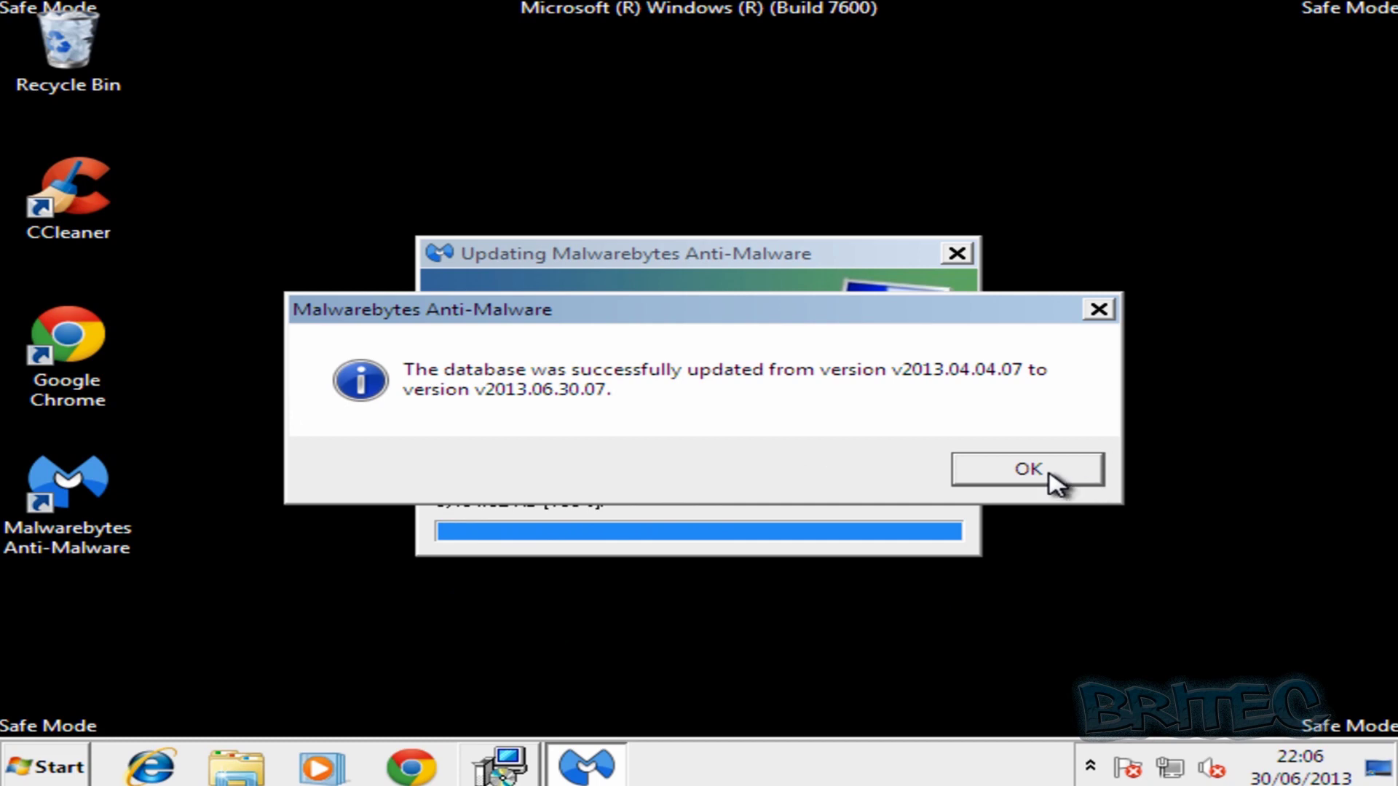
click(1052, 477)
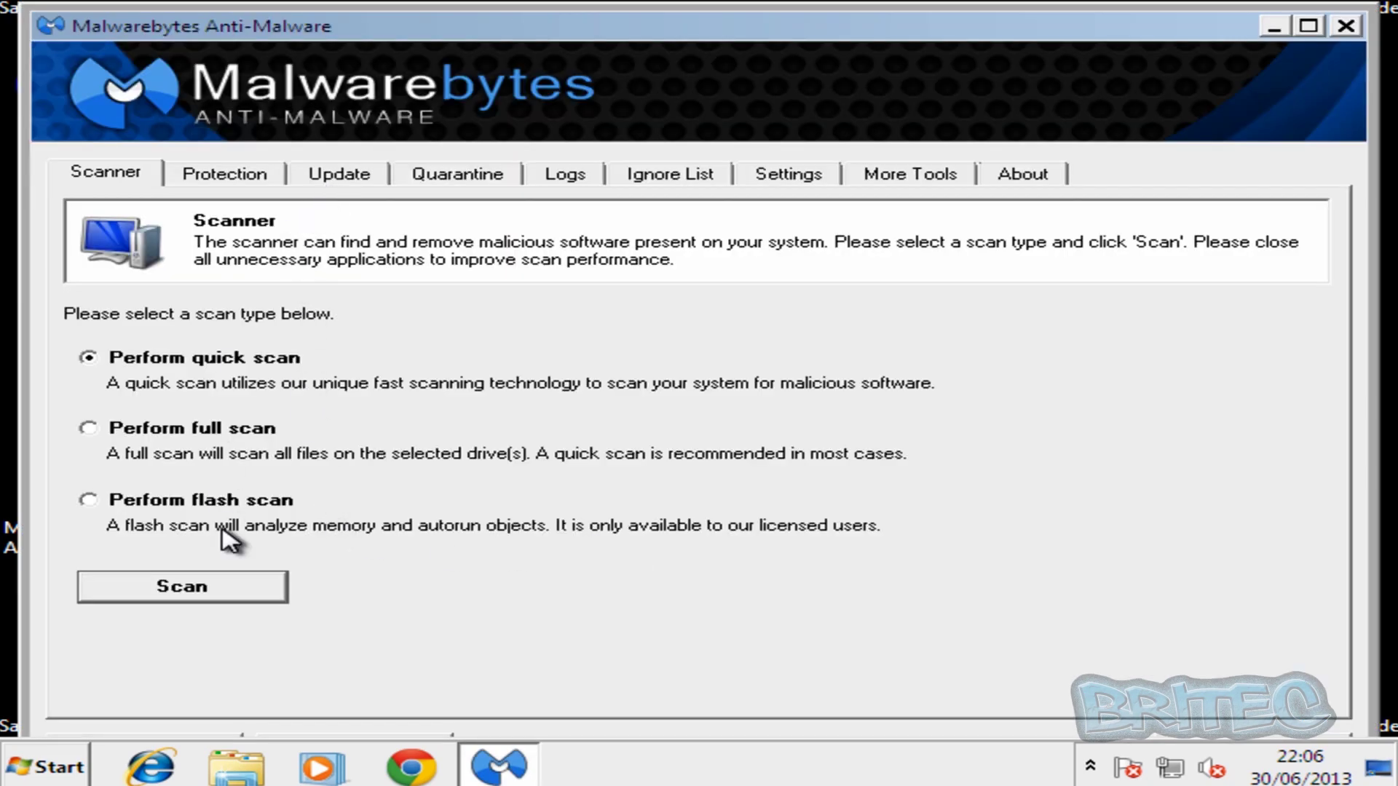
Start a quick scan, then shrink and reposition the Malwarebytes window while it runs
click(234, 592)
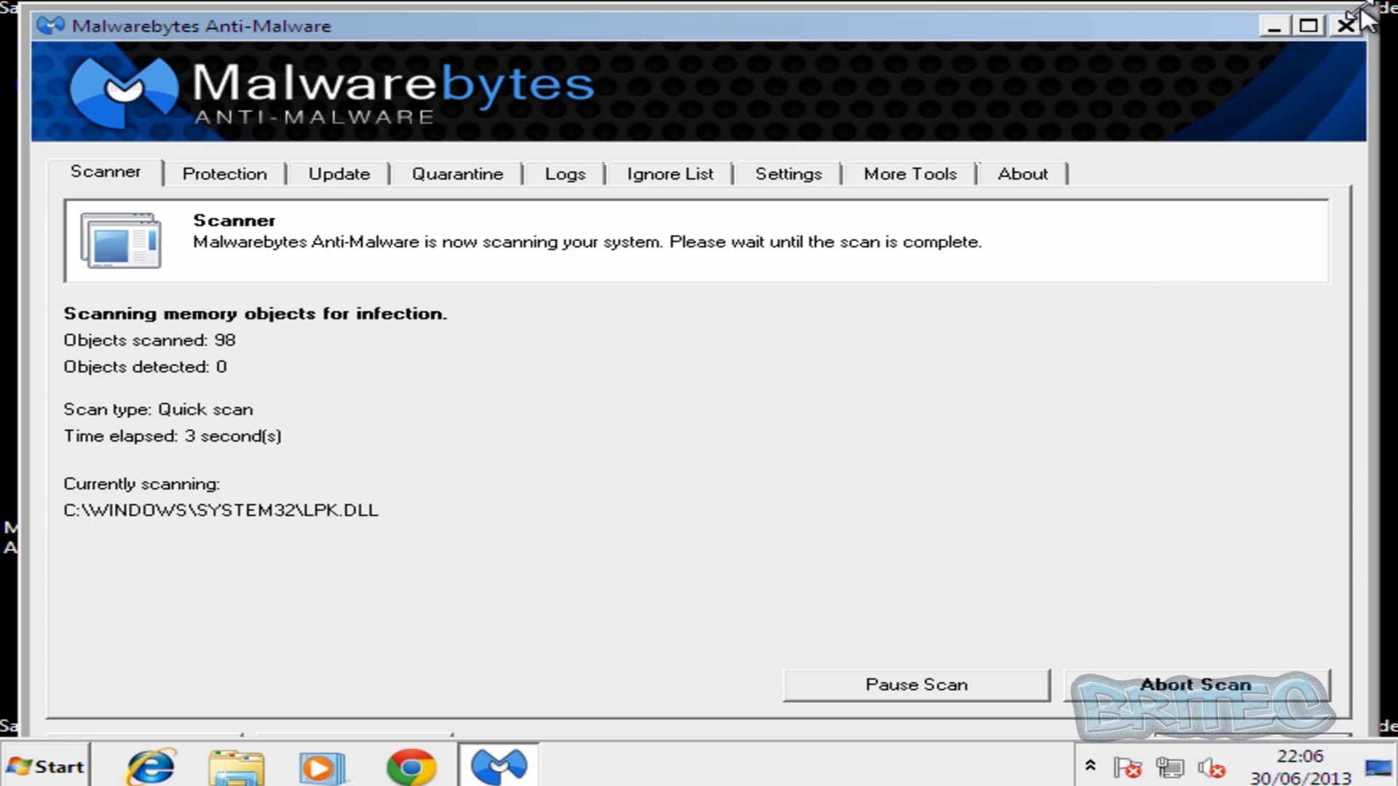
drag(1367, 6, 1286, 58)
drag(1013, 86, 1082, 59)
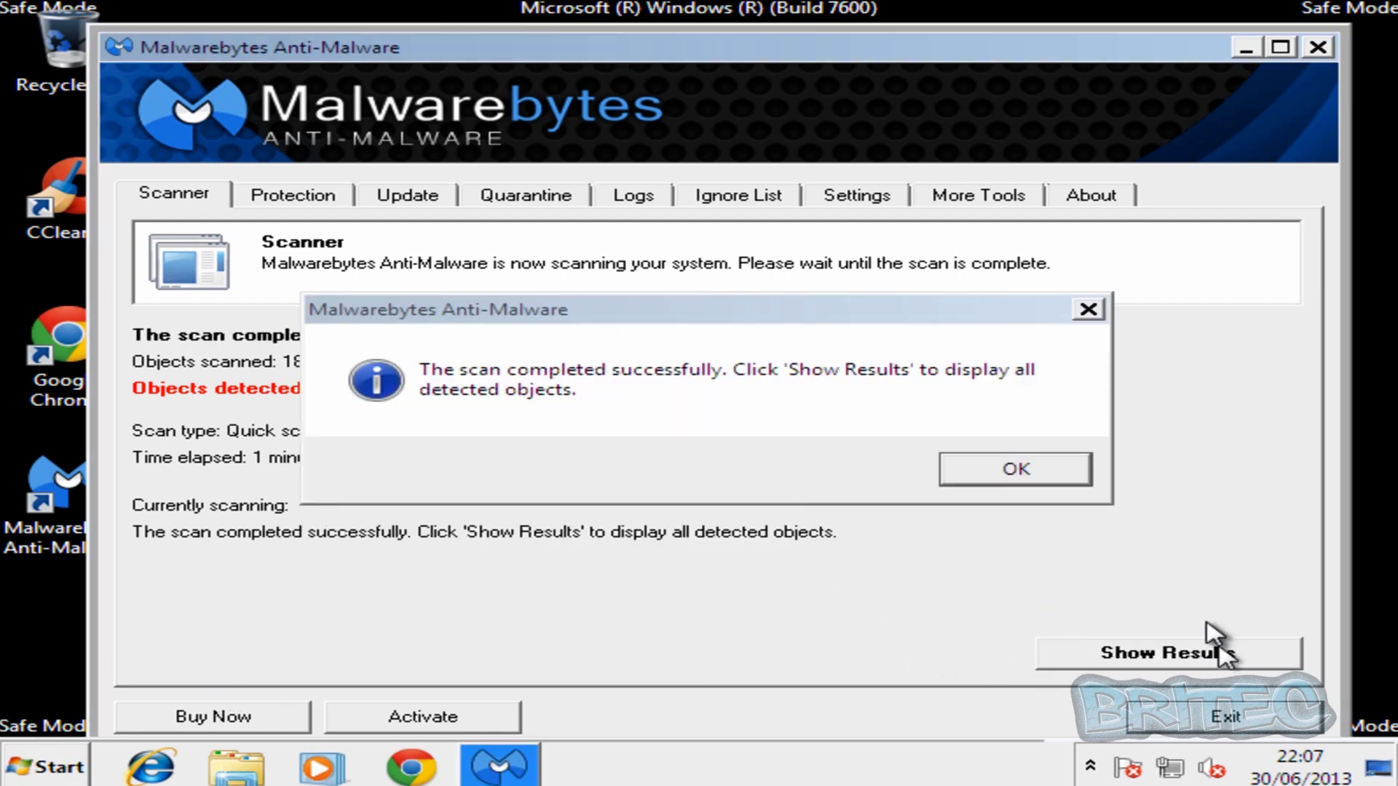
Remove the detected KB3578975.zip spyware from the results, close the log, and exit Malwarebytes
click(1023, 475)
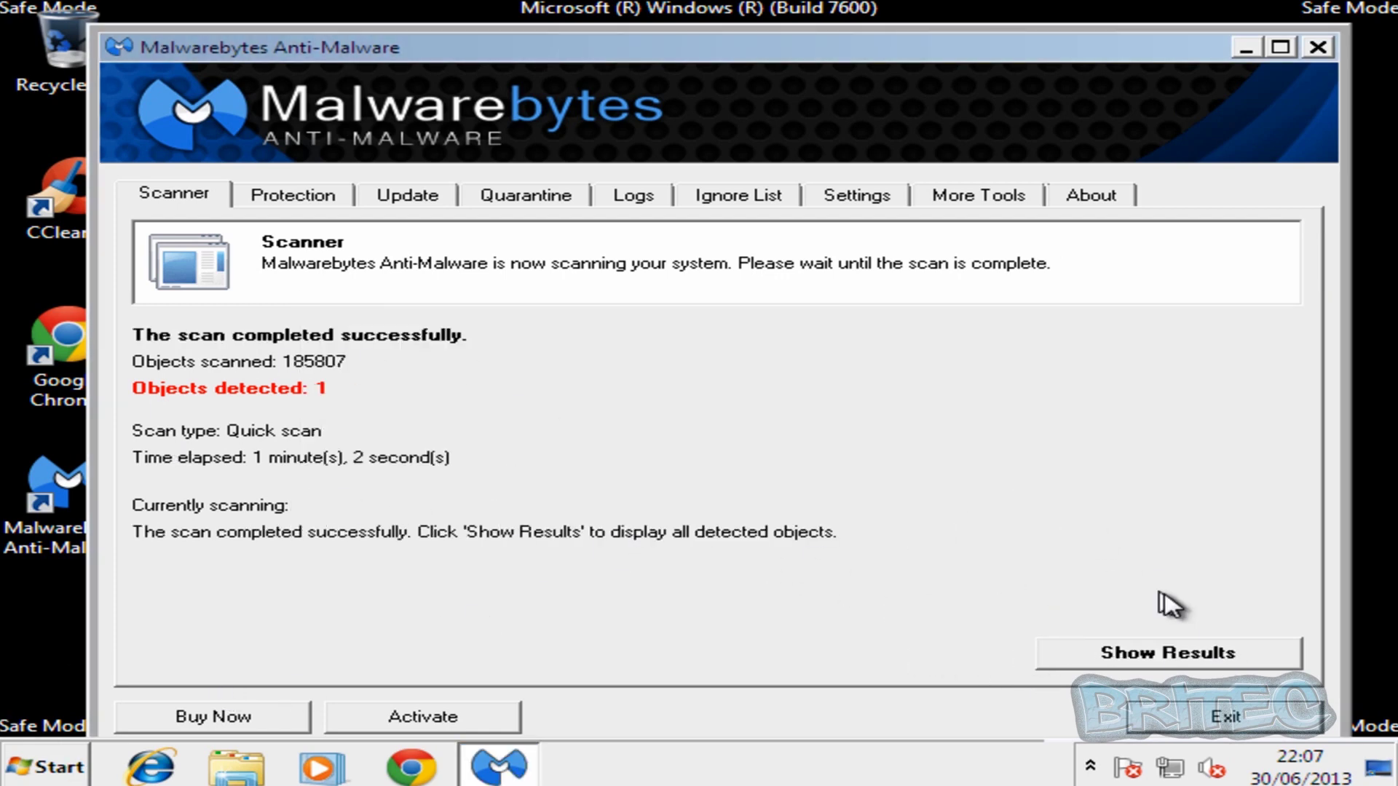
click(1146, 663)
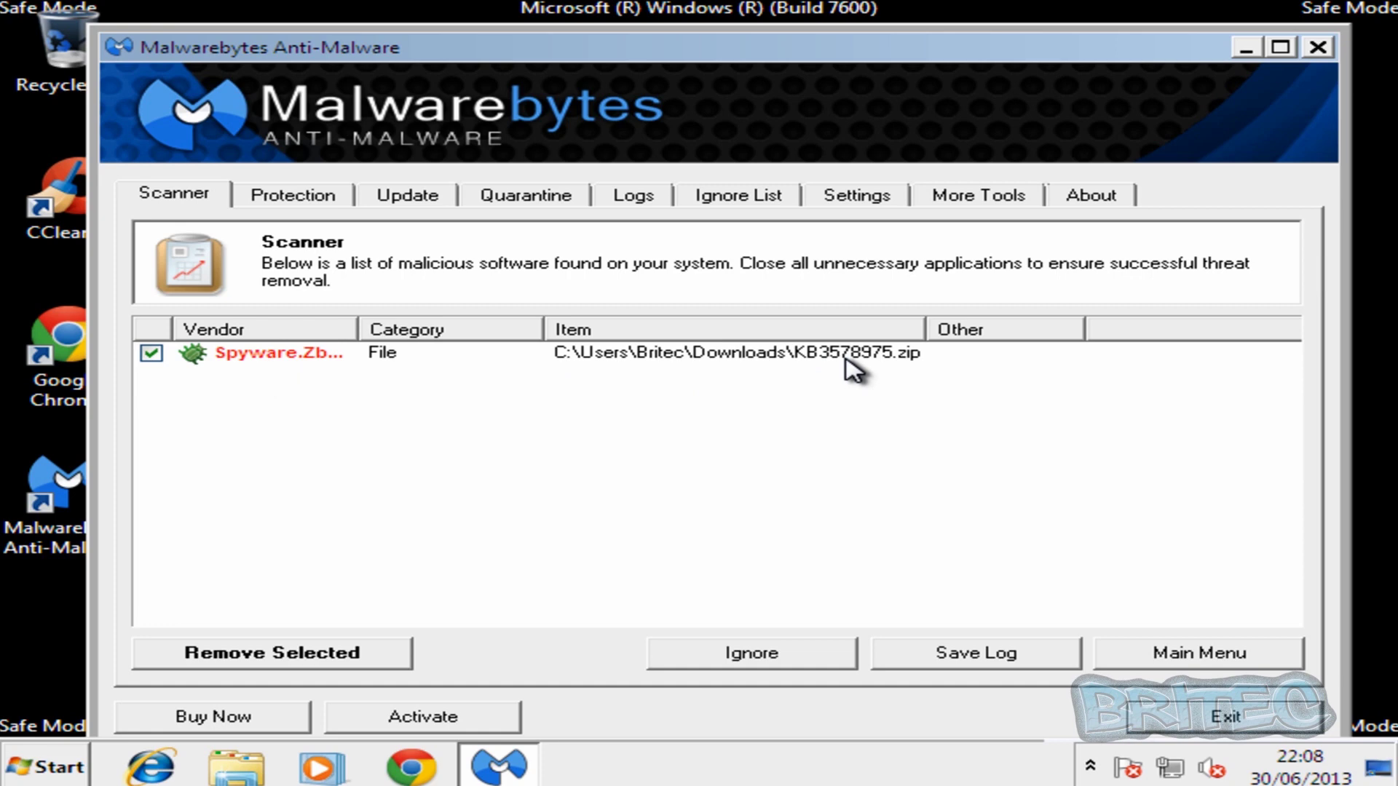
click(253, 654)
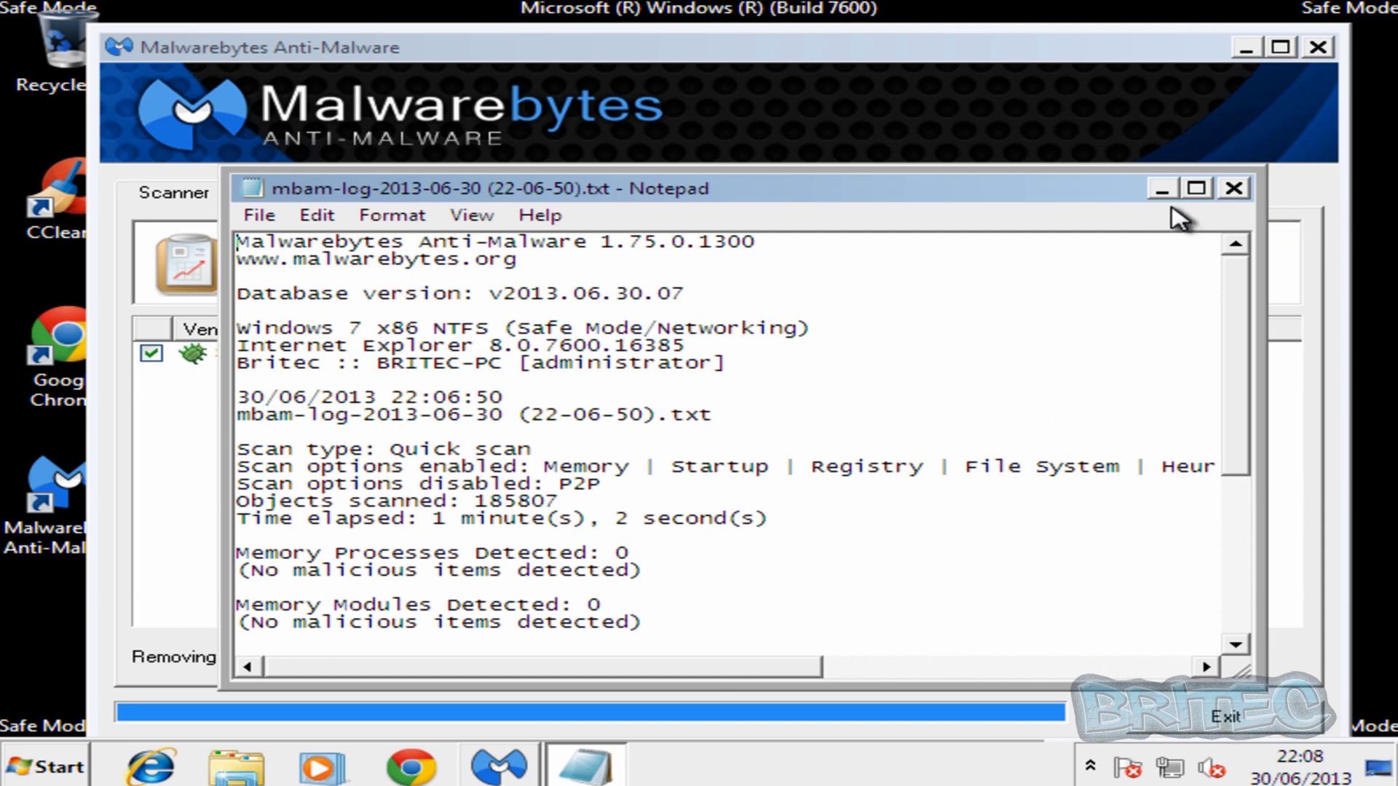
click(1233, 190)
click(975, 470)
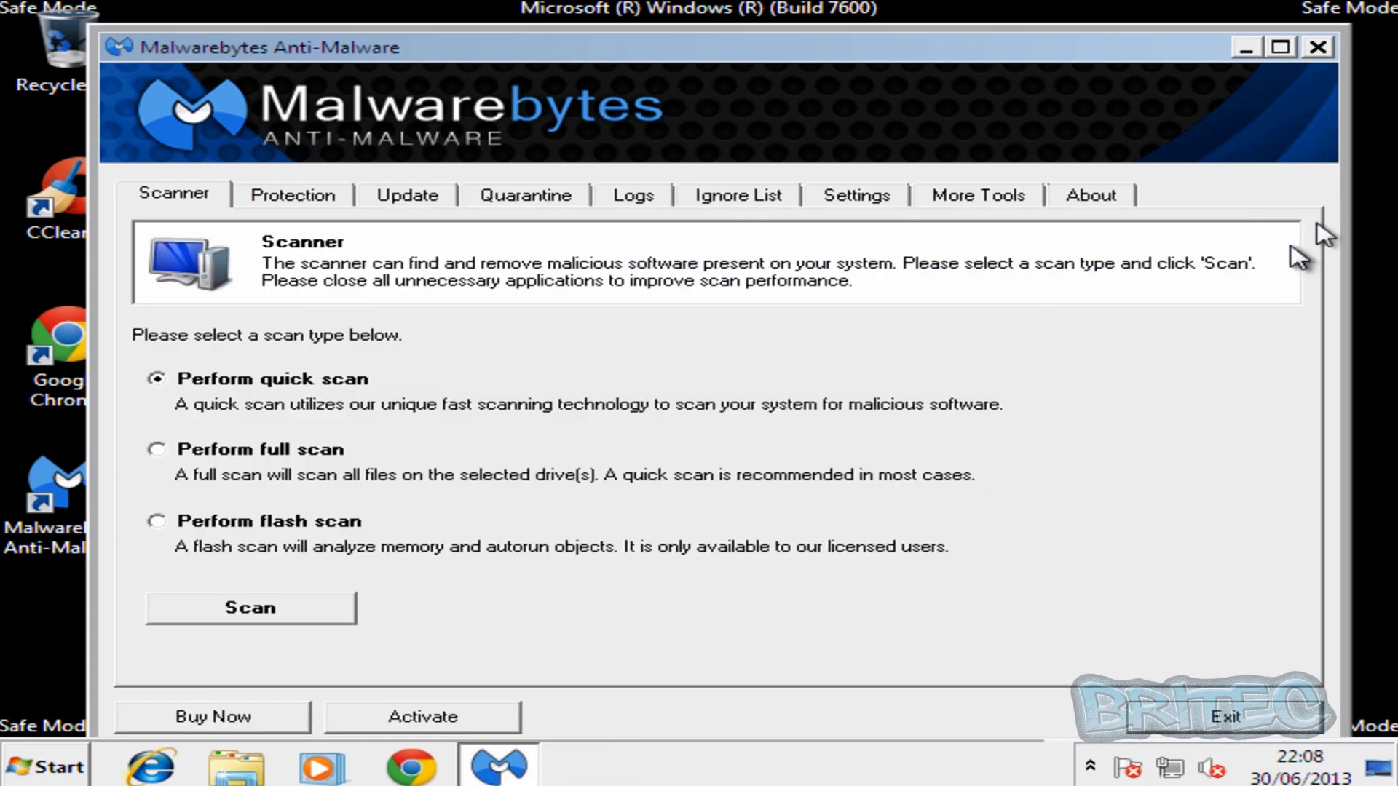
click(1190, 725)
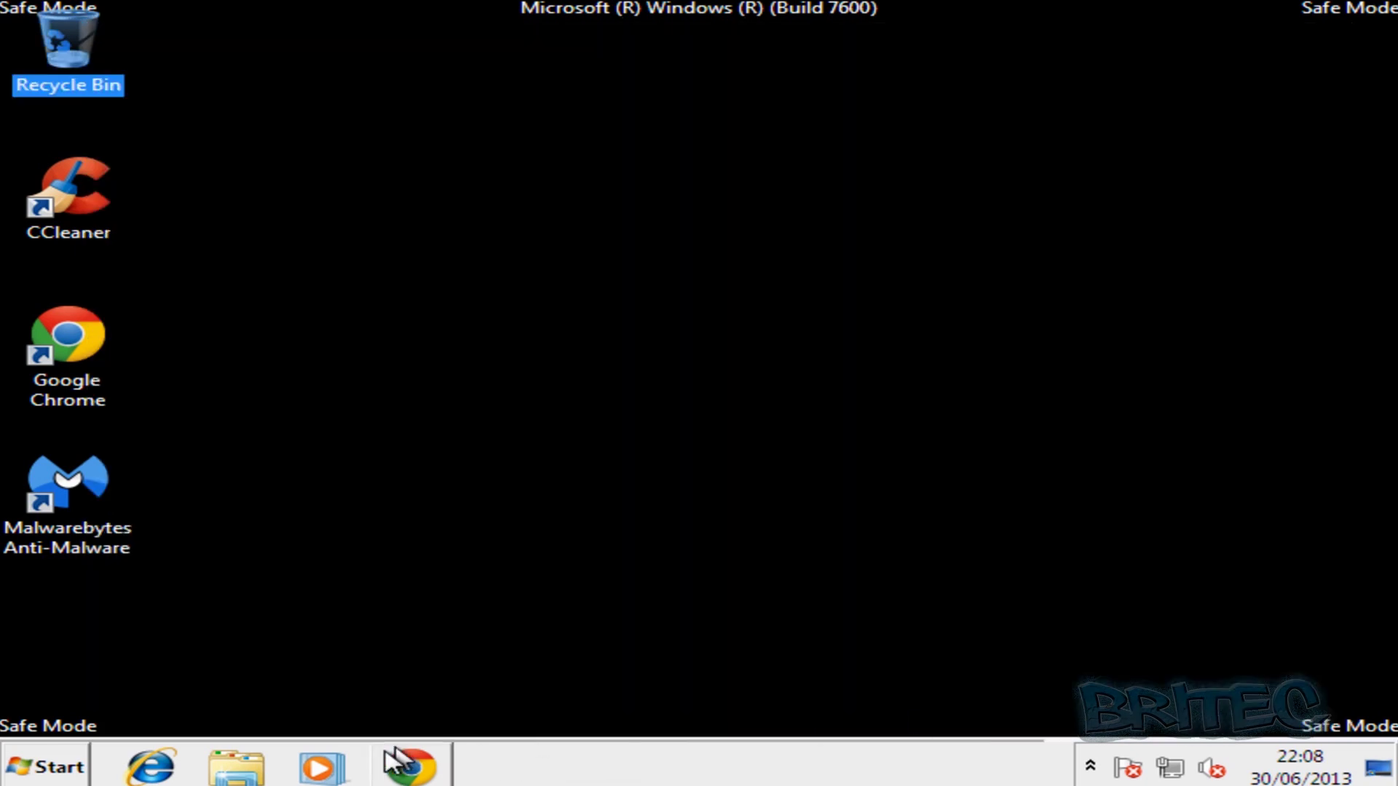
Restart Windows from the Start menu's Shut down options
click(54, 768)
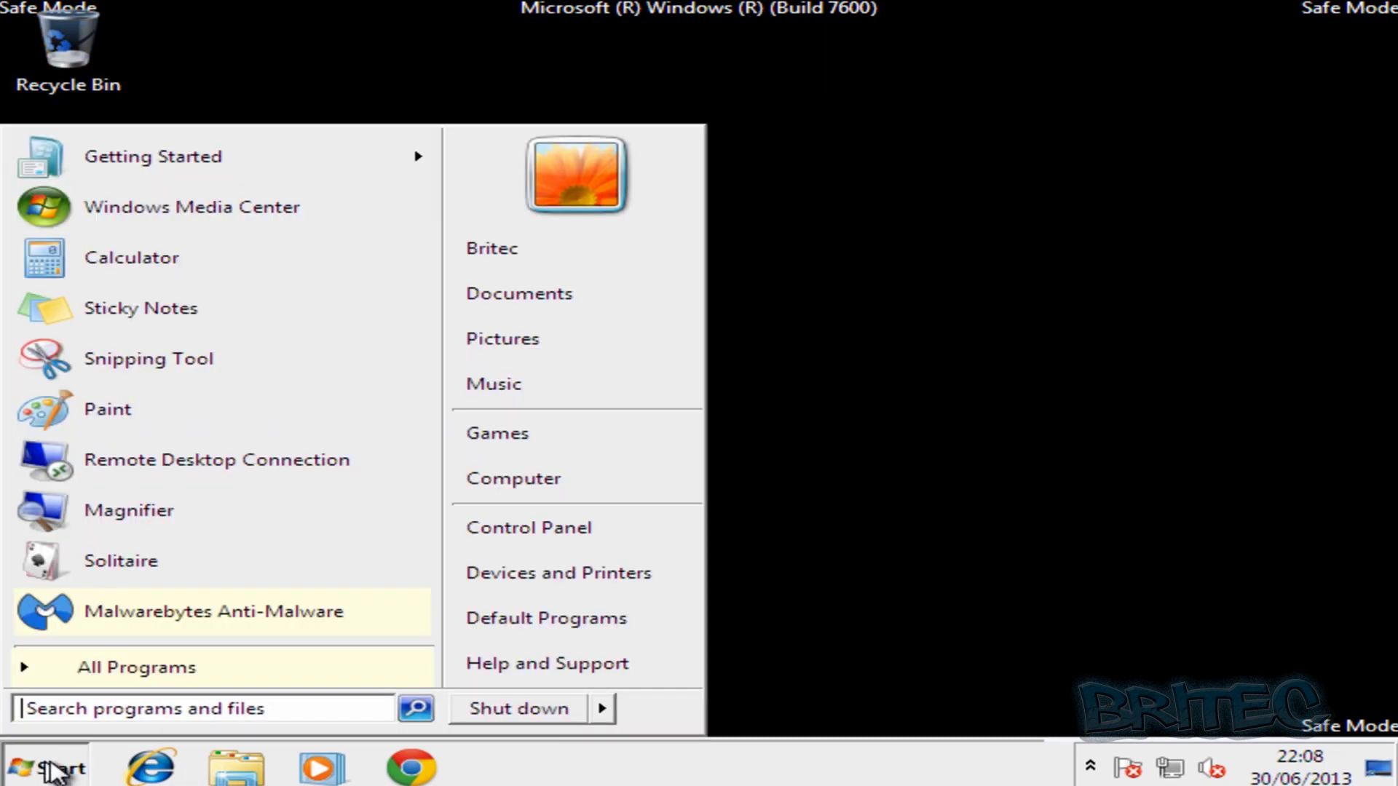
click(604, 708)
click(705, 715)
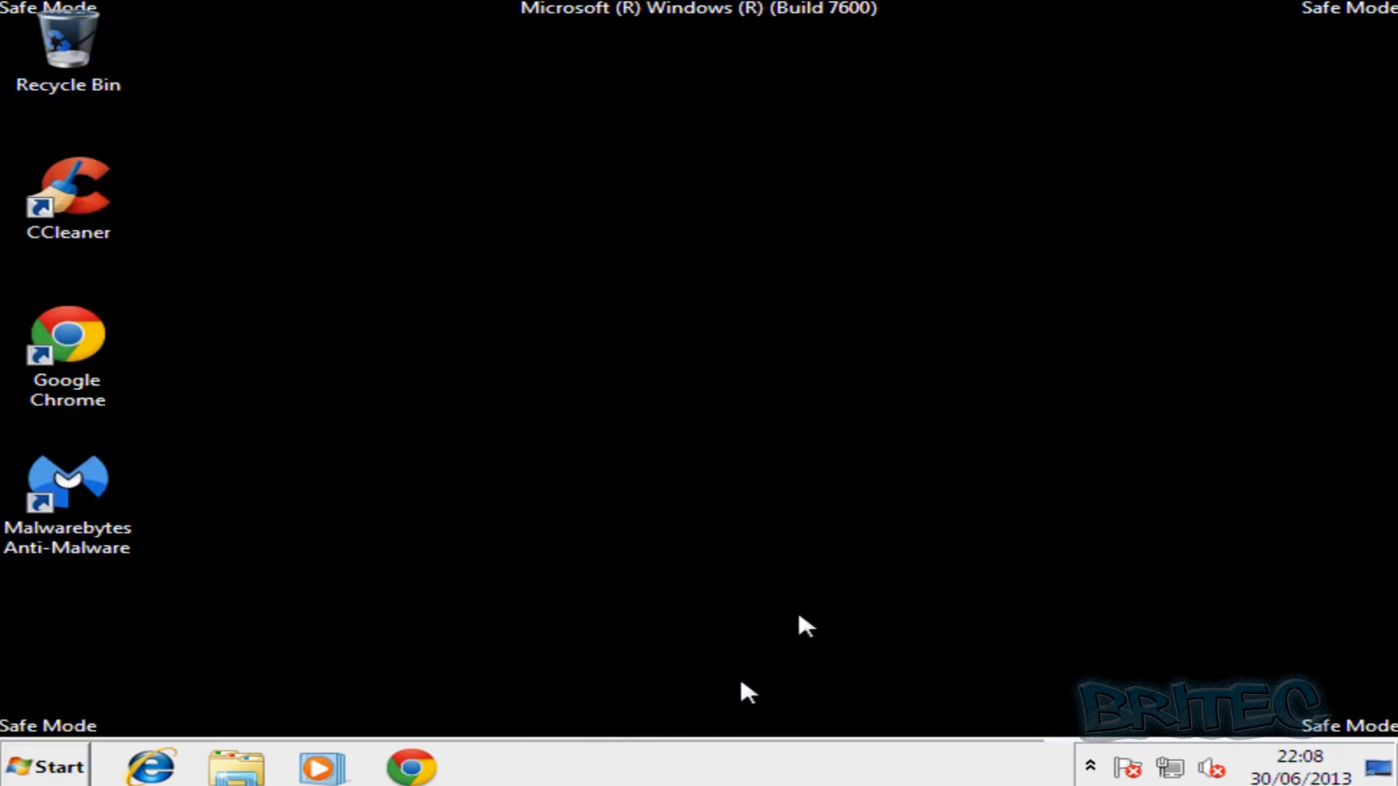